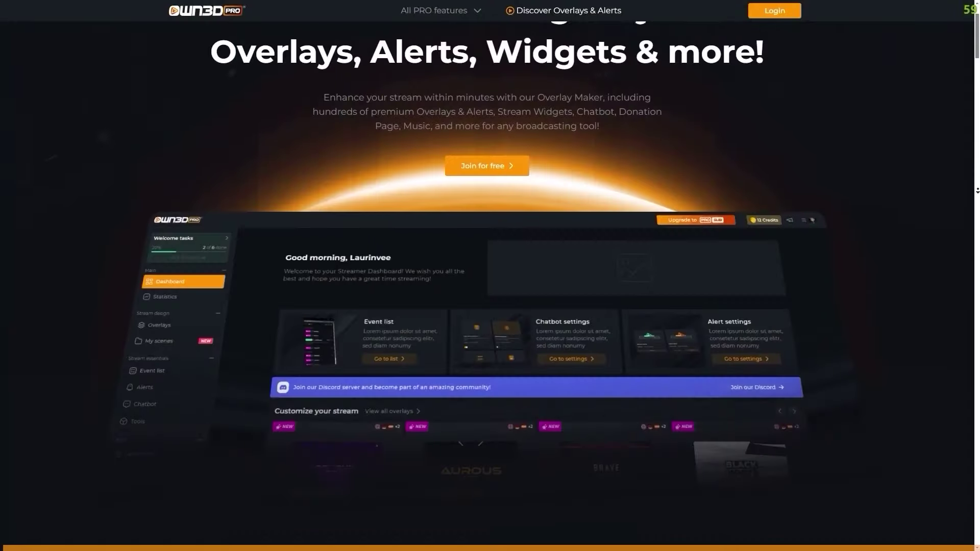
Step: Pick the free Avoid design series, preview its Showcase and Starting layouts, and generate its scenes
scroll(977, 190, down, 1)
scroll(978, 190, down, 5)
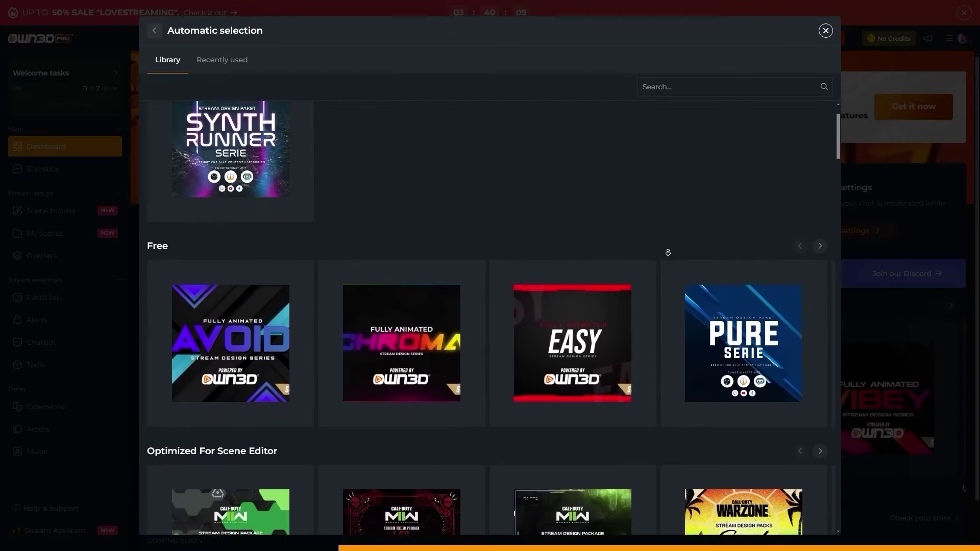
scroll(667, 266, down, 10)
scroll(667, 281, down, 20)
scroll(668, 271, down, 20)
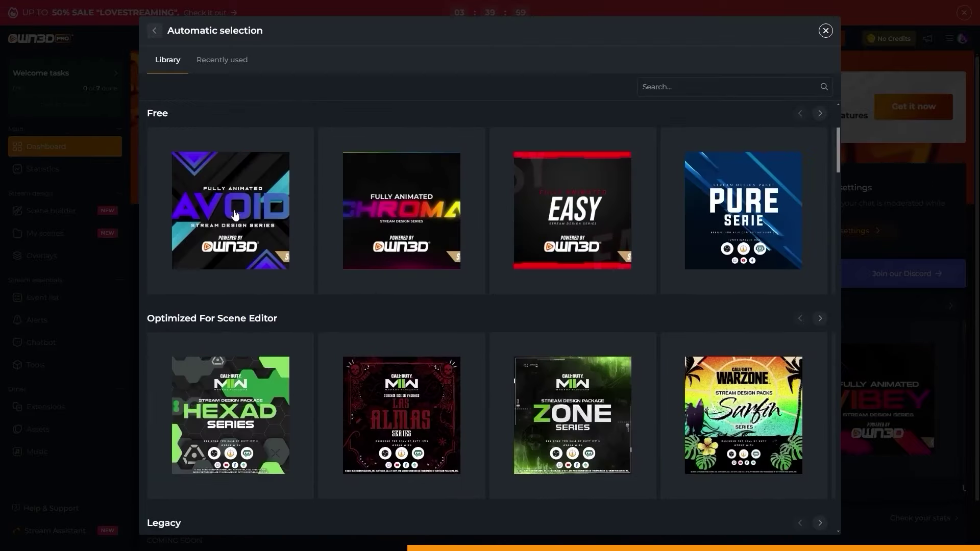
click(230, 213)
click(482, 463)
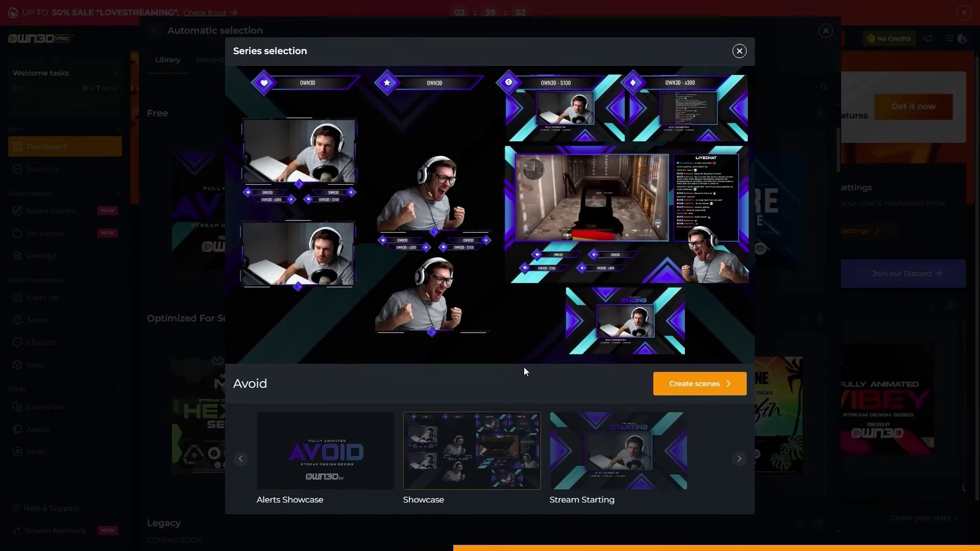
click(618, 451)
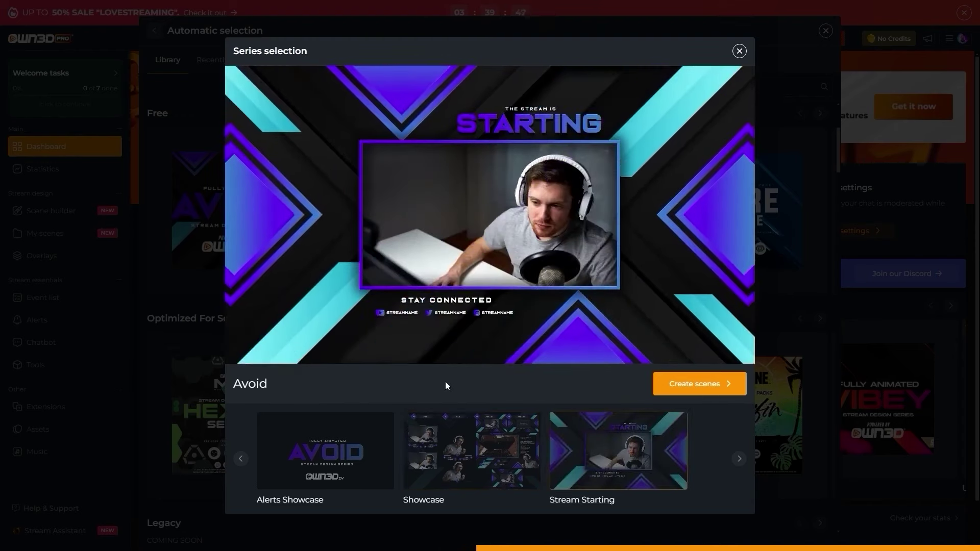
click(695, 388)
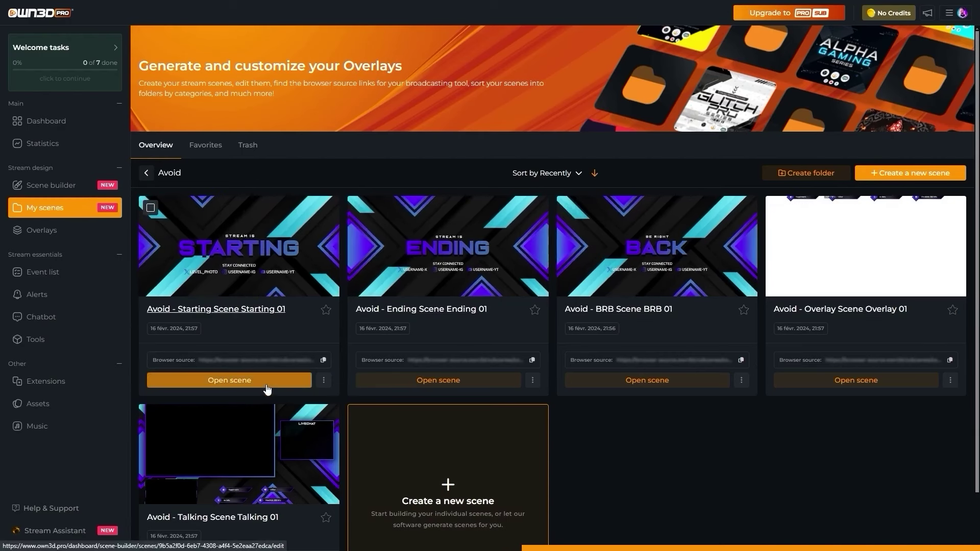
Step: Change the Avoid Starting scene's LEVEL_PHOTO handle text to BINGBONG and save it
click(284, 246)
click(426, 377)
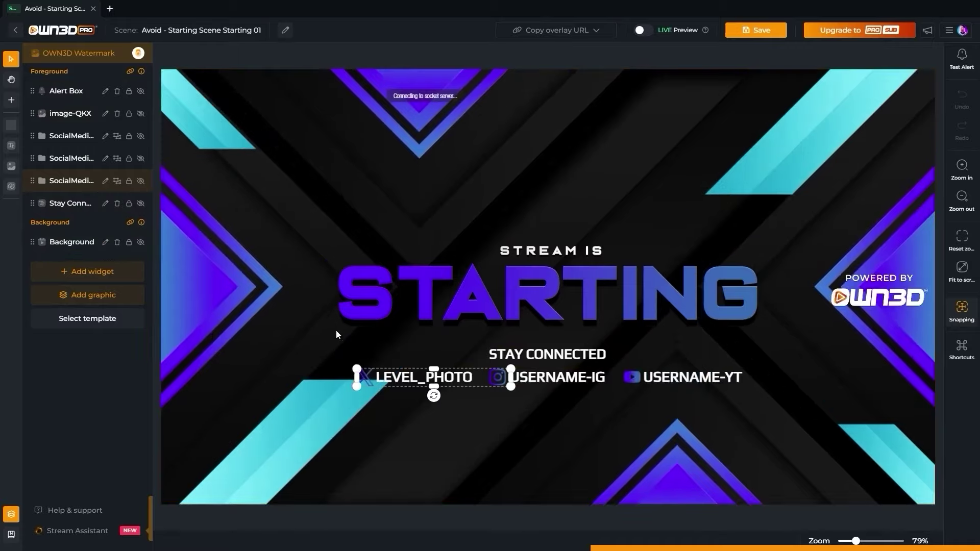
click(55, 181)
click(51, 204)
click(105, 203)
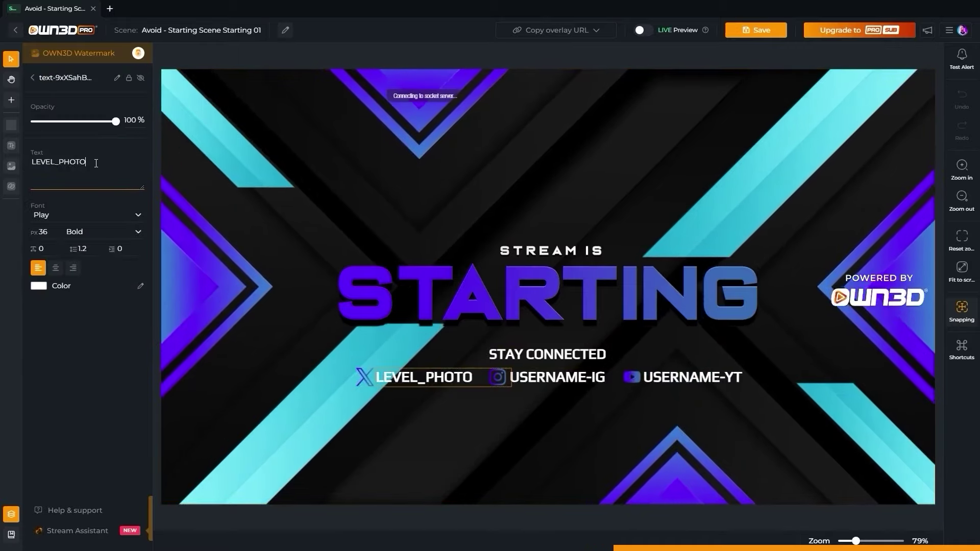
drag(96, 163, 2, 163)
text(BINGBONG)
click(756, 29)
click(550, 32)
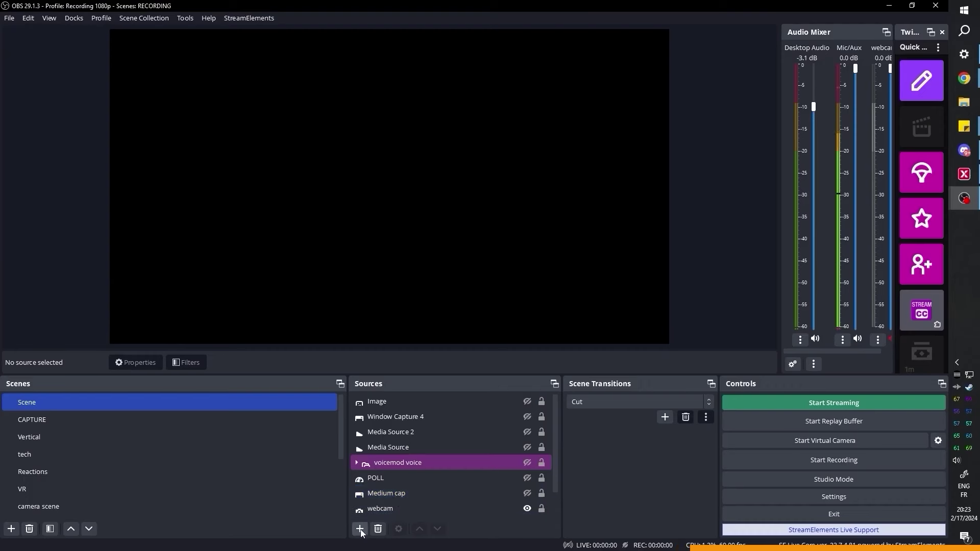
Step: Add a Browser source with the OWN3D overlay URL at width 1920 and height 1080
click(360, 530)
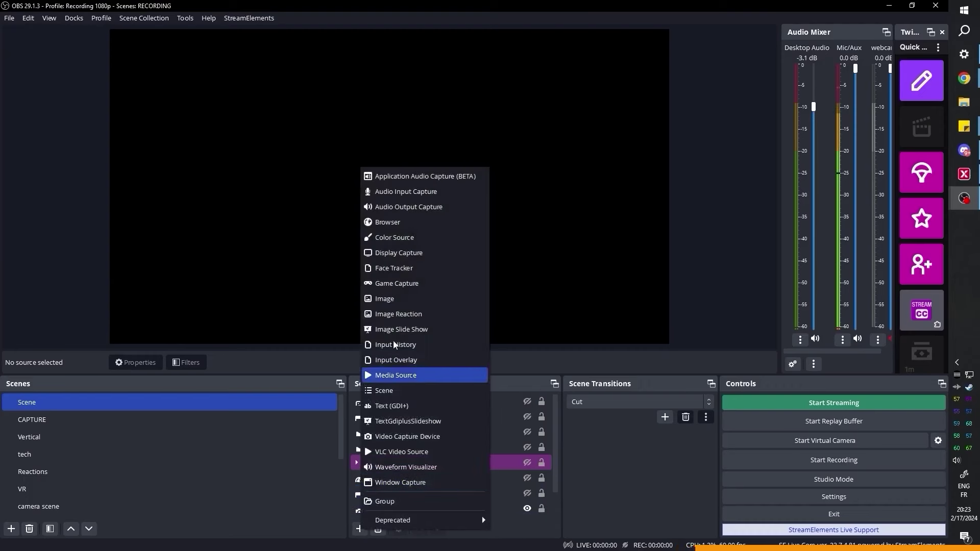
click(402, 224)
key(Return)
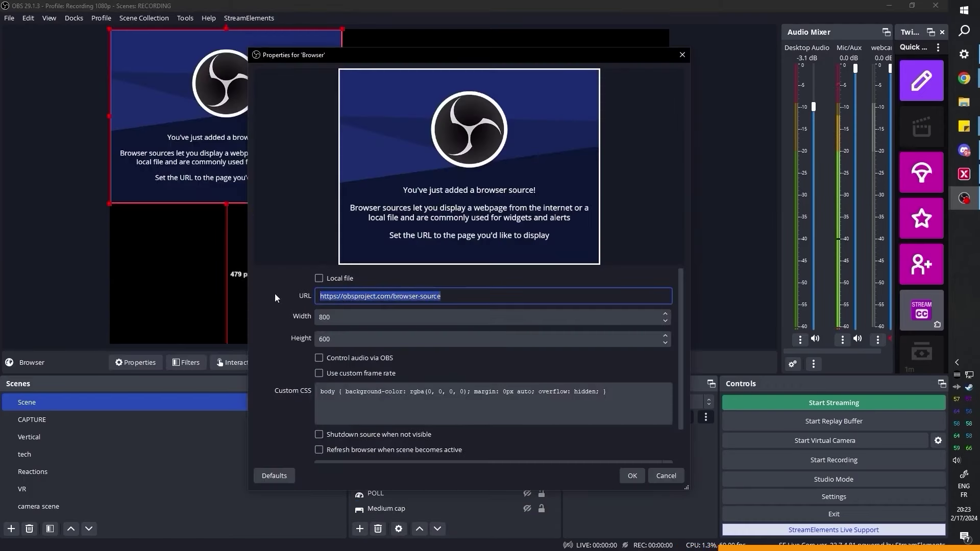
scroll(338, 321, up, 10)
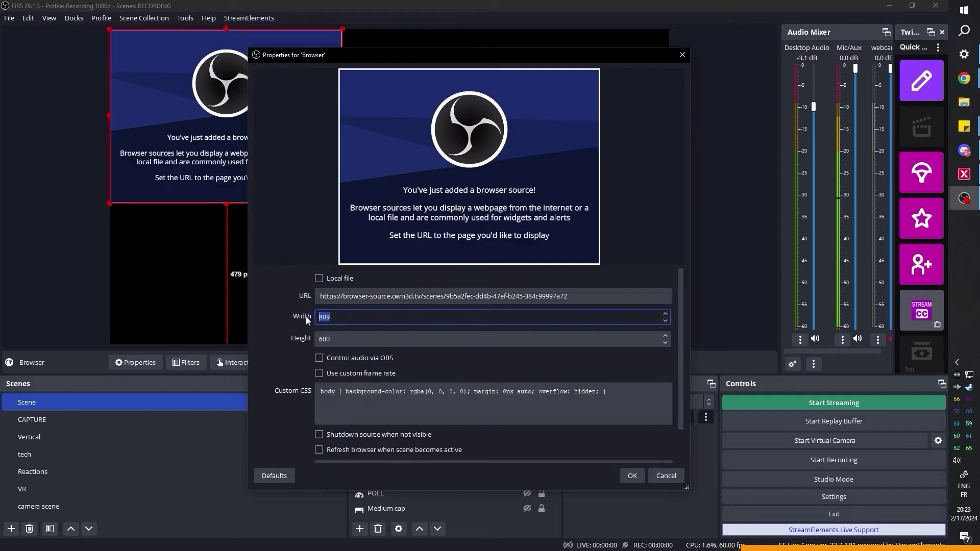
text(1920)
key(Tab)
text(1080)
click(632, 476)
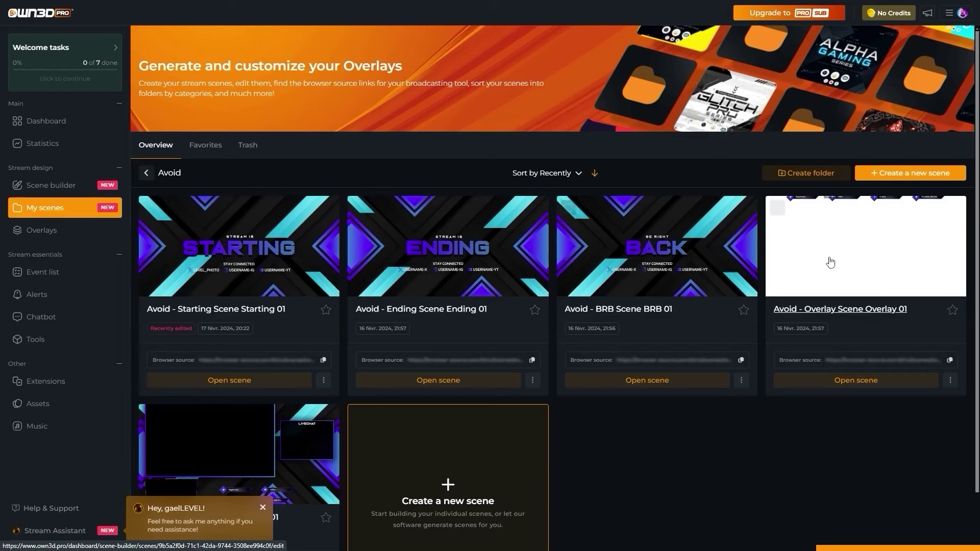
Step: Scroll the Overlays catalogue past Featured and Just added down to Most popular
scroll(485, 317, down, 2)
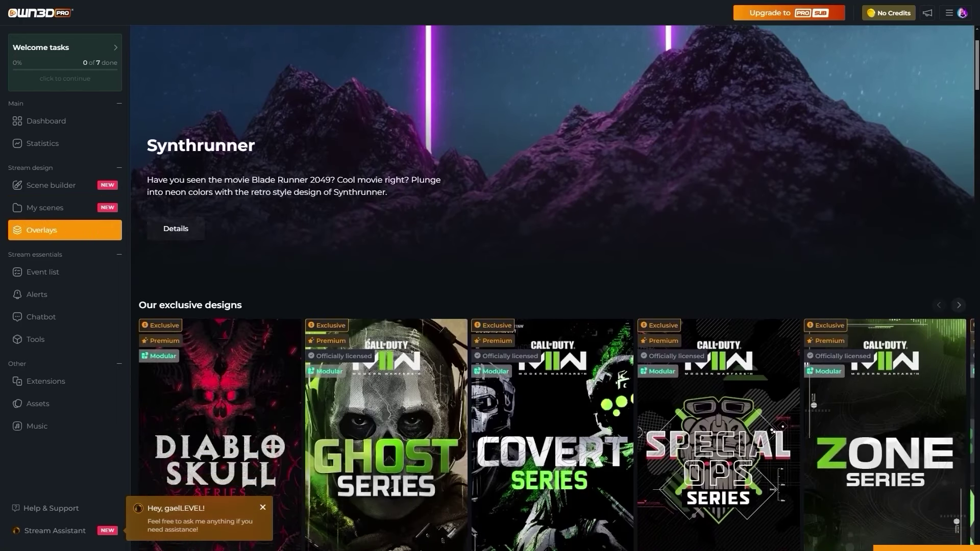
scroll(553, 288, down, 3)
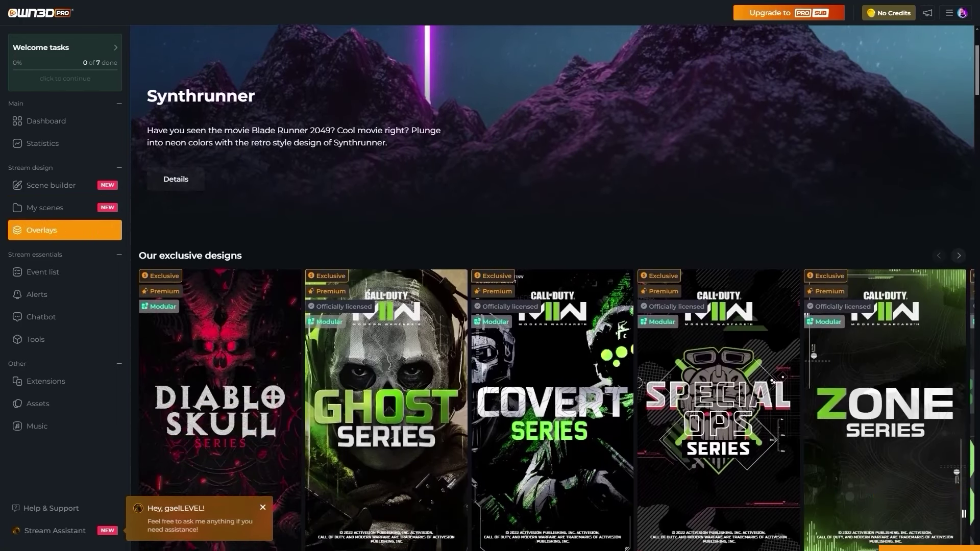
scroll(553, 288, down, 4)
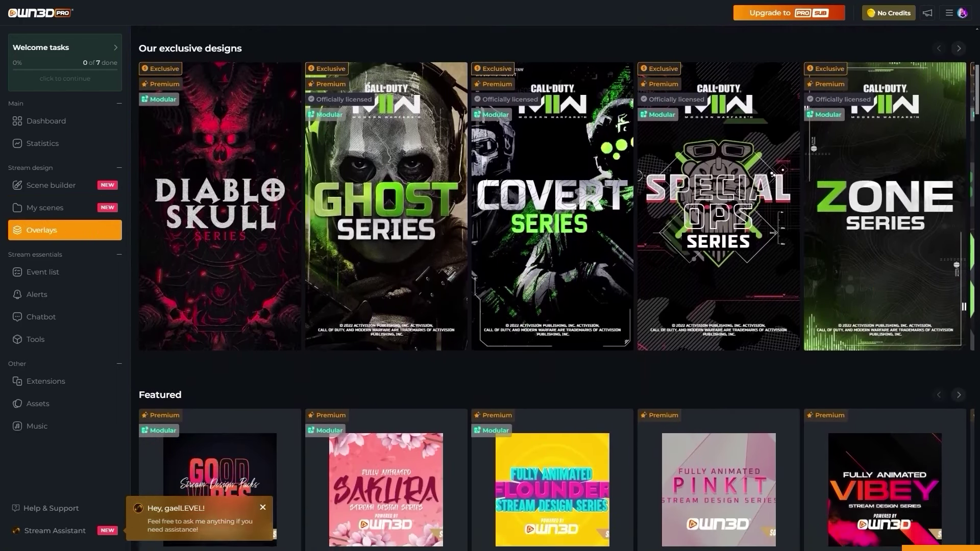
scroll(553, 288, down, 4)
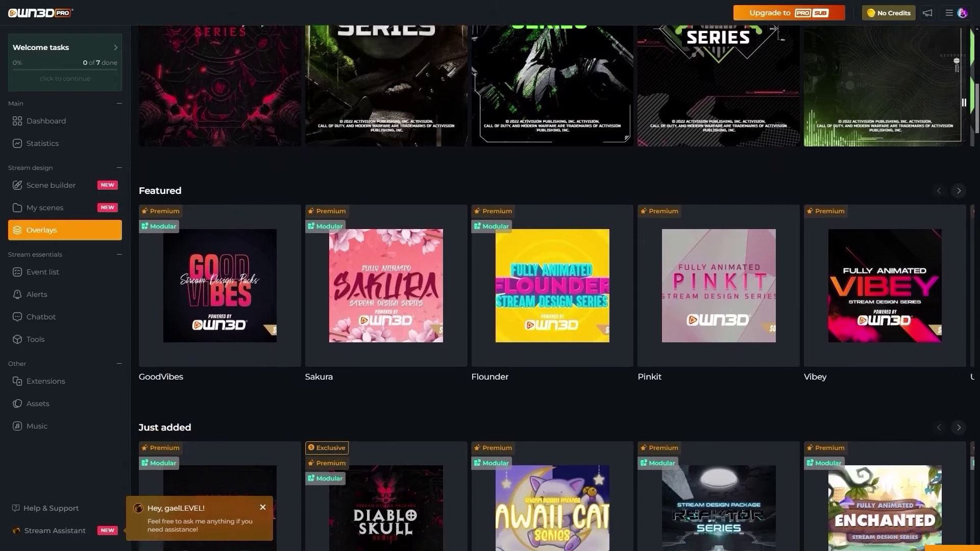
scroll(553, 288, down, 4)
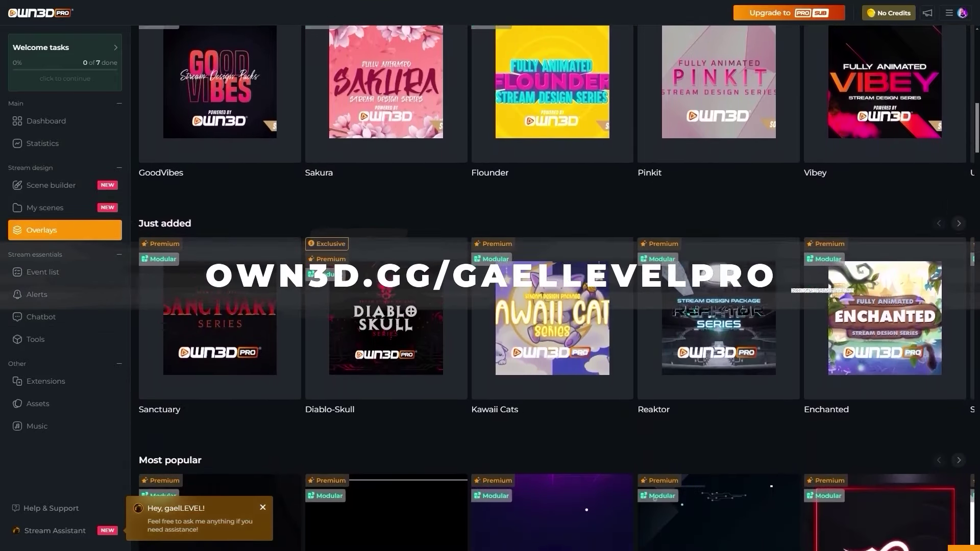
scroll(553, 288, down, 5)
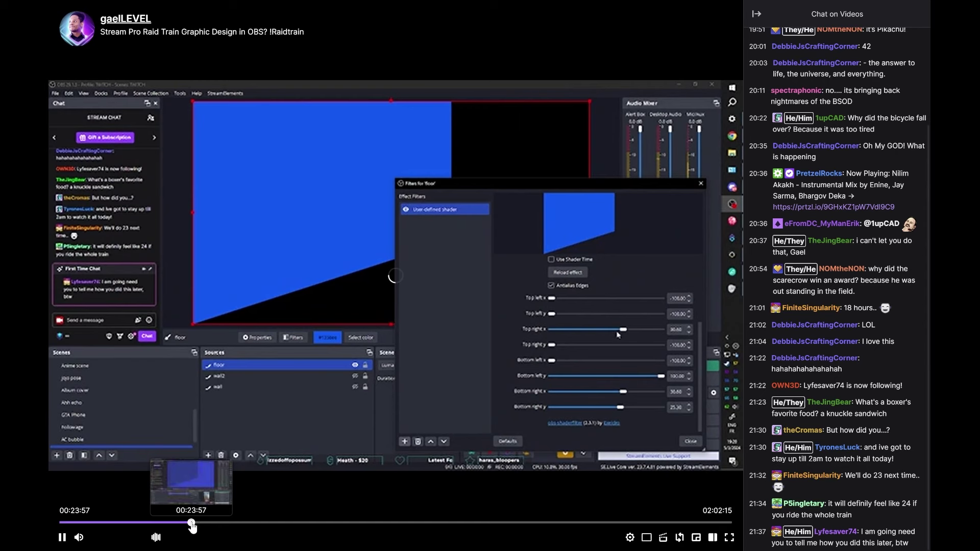
Step: Seek the stream recording to 00:23:58, 01:37:55, 01:58:21, then back to about 1:34
click(192, 523)
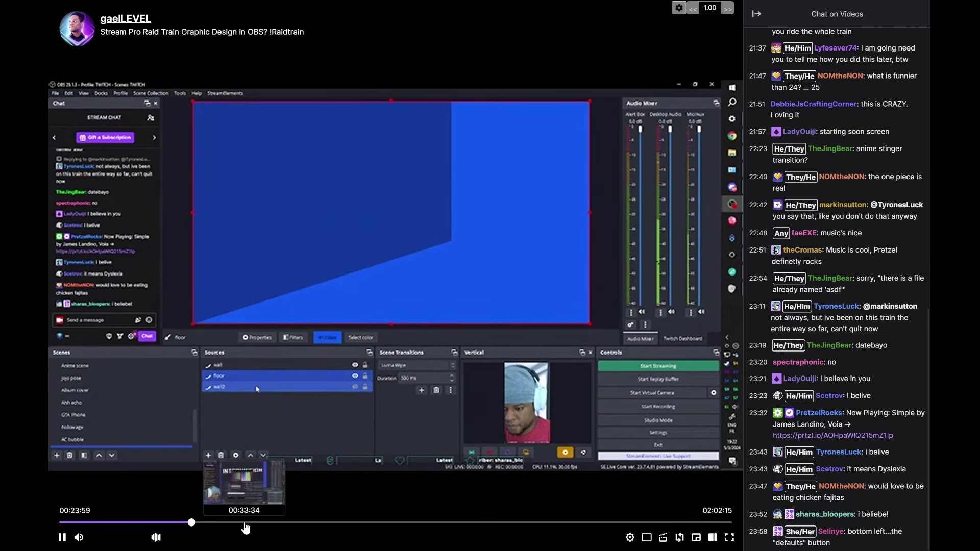
click(596, 520)
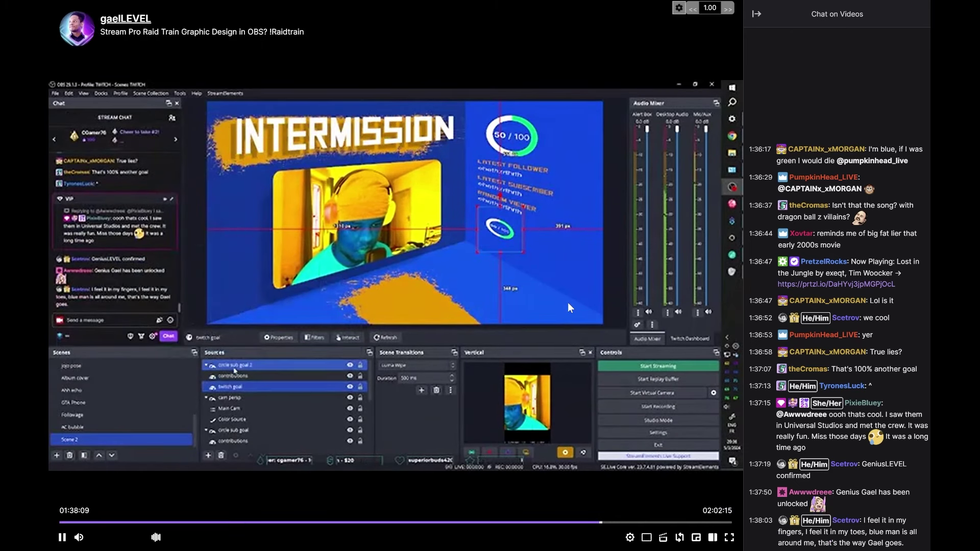
click(601, 523)
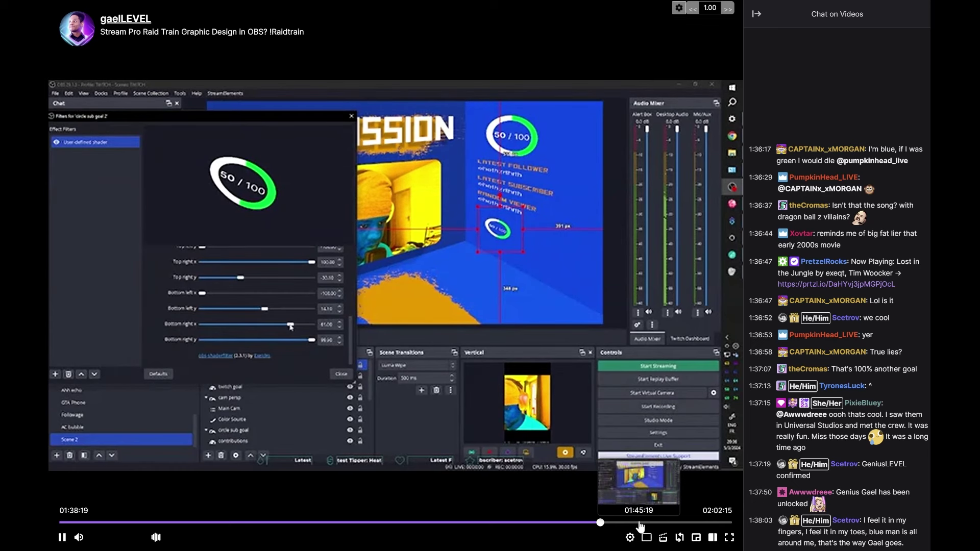
click(711, 523)
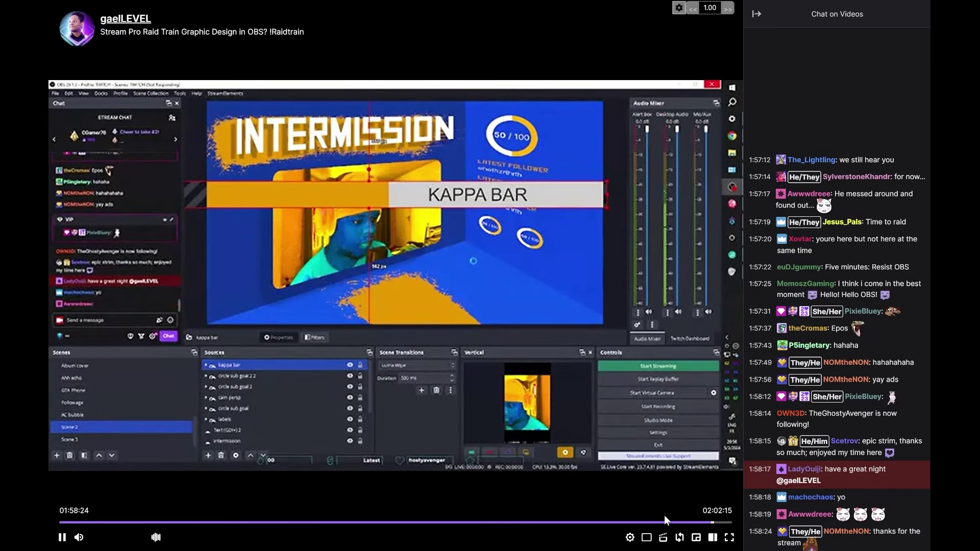
click(579, 523)
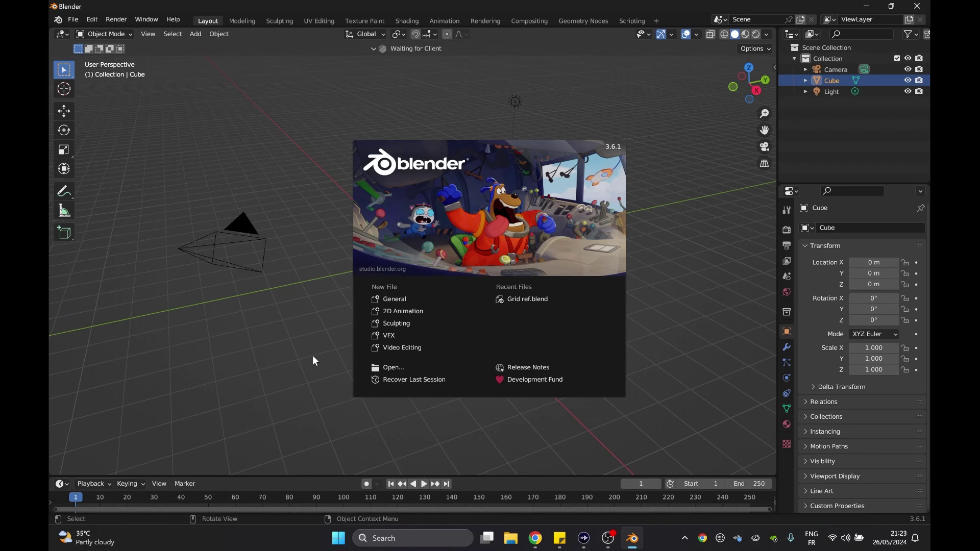
Step: Open Grid ref.blend from Recent Files and render the viewport view as an image
click(531, 300)
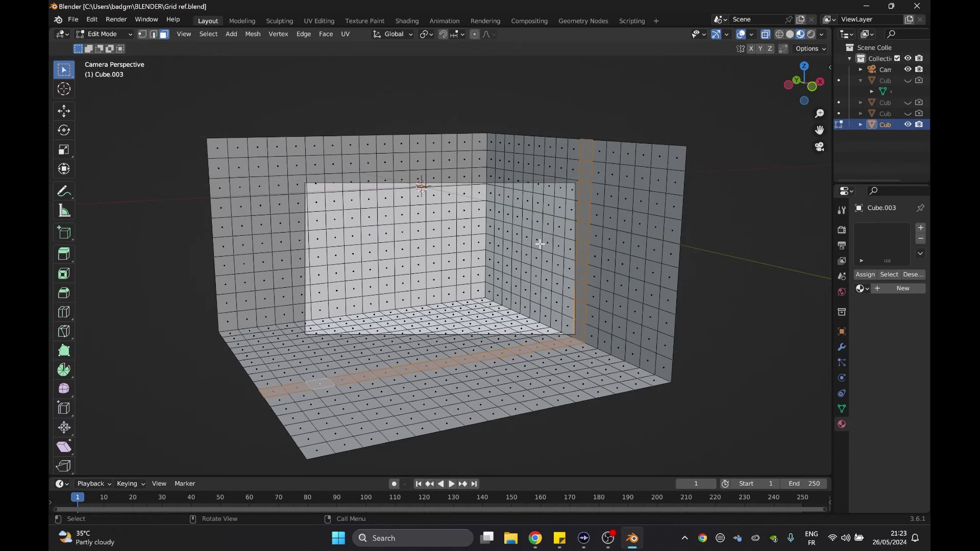
click(184, 34)
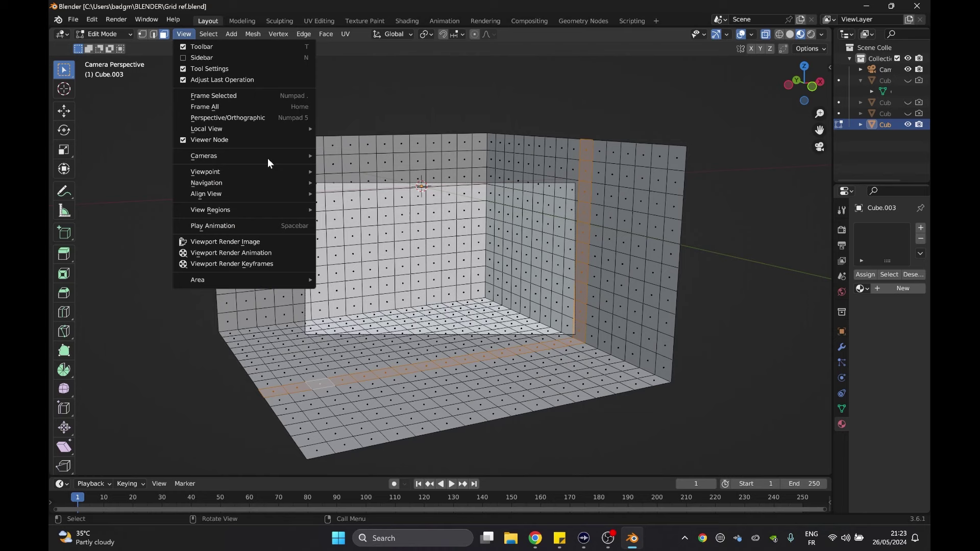
click(230, 242)
scroll(366, 240, up, 1)
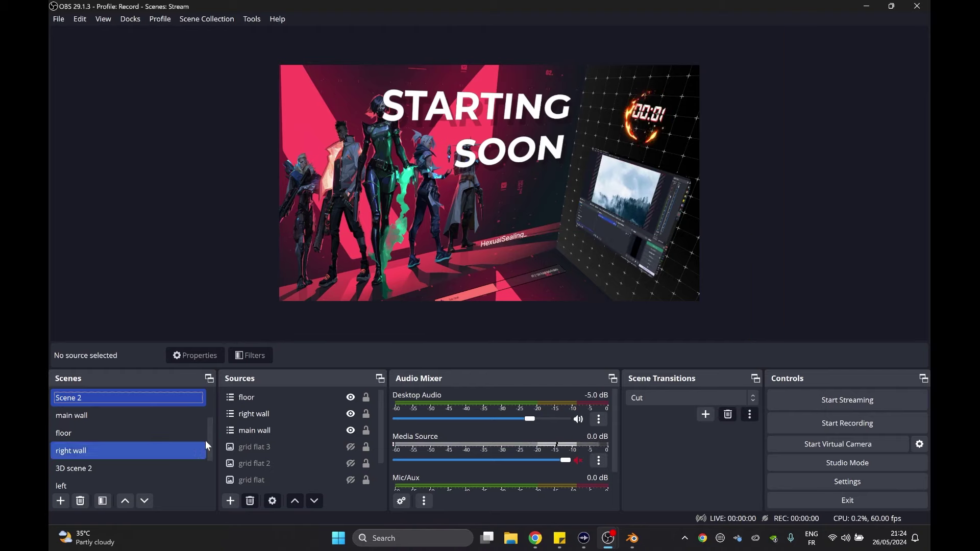
Step: Toggle the floor, right wall and main wall sources and check the main wall scene
click(351, 432)
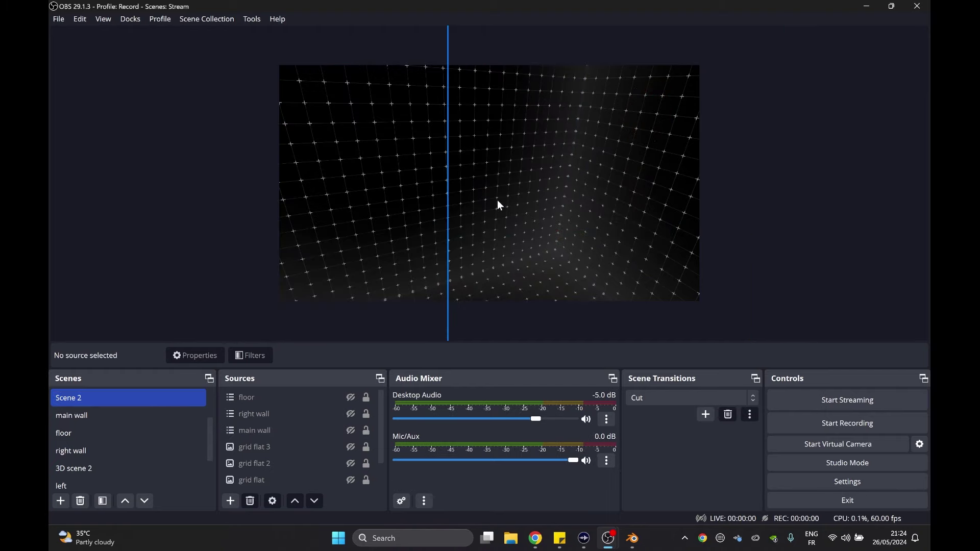
click(352, 398)
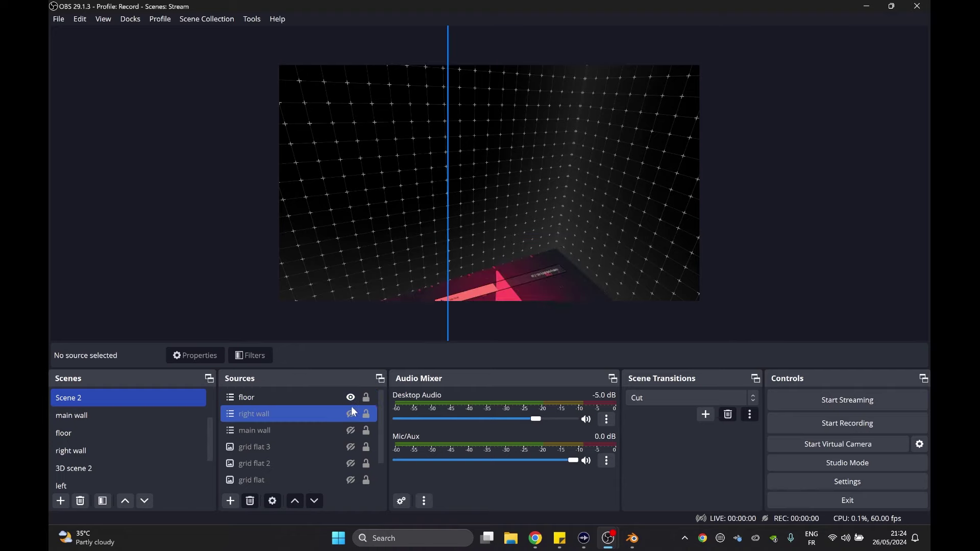
click(352, 415)
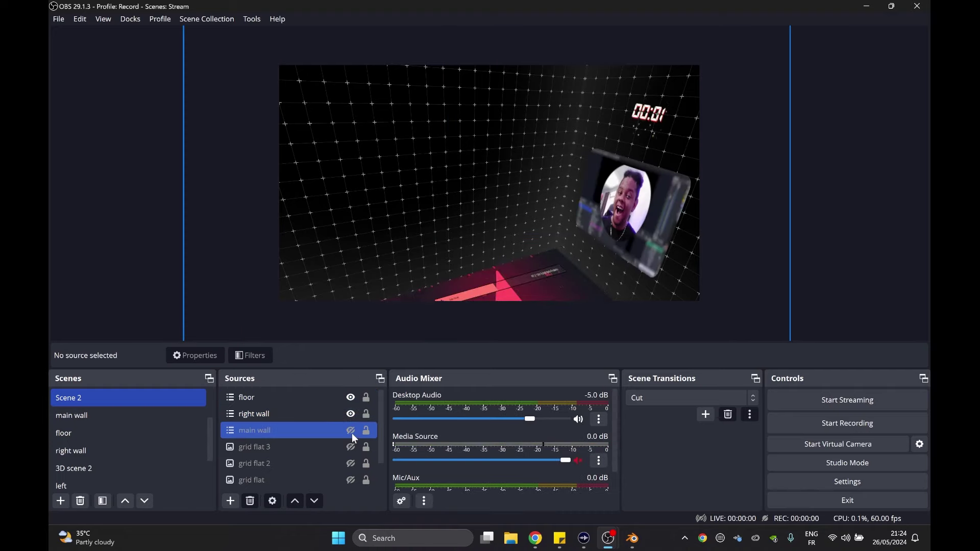
click(351, 432)
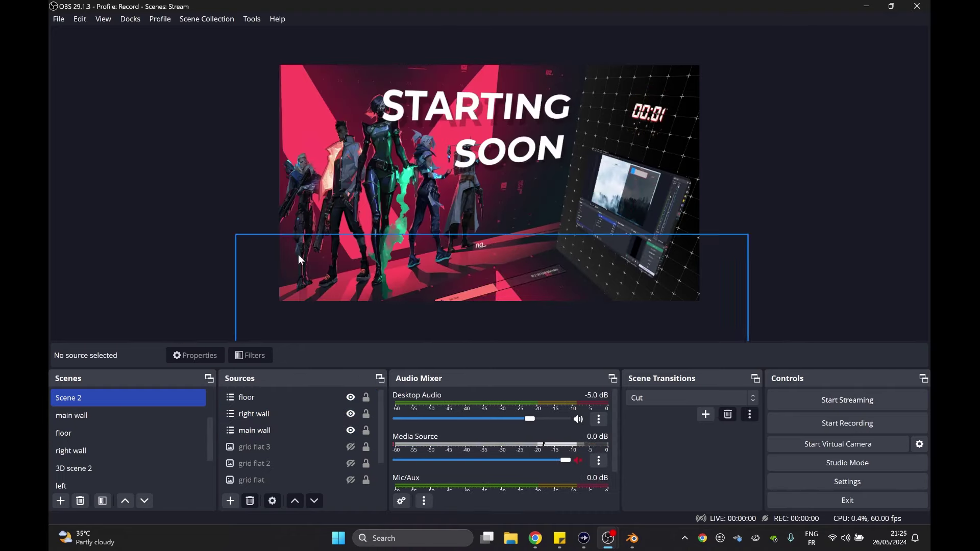
double_click(117, 417)
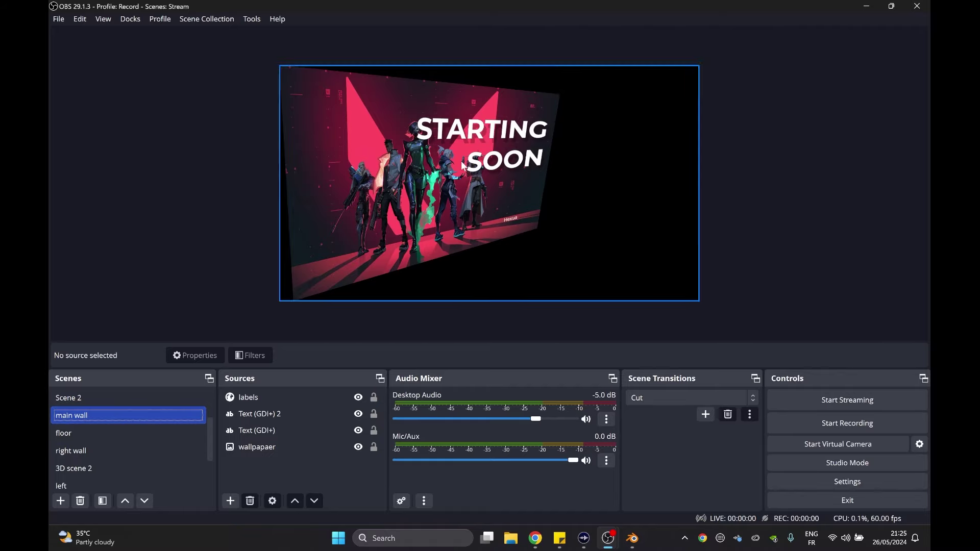
key(Up)
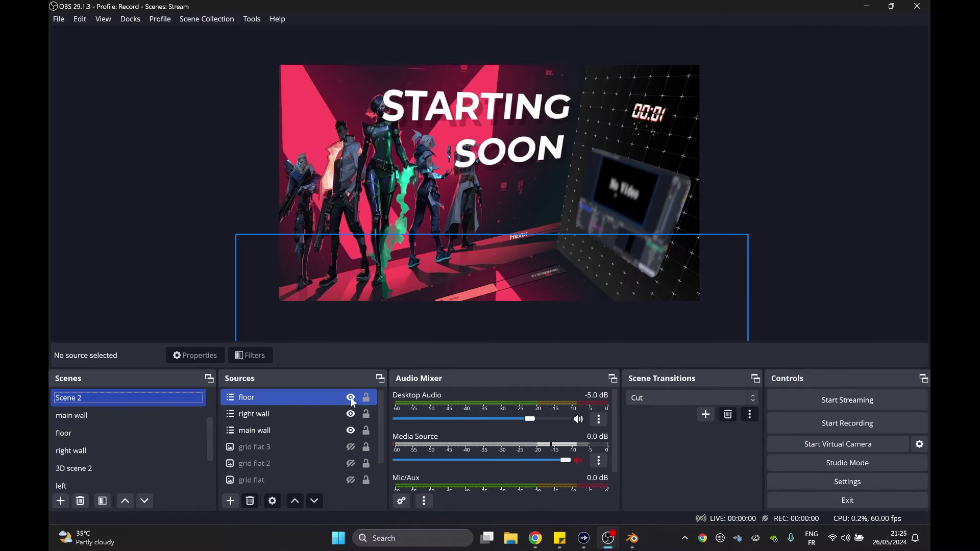
Step: Hide the floor, right wall and main wall, then show all three again
click(351, 398)
click(351, 414)
click(350, 430)
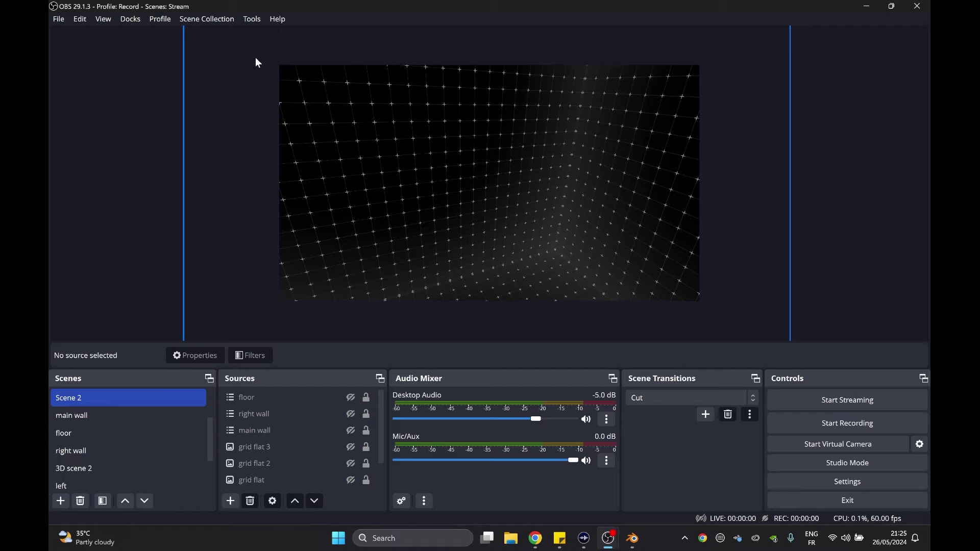
click(351, 431)
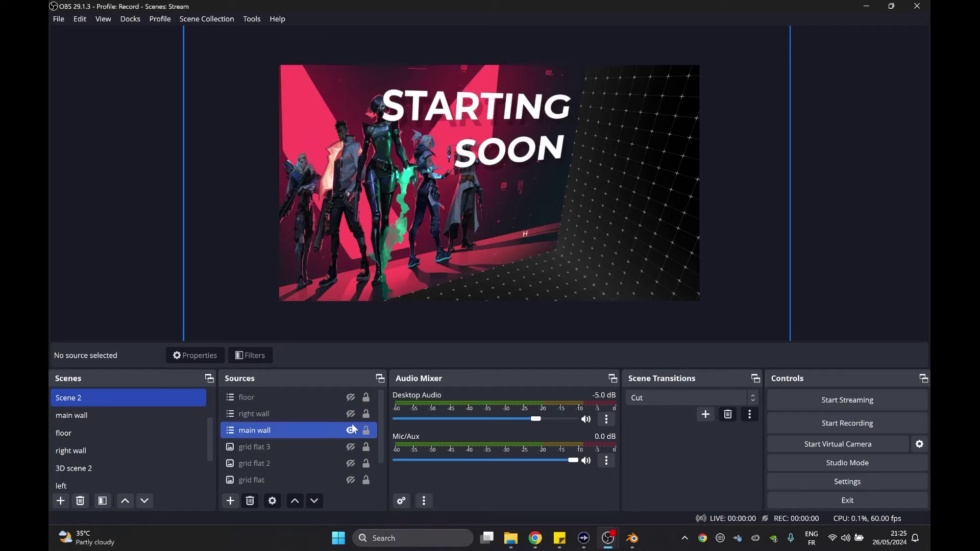
click(351, 414)
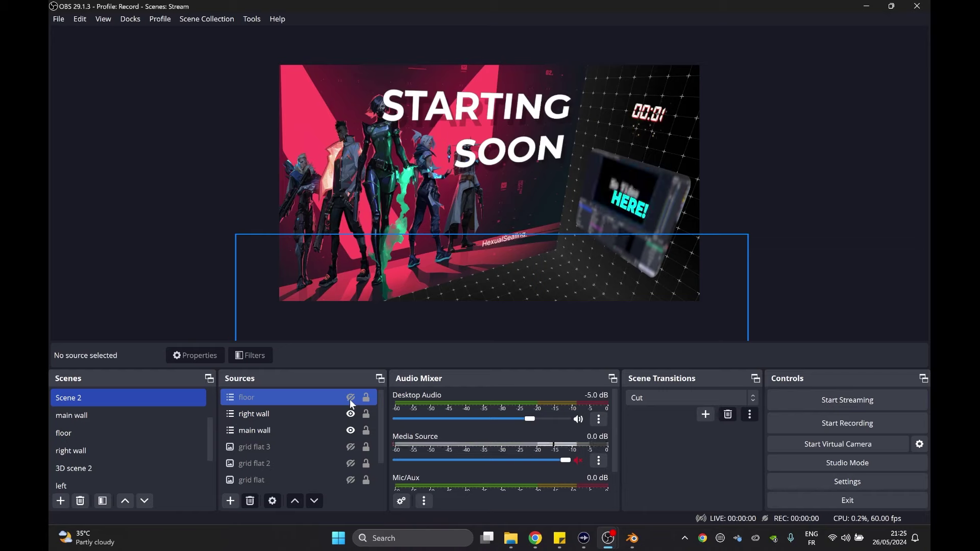
click(350, 398)
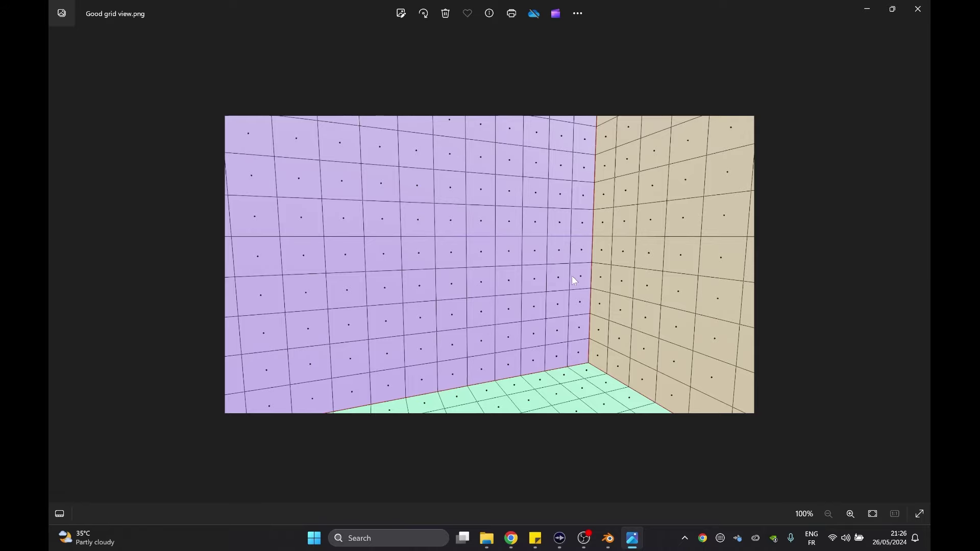
Step: Advance from Good grid view.png to the next reference image, Good grid full.png
key(Right)
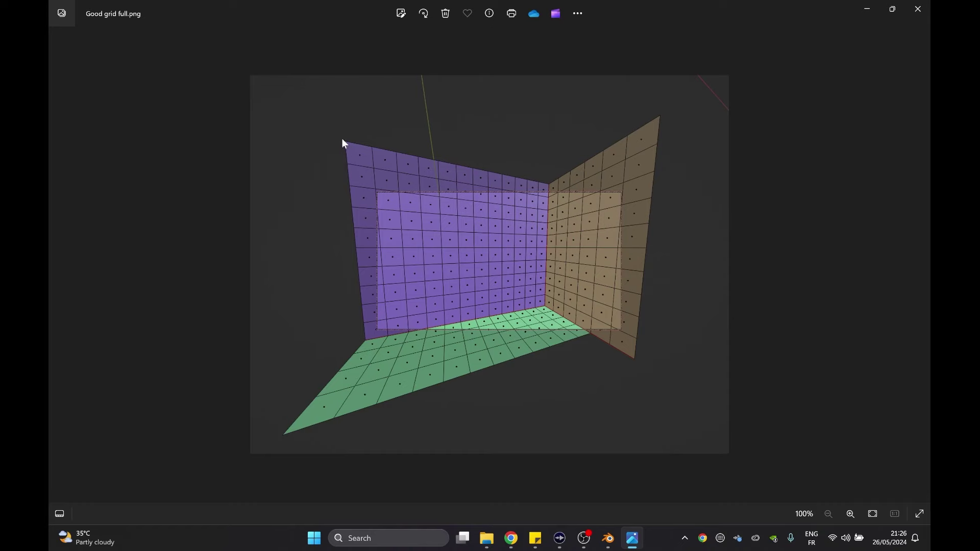
Step: Confirm the 1920x1080 base canvas resolution in Video settings and close without changes
mouse_move(577, 536)
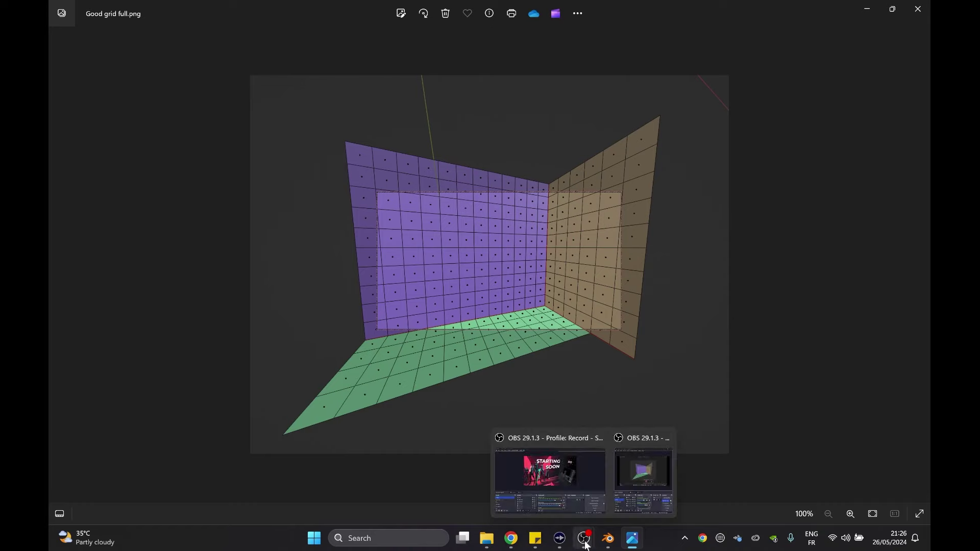
click(551, 464)
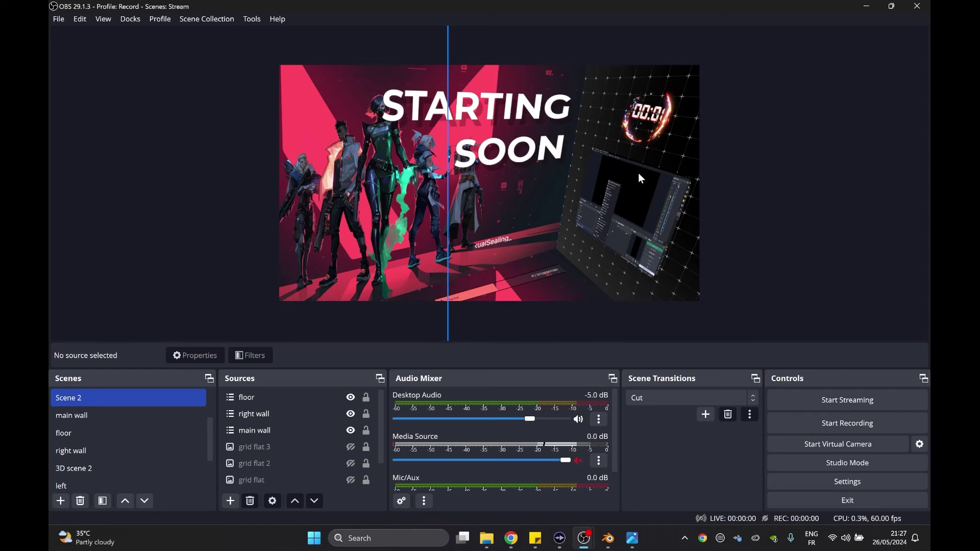
click(813, 482)
click(284, 163)
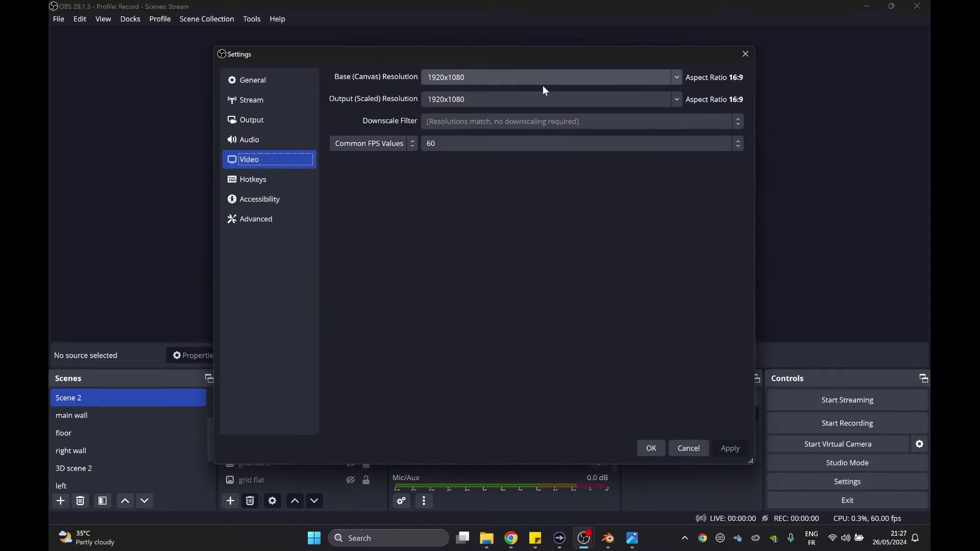
click(677, 78)
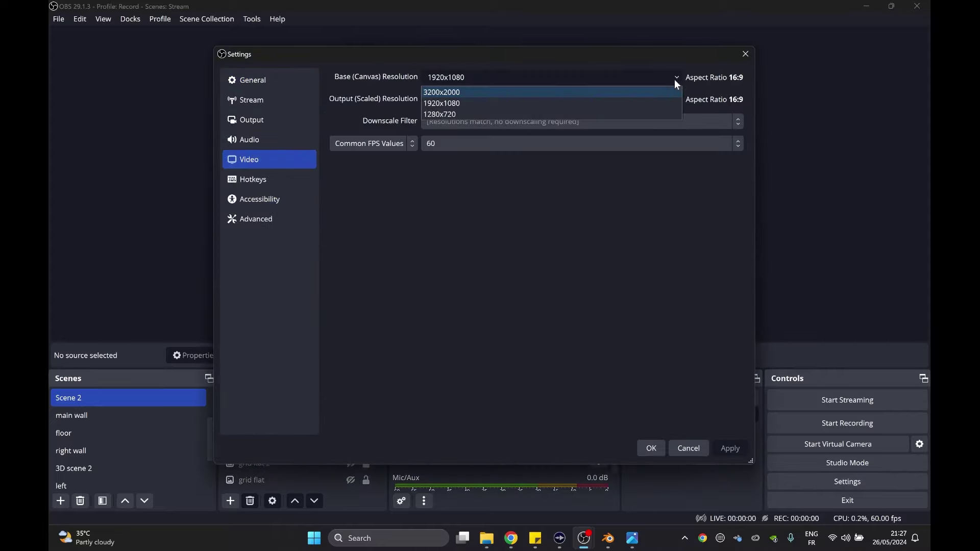
click(534, 100)
click(647, 447)
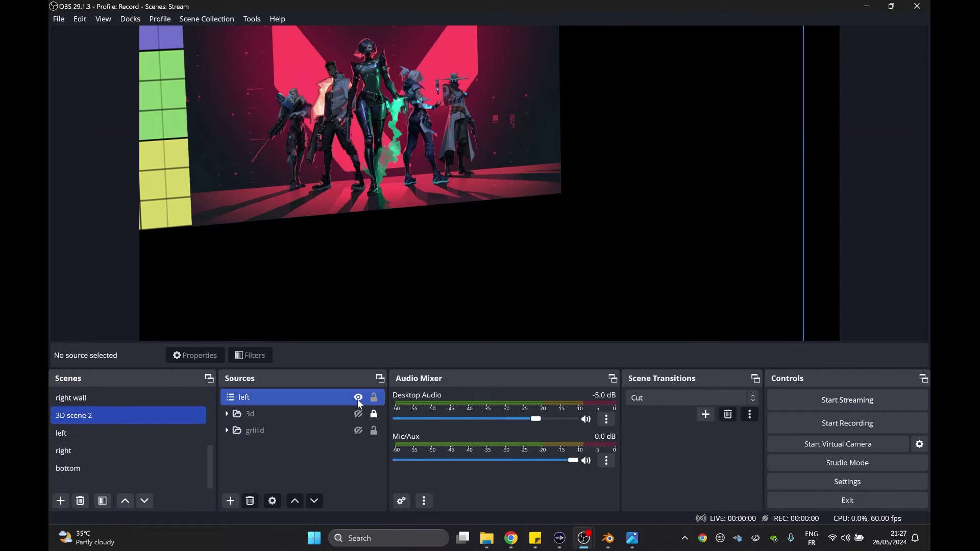
Step: Hide the left source in 3D scene 2 and deselect it
click(358, 398)
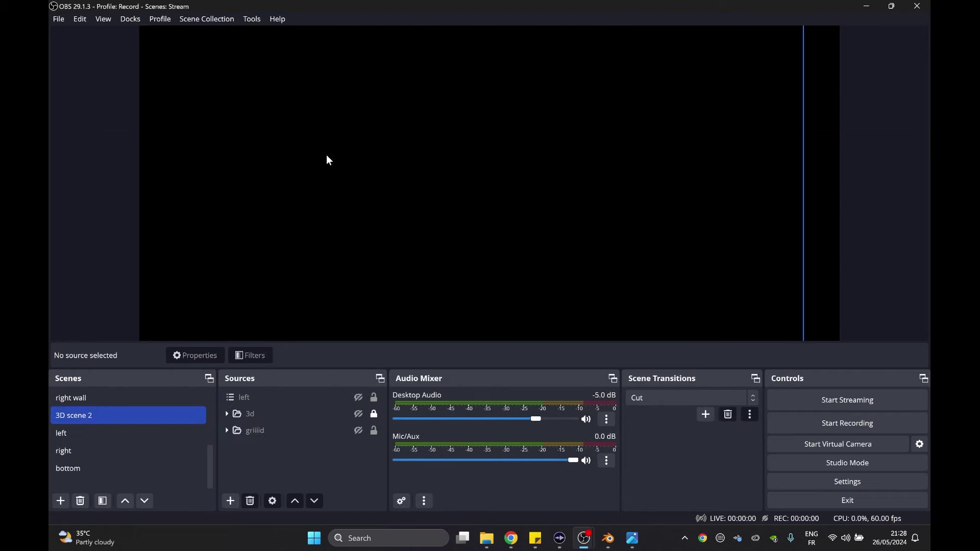
click(129, 150)
scroll(399, 168, down, 5)
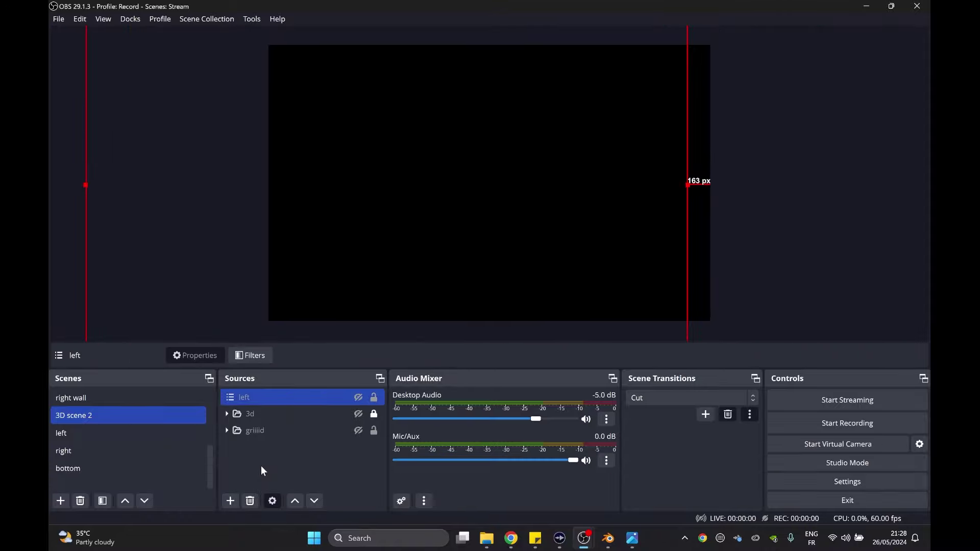
click(261, 465)
click(231, 501)
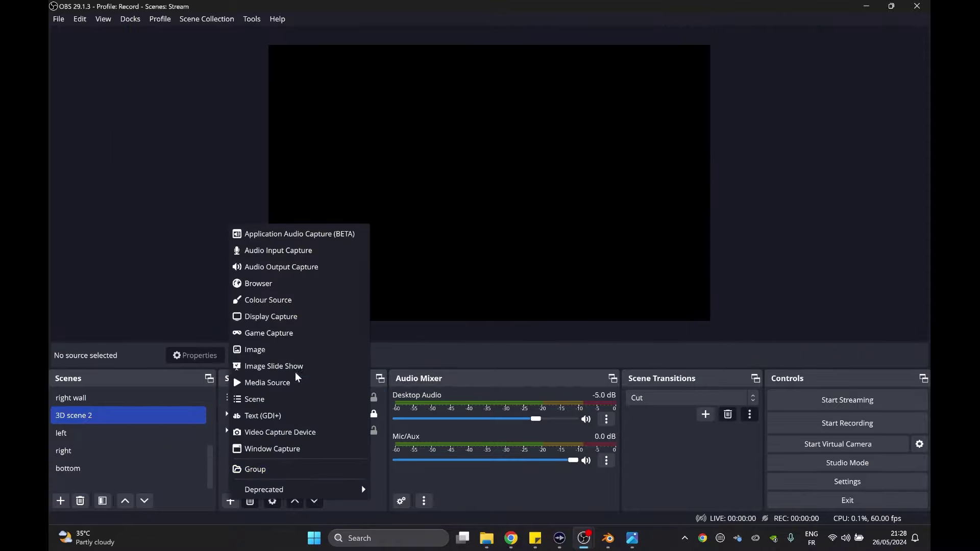
Step: Add an Image source showing Good grid full.png to 3D scene 2
click(289, 351)
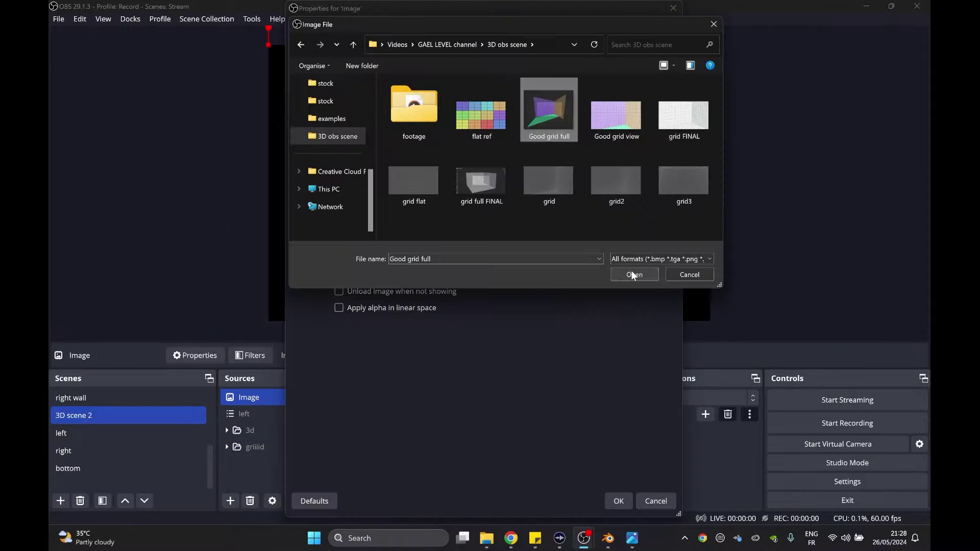
click(631, 272)
click(618, 499)
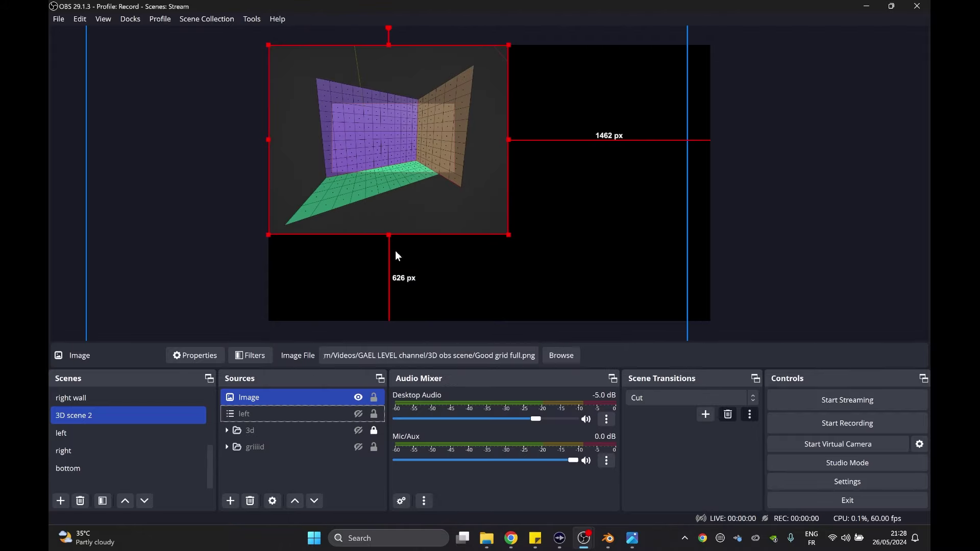
Step: Resize and centre the grid image so it spans the canvas height
drag(509, 236, 711, 326)
drag(618, 302, 516, 225)
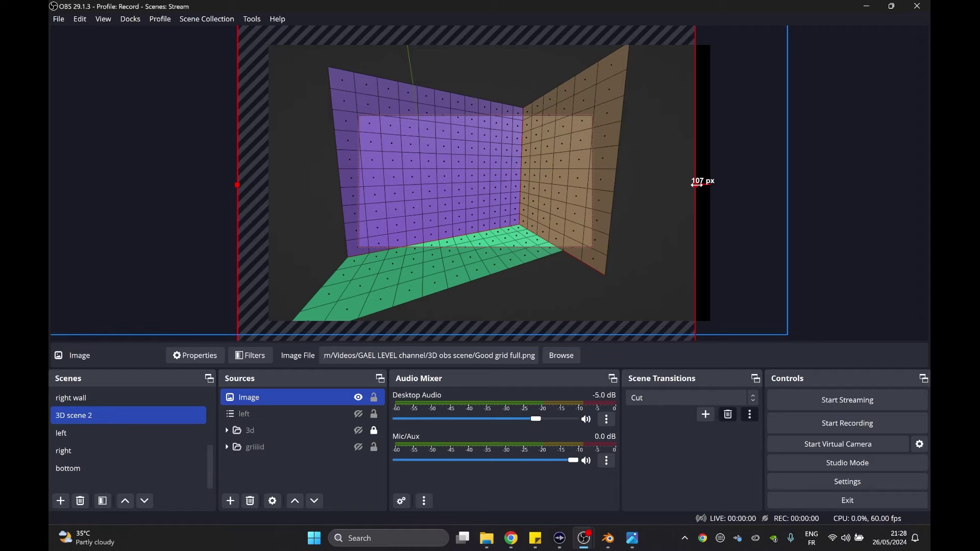
drag(702, 183, 614, 190)
drag(556, 44, 609, 74)
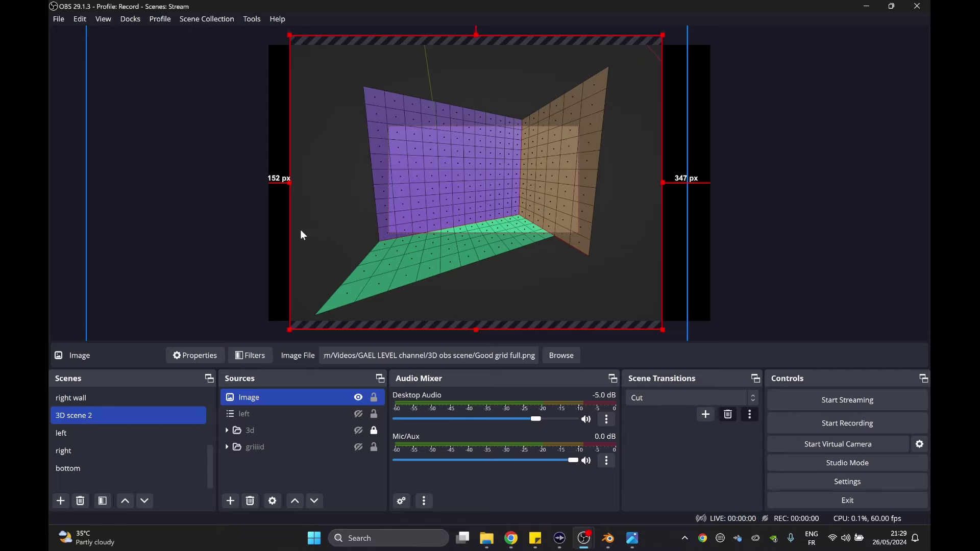
Step: Select the left scene and open its Filters window
click(95, 436)
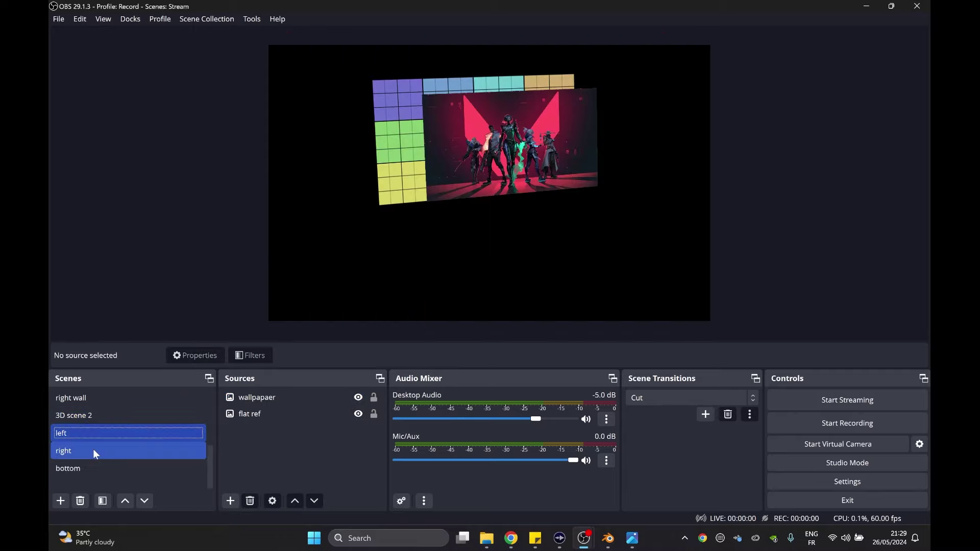
click(92, 449)
click(93, 434)
right_click(93, 434)
click(139, 368)
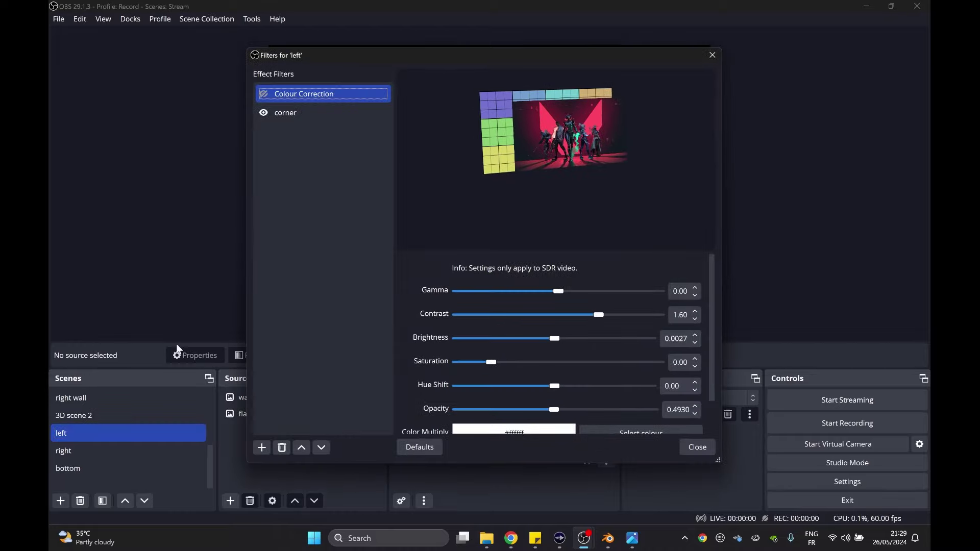
Step: Turn the corner perspective filter off and back on, then close Filters and return to 3D scene 2
click(263, 113)
drag(326, 55, 240, 336)
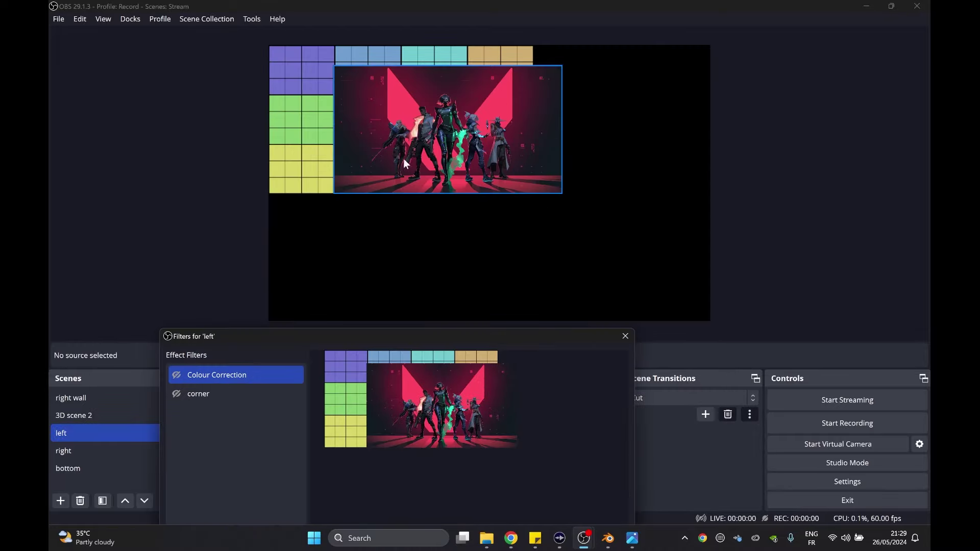
click(206, 116)
drag(403, 341, 317, 61)
click(563, 452)
click(74, 416)
click(609, 538)
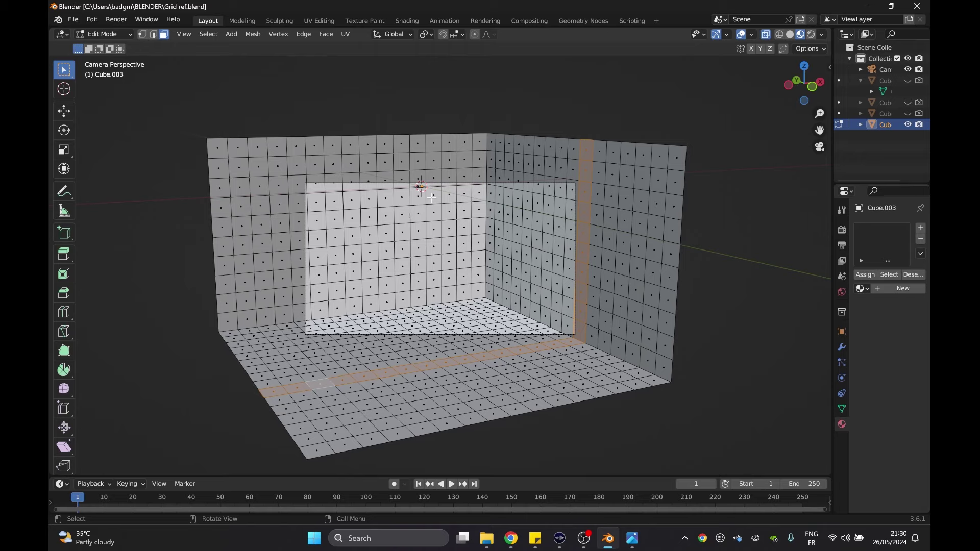
Step: In Blender, render a viewport image of the grid room from the camera and close the render window
click(185, 34)
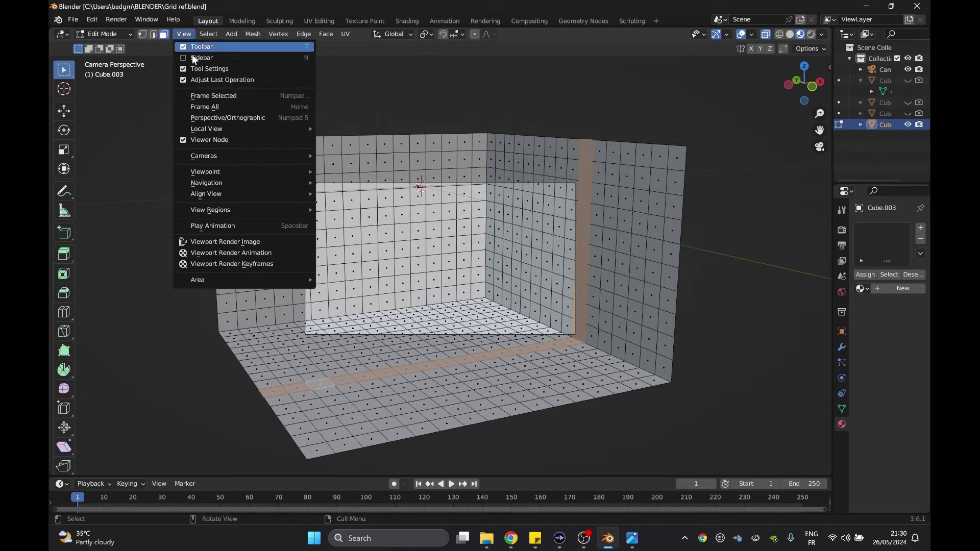
click(222, 243)
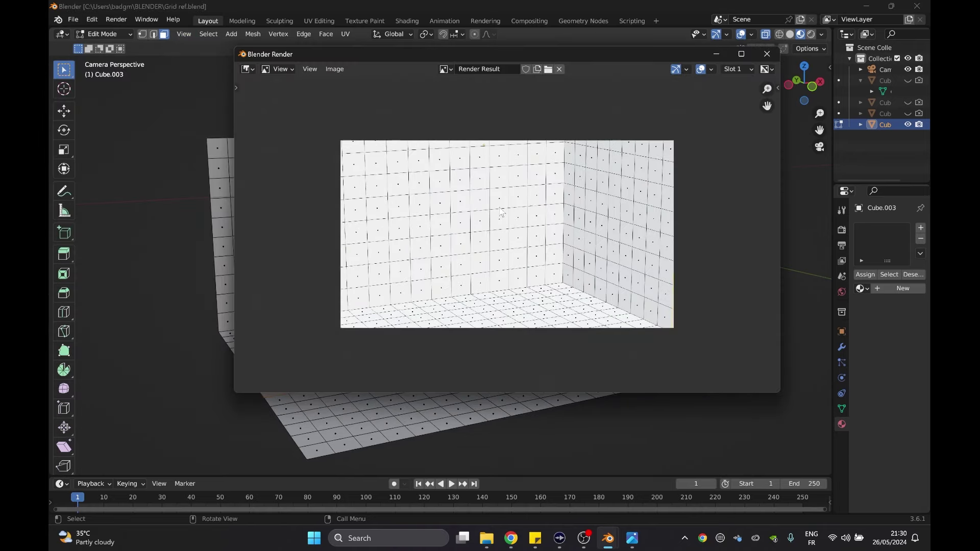
click(767, 53)
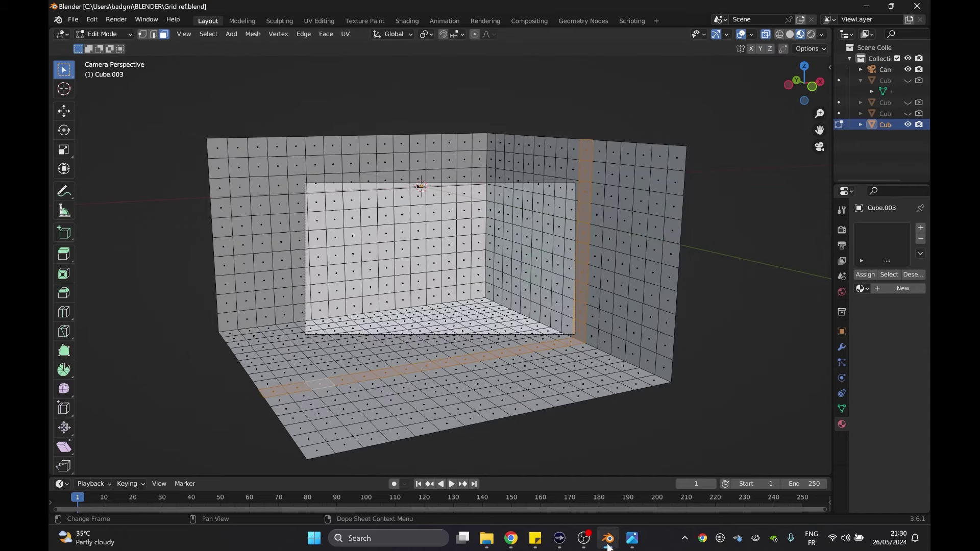
Step: View grid full FINAL.png in Photos, then nudge the griiiid grid group in OBS
click(632, 539)
mouse_move(585, 539)
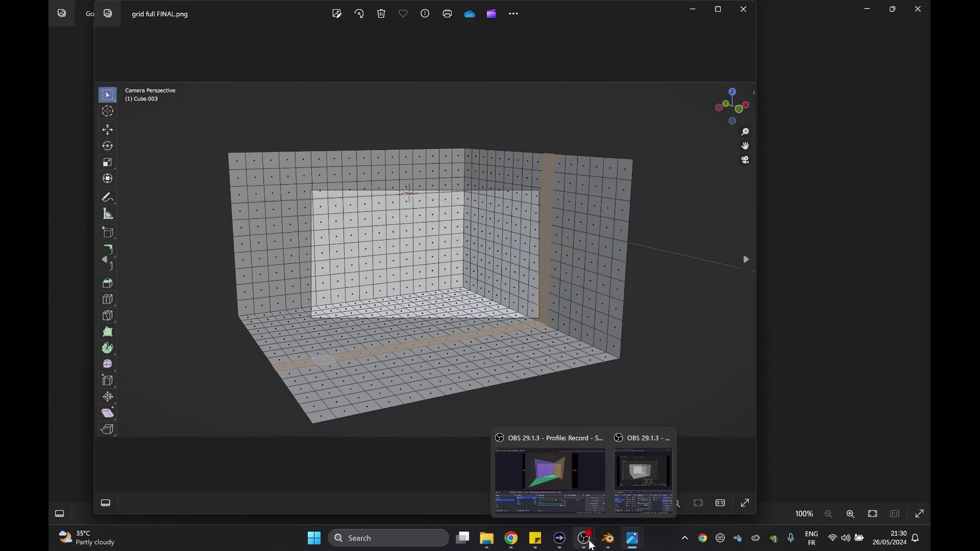
click(549, 470)
mouse_move(325, 117)
mouse_down()
mouse_move(407, 166)
mouse_move(409, 153)
mouse_move(323, 111)
mouse_up()
Step: Check the video settings, then drag the griiiid grid group down and slightly right in 3D scene 2
click(777, 483)
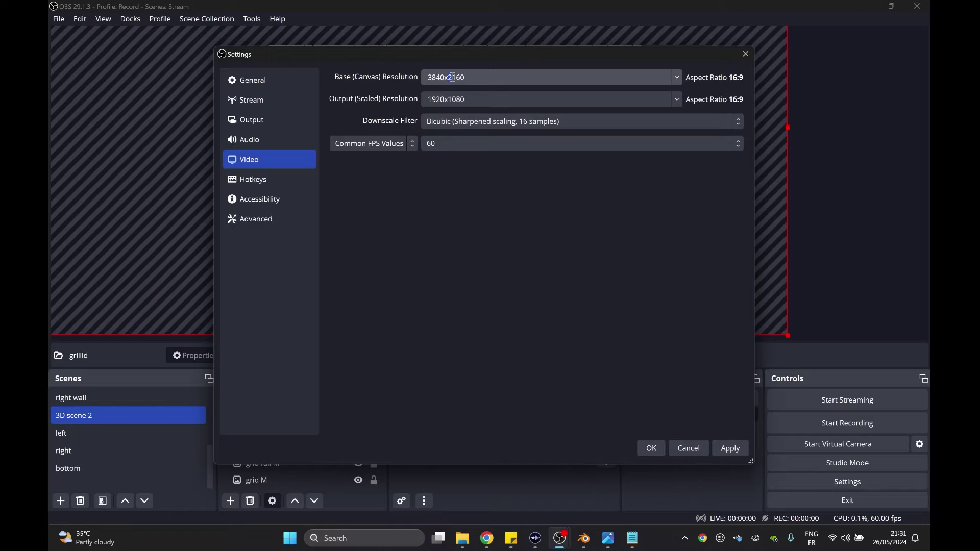
key(Return)
click(385, 192)
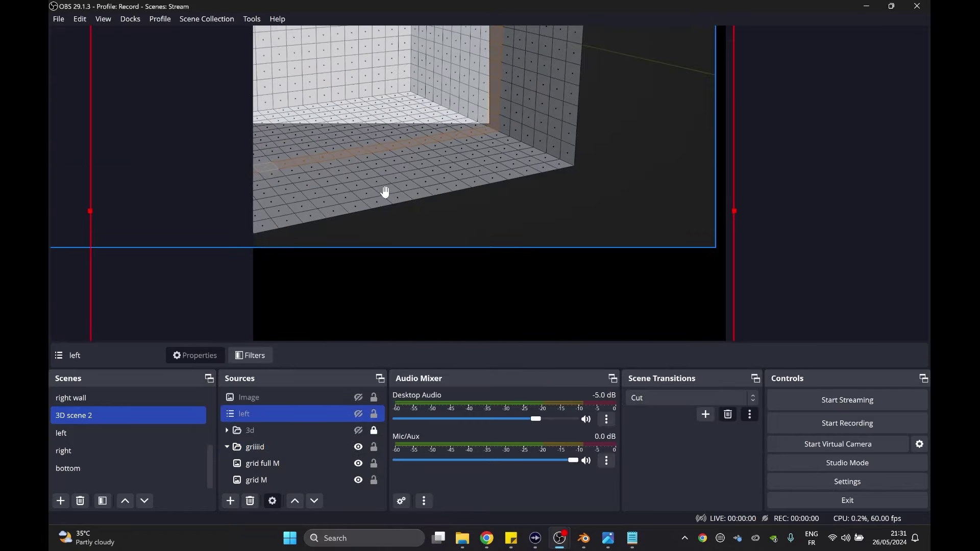
scroll(385, 192, down, 3)
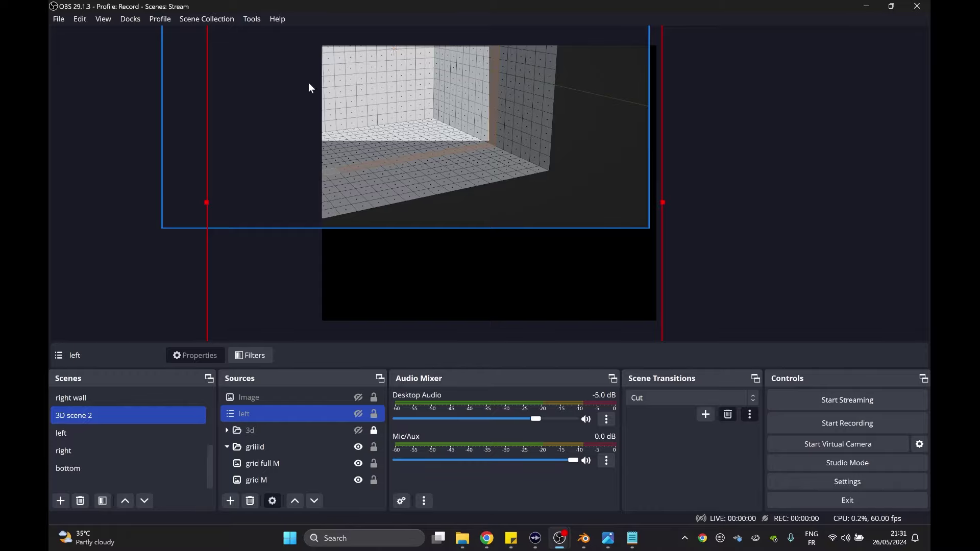
scroll(386, 192, up, 5)
scroll(323, 148, down, 4)
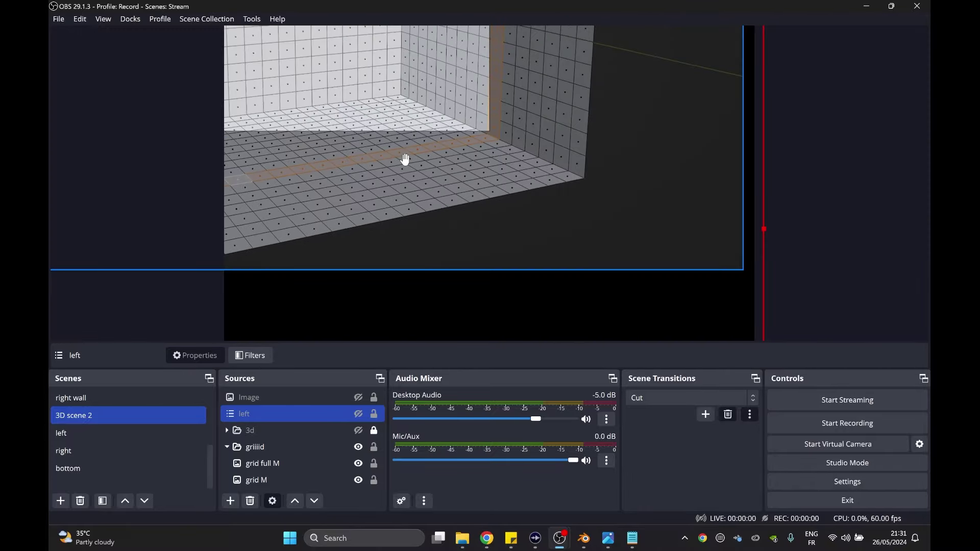
scroll(406, 160, down, 2)
click(406, 160)
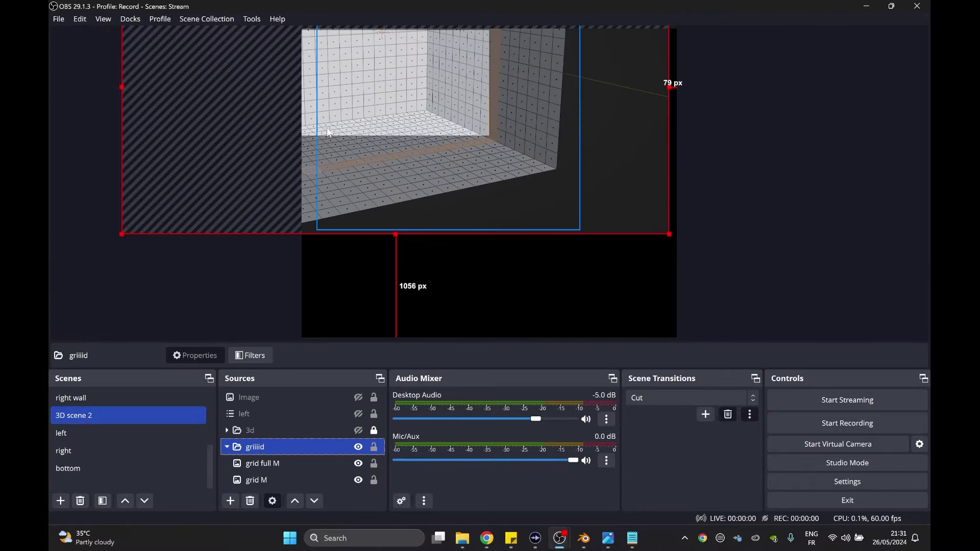
scroll(425, 122, down, 1)
drag(424, 122, 429, 147)
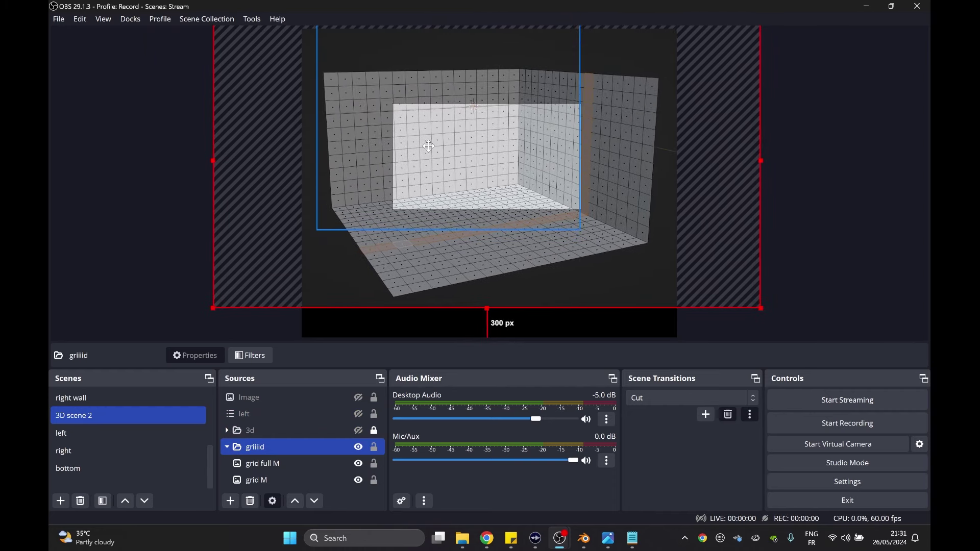
Step: In the left scene, hide the wallpapaer image
click(100, 434)
click(172, 434)
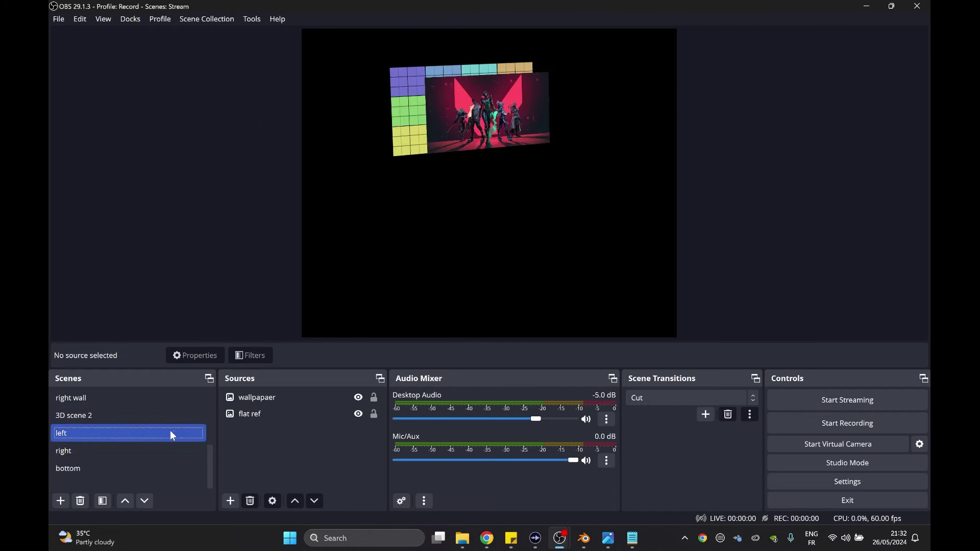
click(358, 398)
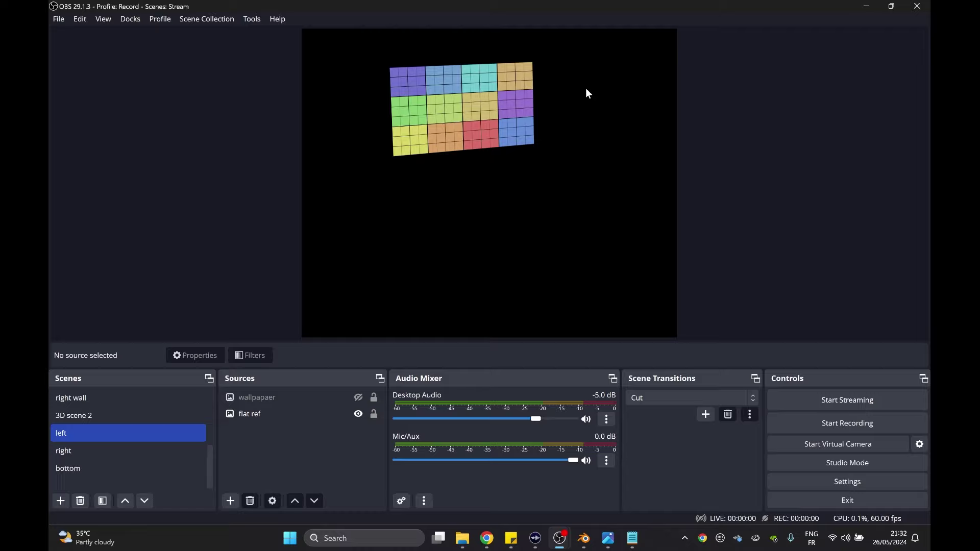
Step: Switch off the left scene's corner filter, then return to 3D scene 2 and go to Blender
right_click(131, 431)
click(170, 363)
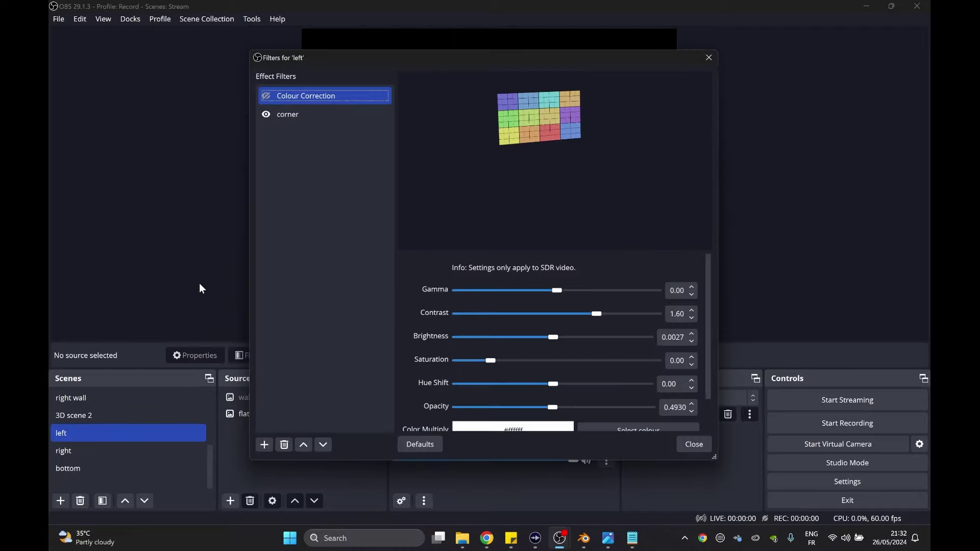
click(263, 113)
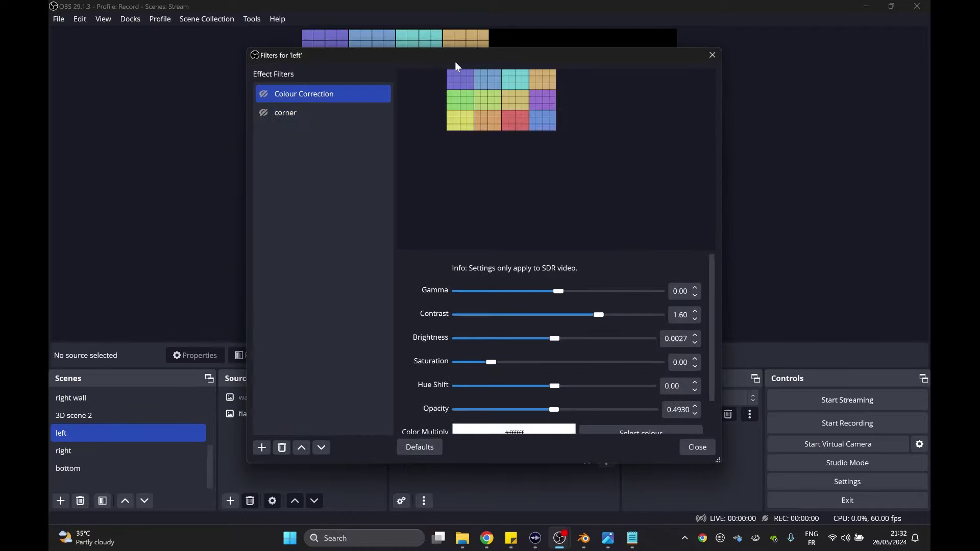
drag(456, 62, 283, 310)
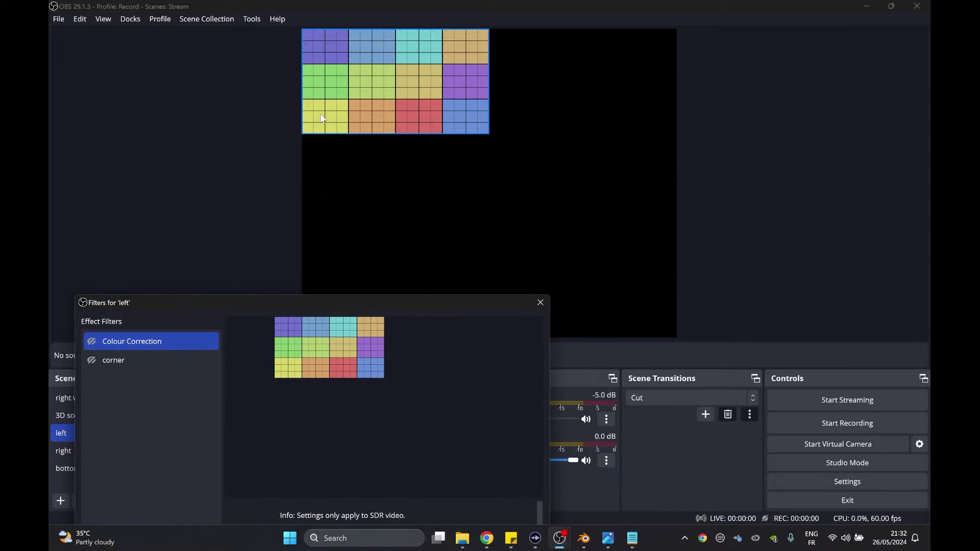
click(362, 89)
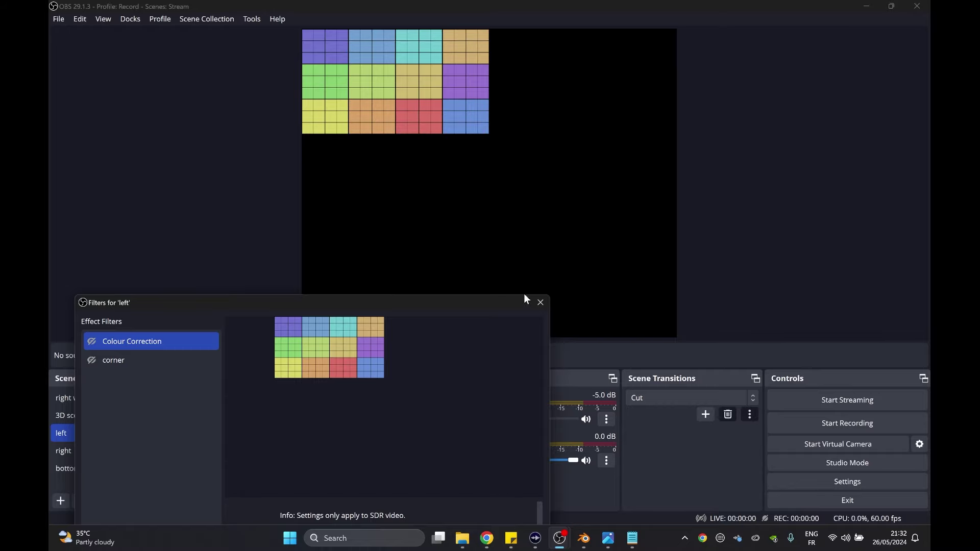
click(541, 302)
click(105, 416)
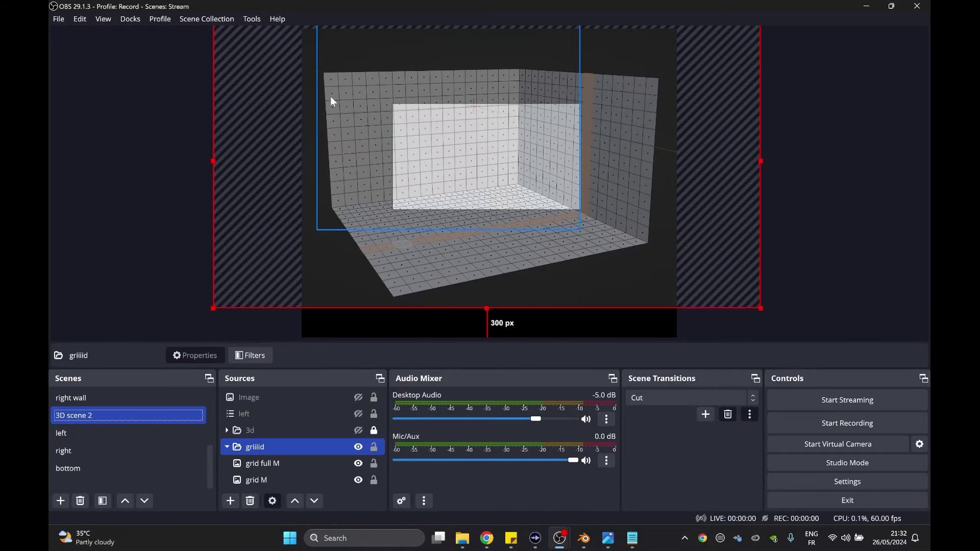
key(alt+Tab)
click(584, 539)
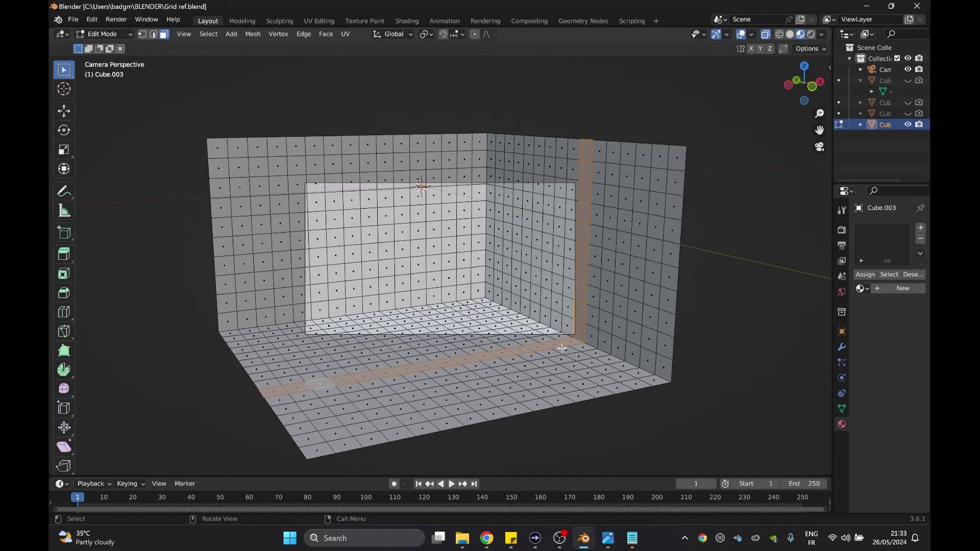
Step: Re-enable the left scene's corner filter and nudge the griiiid grid in 3D scene 2
key(alt+Tab)
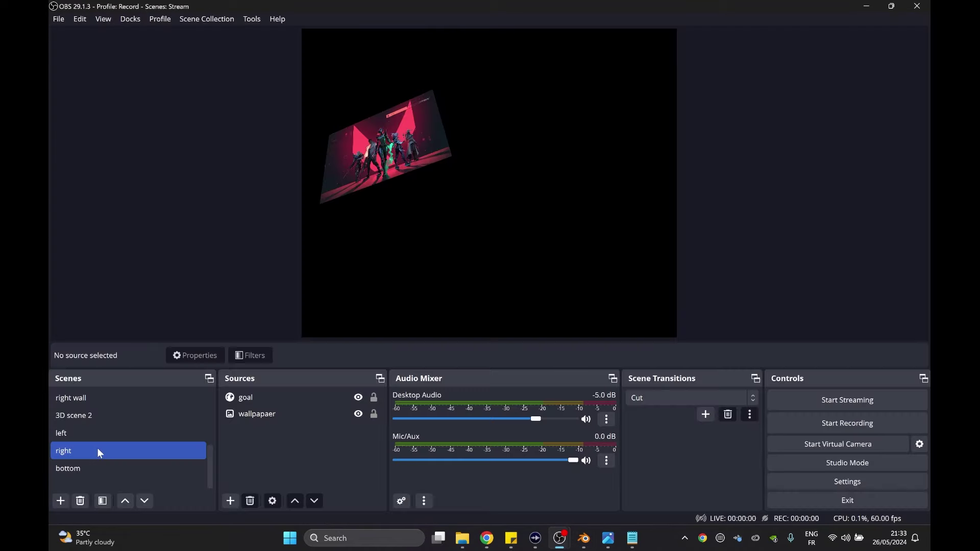
click(87, 416)
double_click(98, 466)
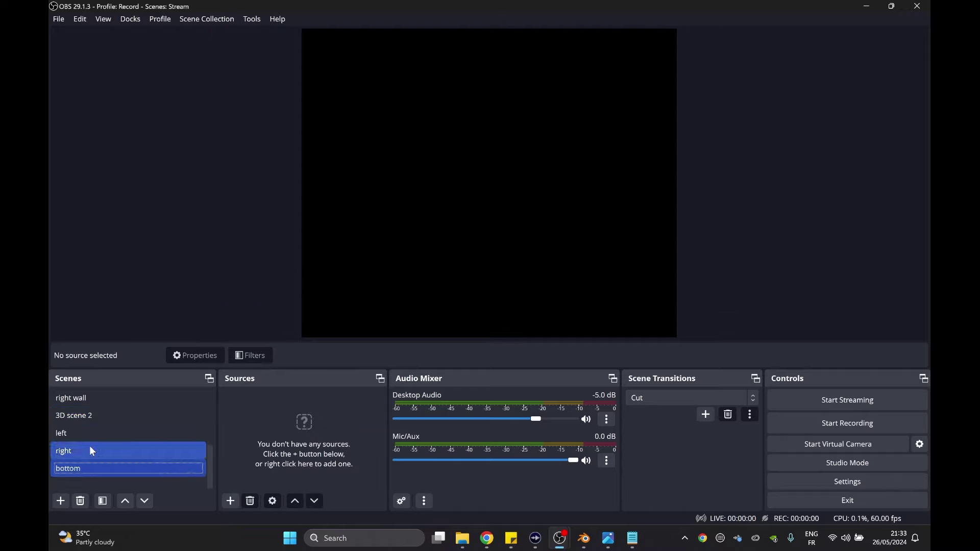
double_click(89, 438)
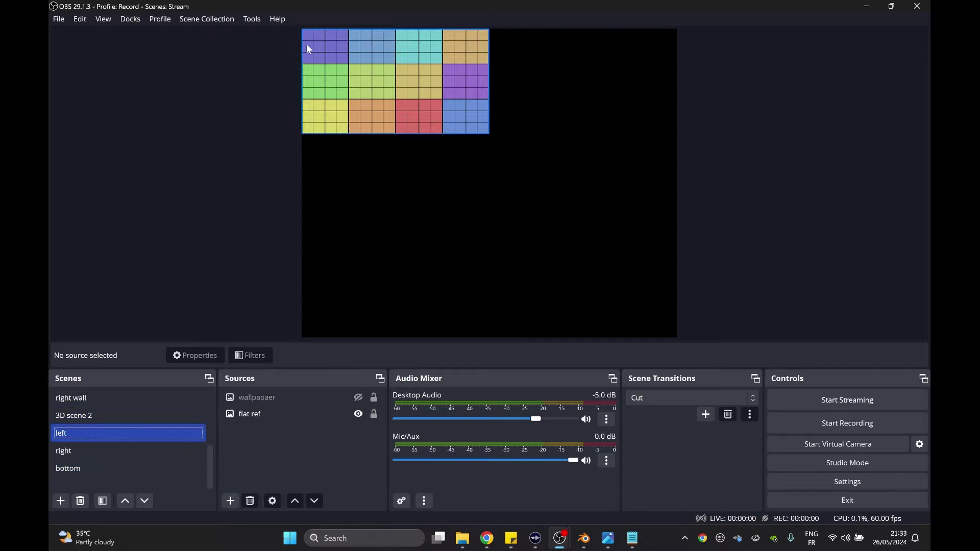
right_click(71, 437)
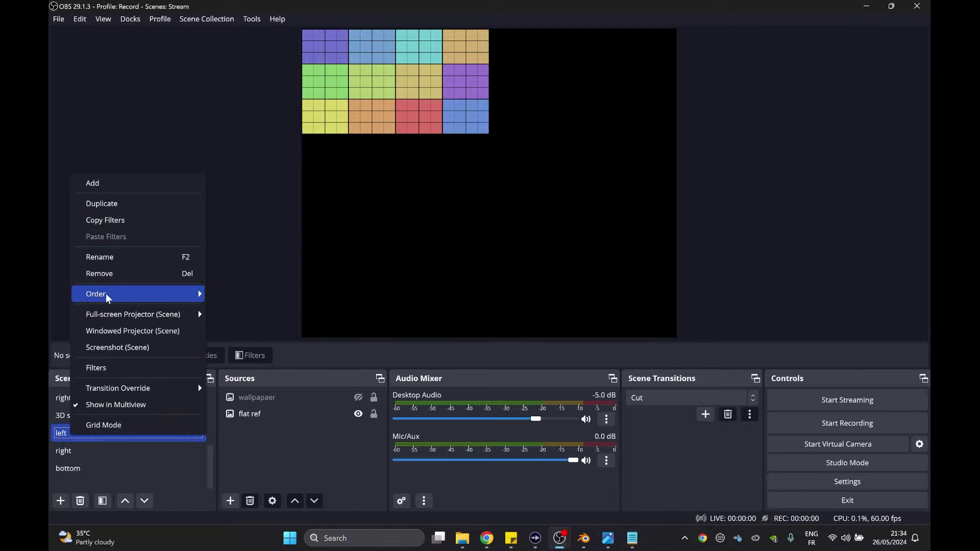
click(106, 369)
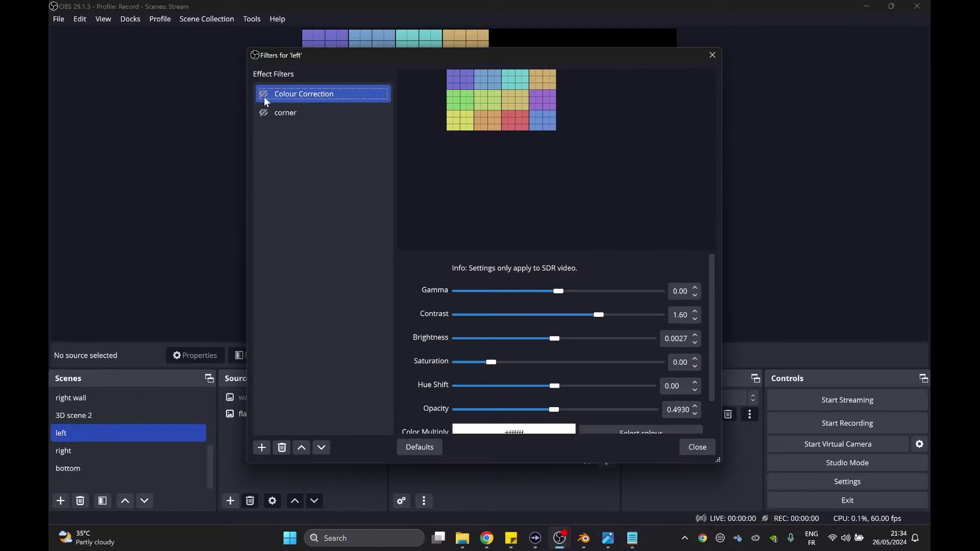
click(263, 112)
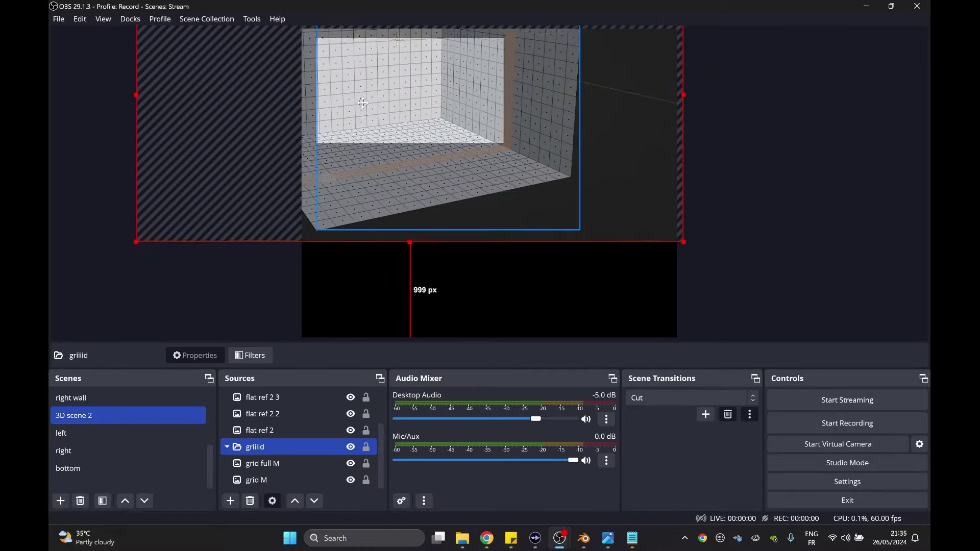
drag(360, 172, 438, 174)
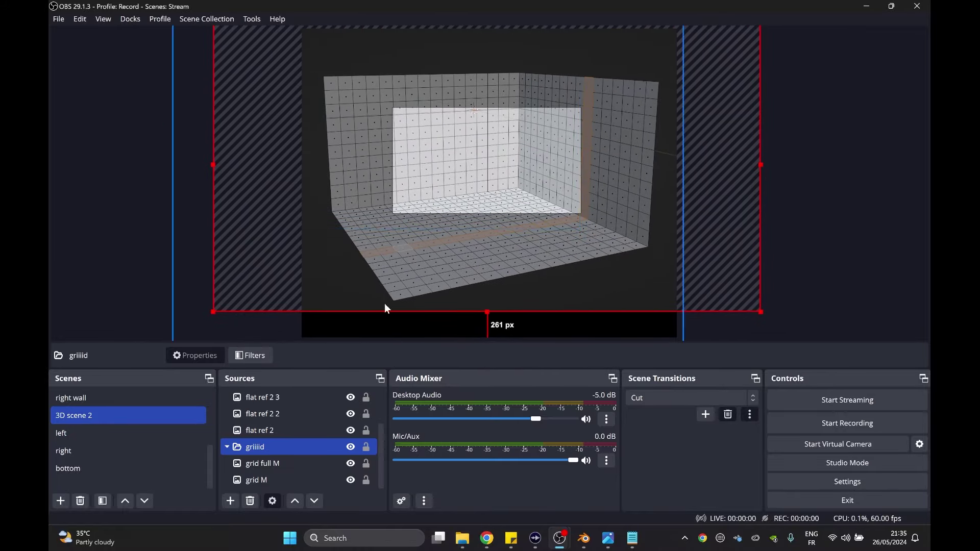
Step: Show the 3d group again and drag the coloured 3d overlay into a new position
click(316, 445)
scroll(320, 440, up, 1)
click(326, 433)
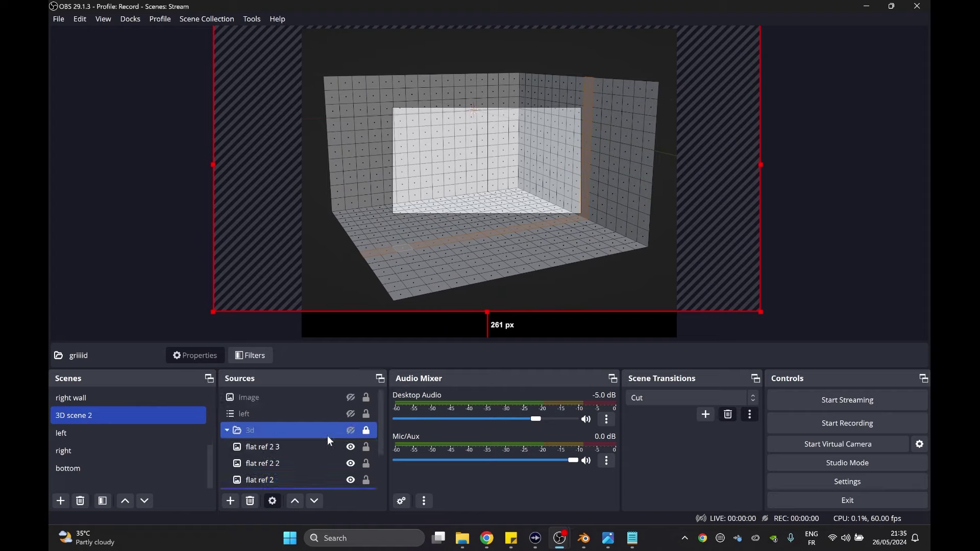
click(259, 429)
scroll(257, 427, down, 1)
drag(328, 130, 379, 187)
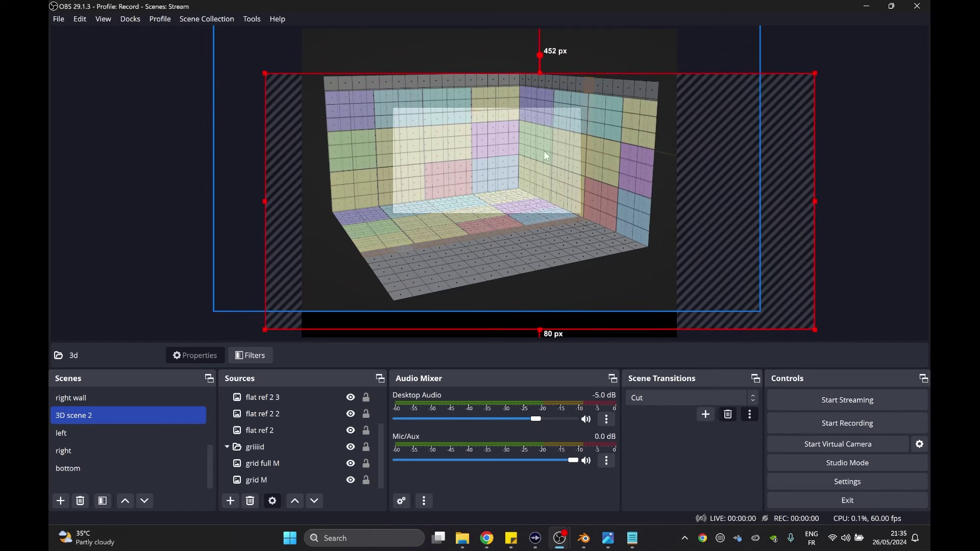
click(152, 152)
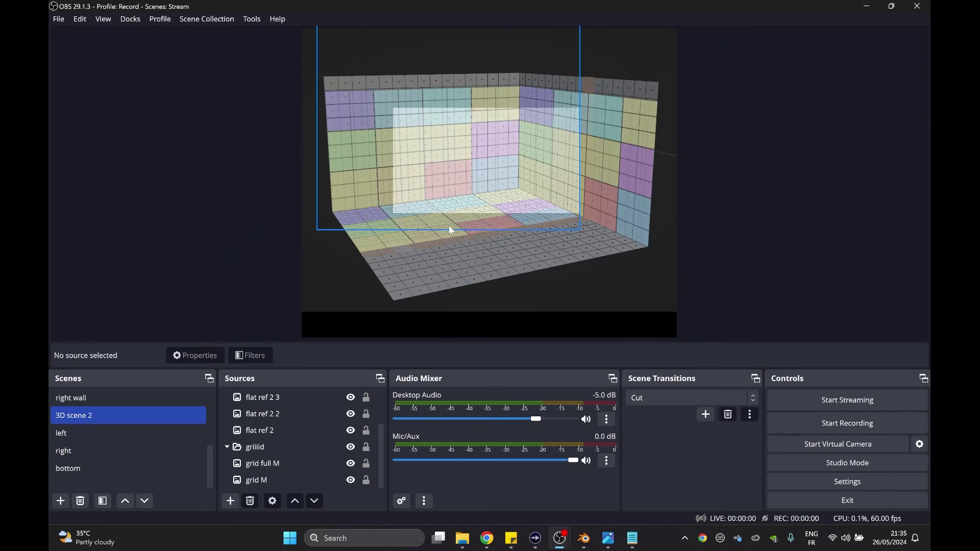
scroll(452, 230, up, 5)
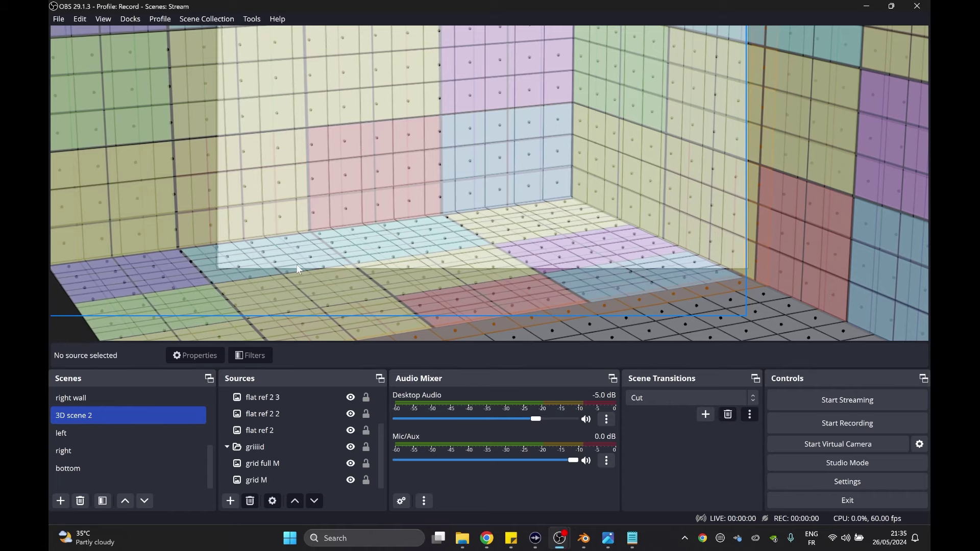
scroll(446, 196, down, 5)
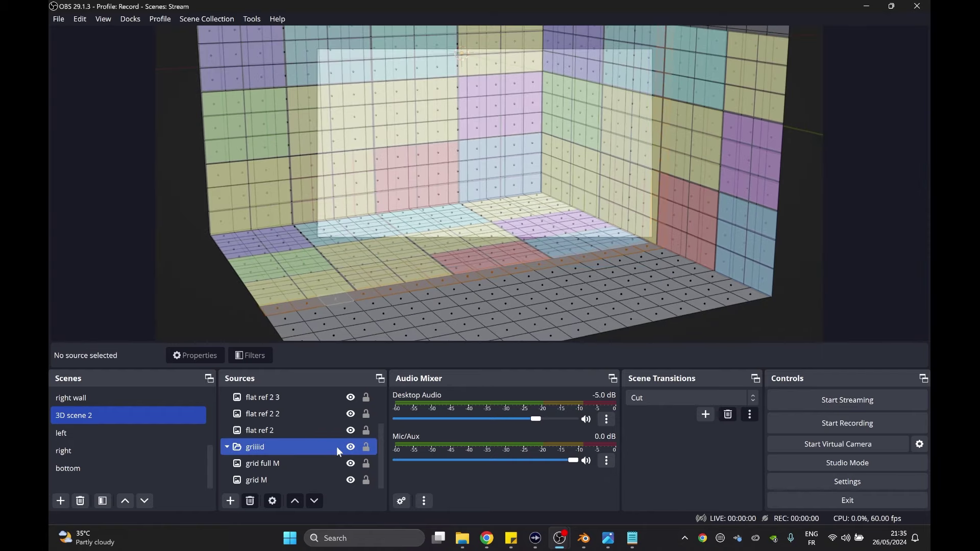
Step: Hide the griiiid grid and check the flat ref 2, 2 2 and 2 3 walls, leaving them visible
click(351, 448)
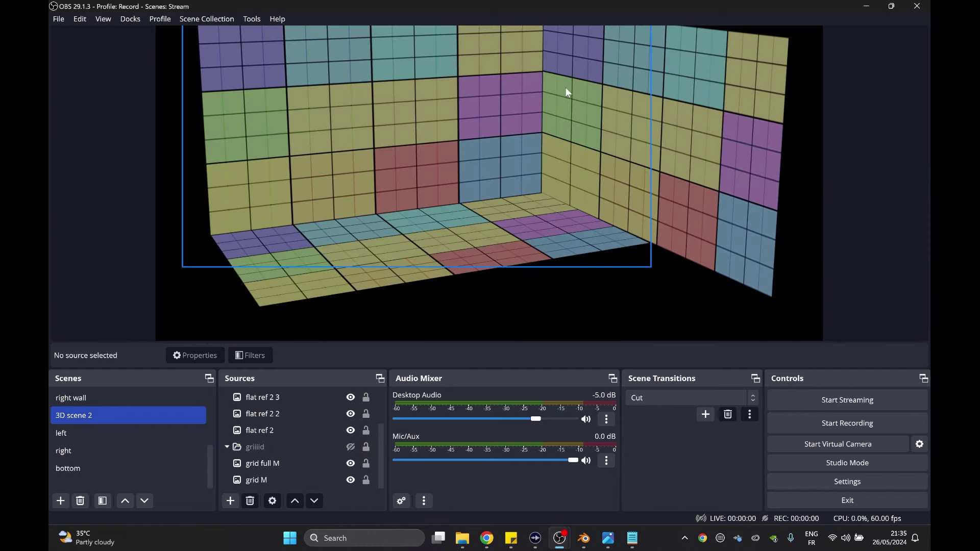
click(291, 432)
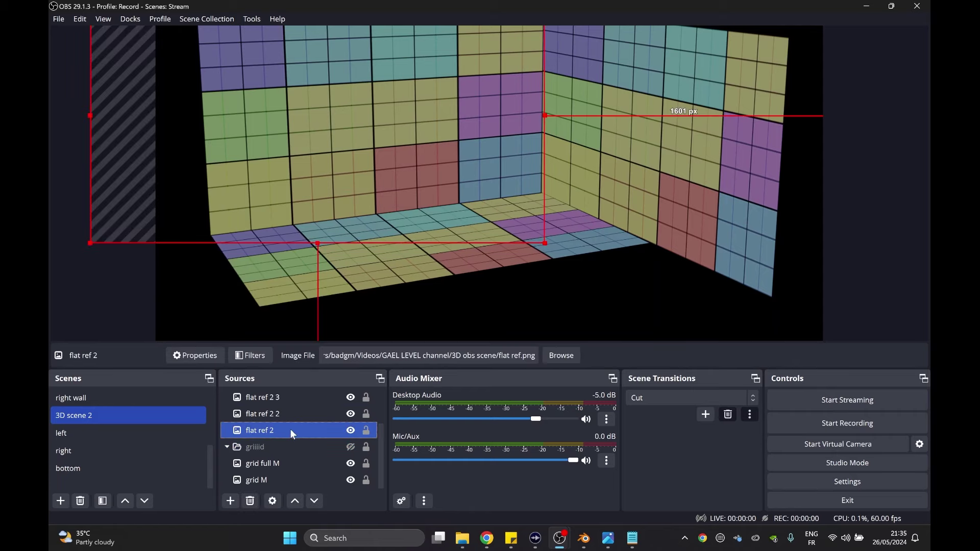
click(272, 409)
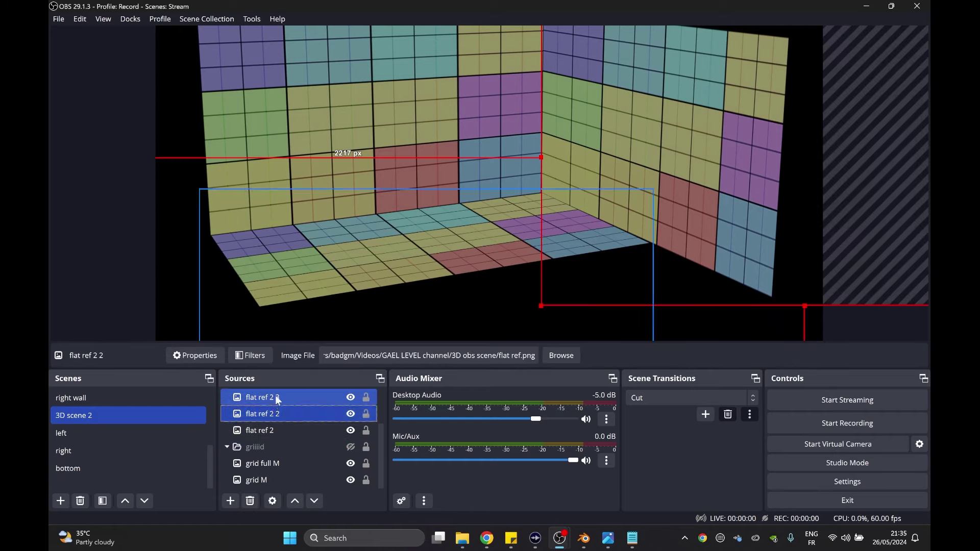
click(278, 399)
click(351, 397)
click(351, 397)
click(352, 414)
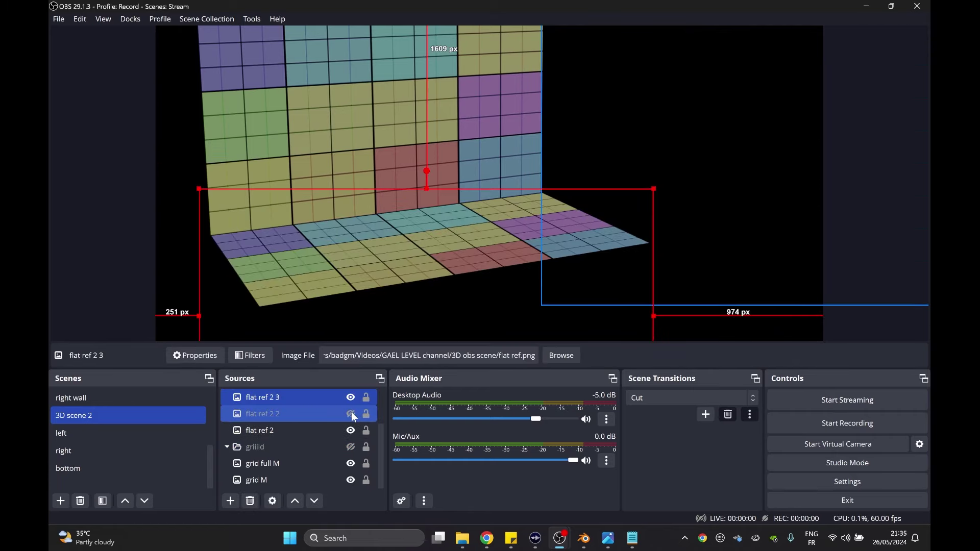
click(351, 414)
click(352, 431)
click(351, 430)
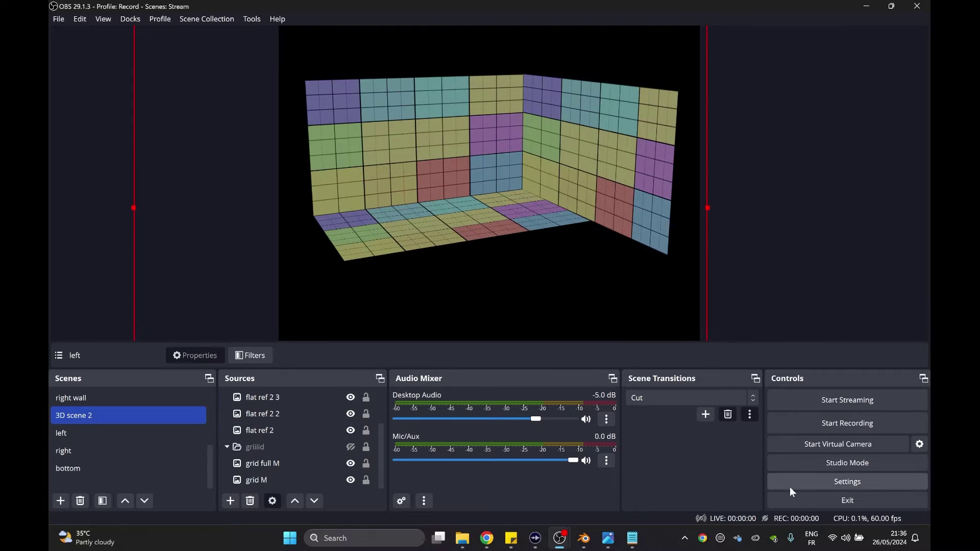
Step: Review the video resolution settings and close them without saving
click(792, 486)
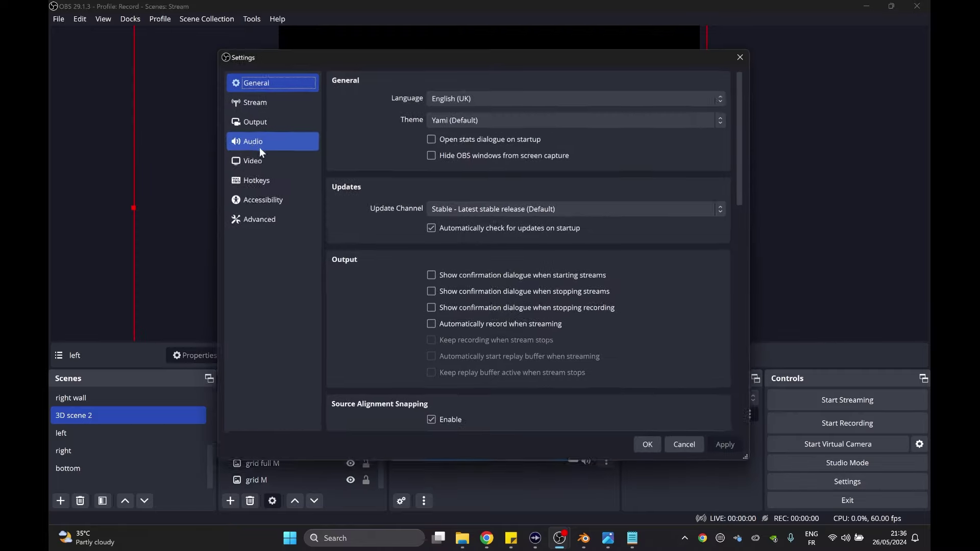
click(237, 159)
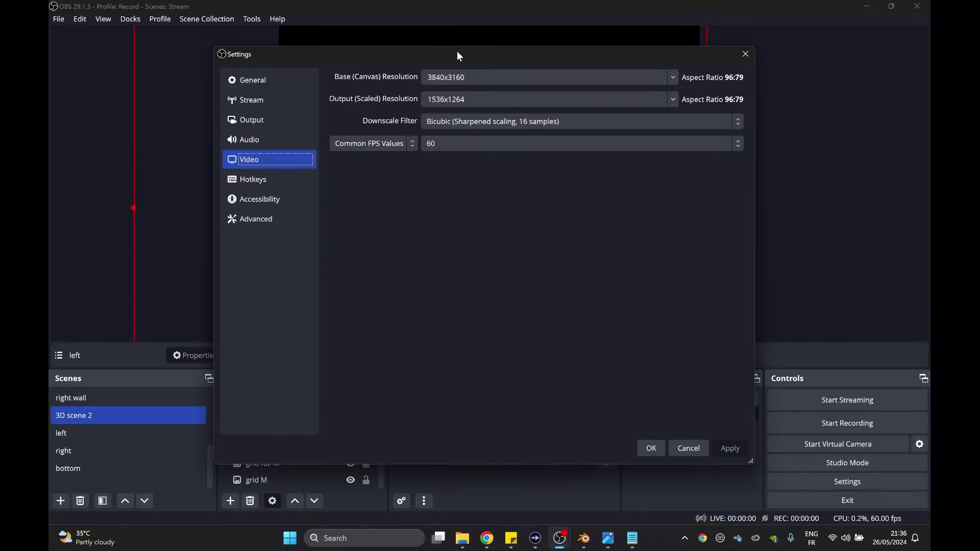
drag(459, 55, 403, 102)
click(633, 495)
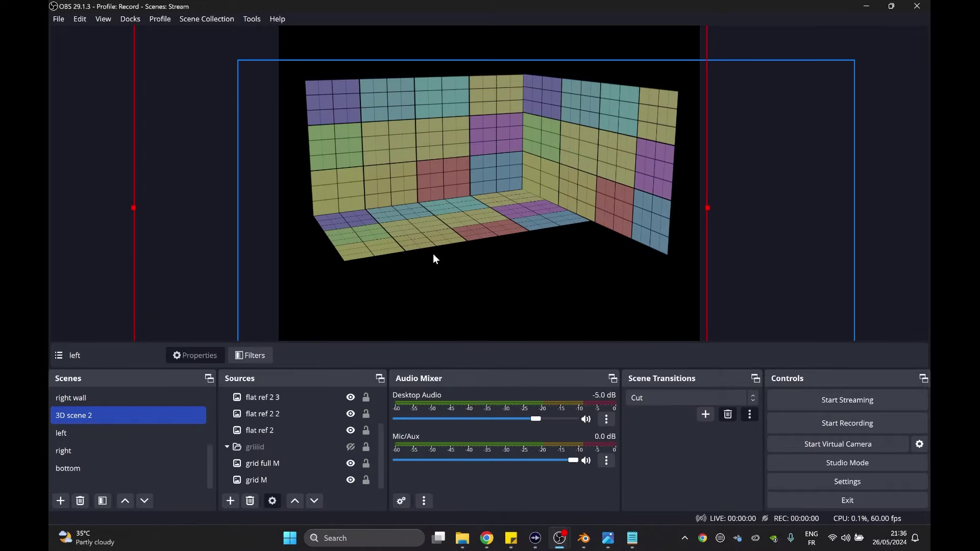
Step: Select the 3d group, then set the base canvas resolution to 1920x1080 and save
scroll(269, 436, up, 1)
click(258, 434)
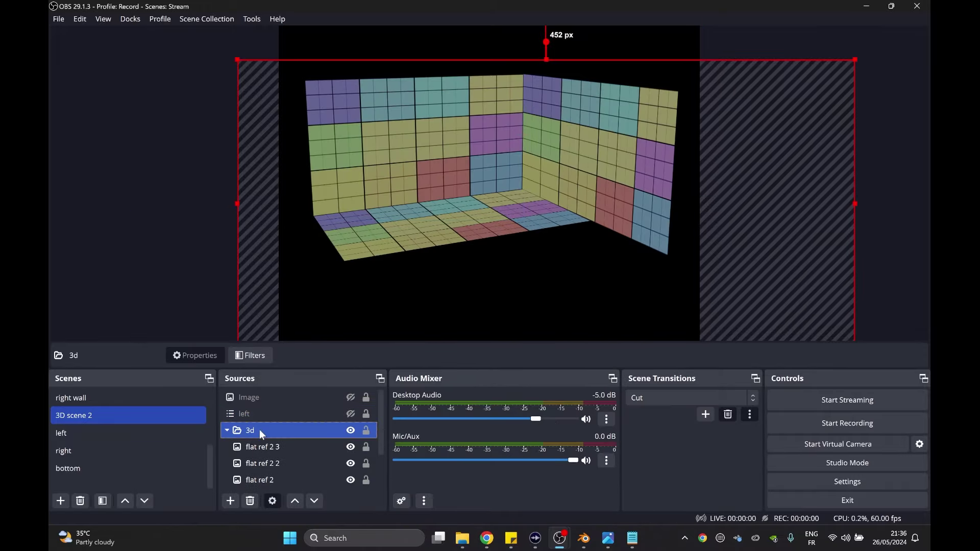
right_click(260, 430)
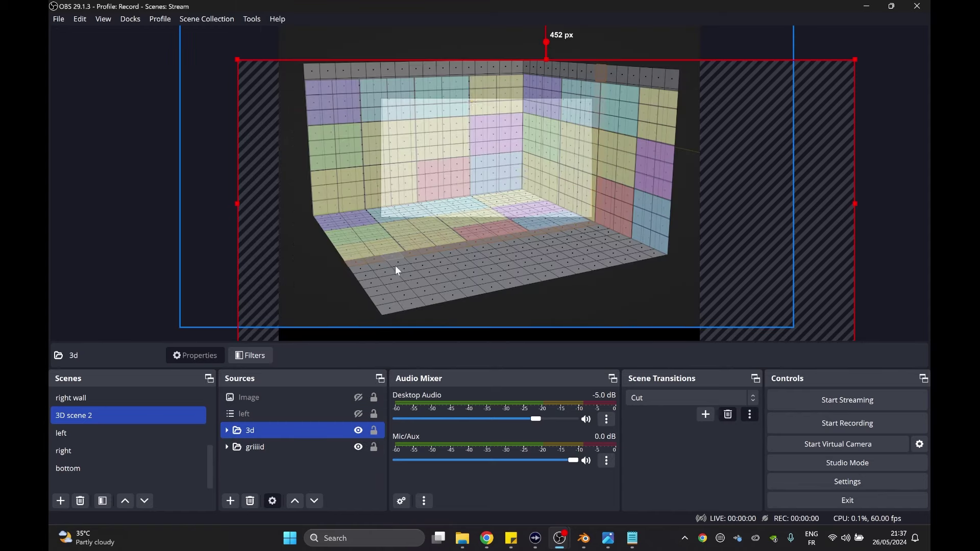
click(810, 482)
click(252, 162)
click(677, 77)
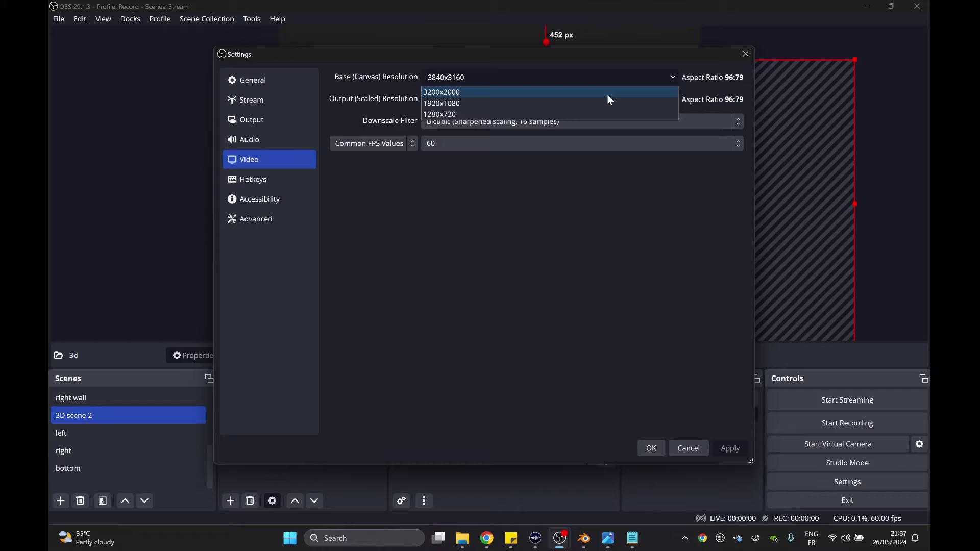
click(550, 103)
click(650, 449)
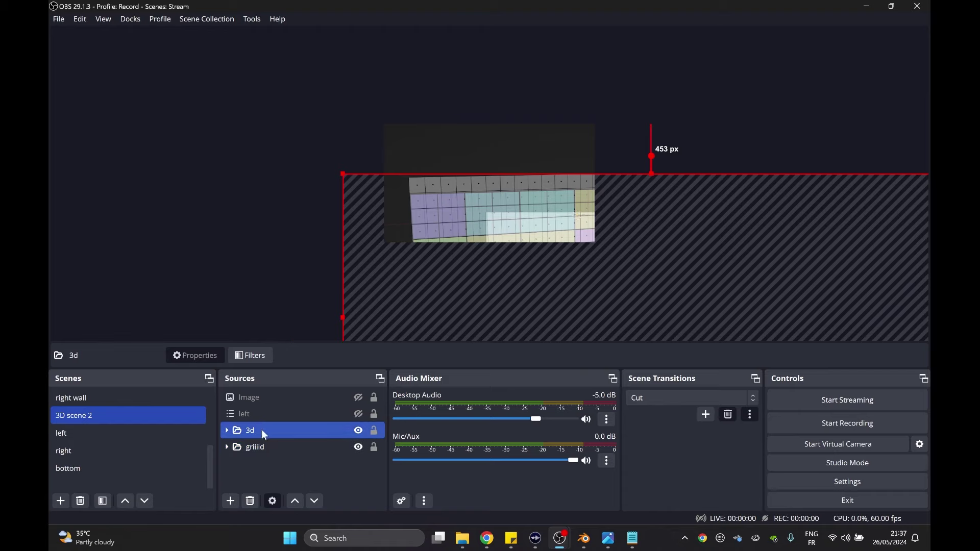
Step: Select griiiid together with 3d and drag both groups up and left, checking Blender for reference
ctrl+click(274, 448)
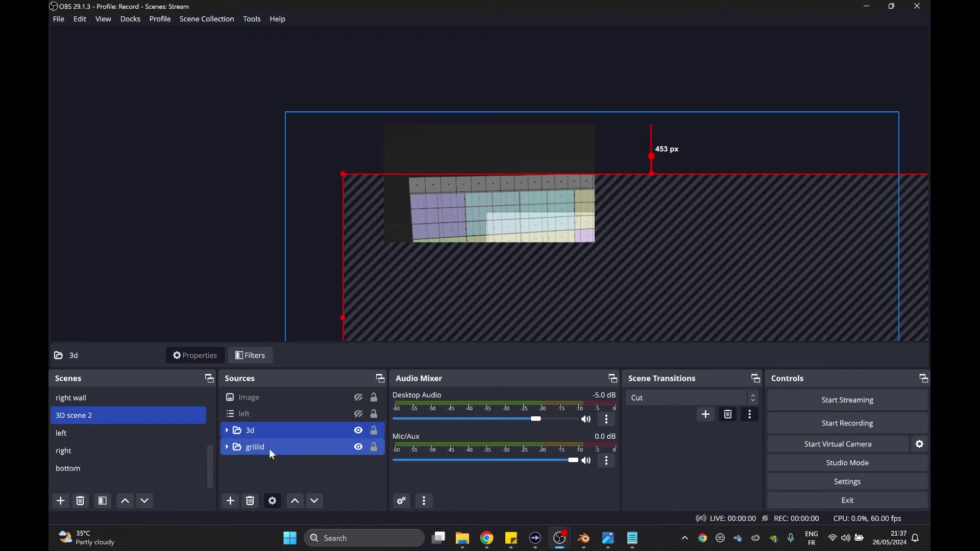
drag(667, 296, 617, 219)
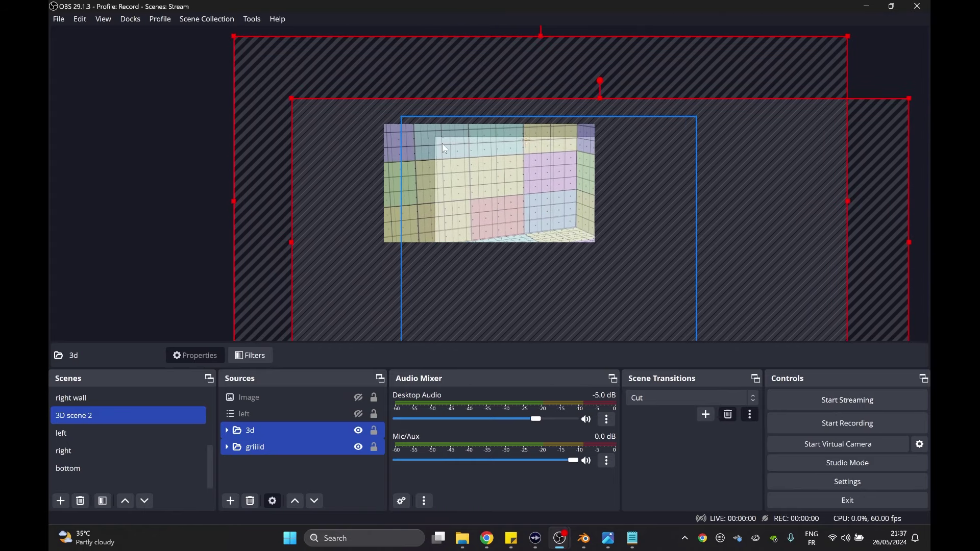
click(585, 542)
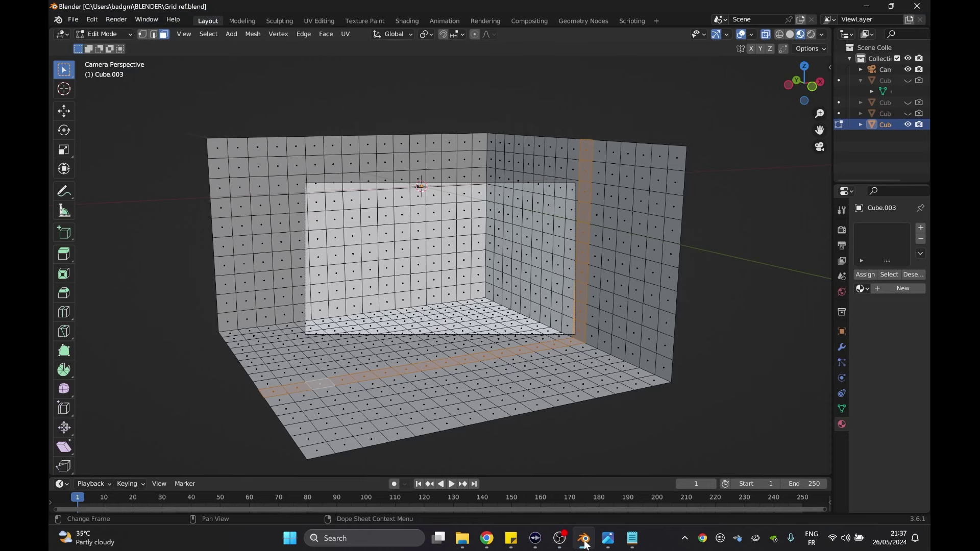
click(585, 545)
drag(663, 302, 613, 290)
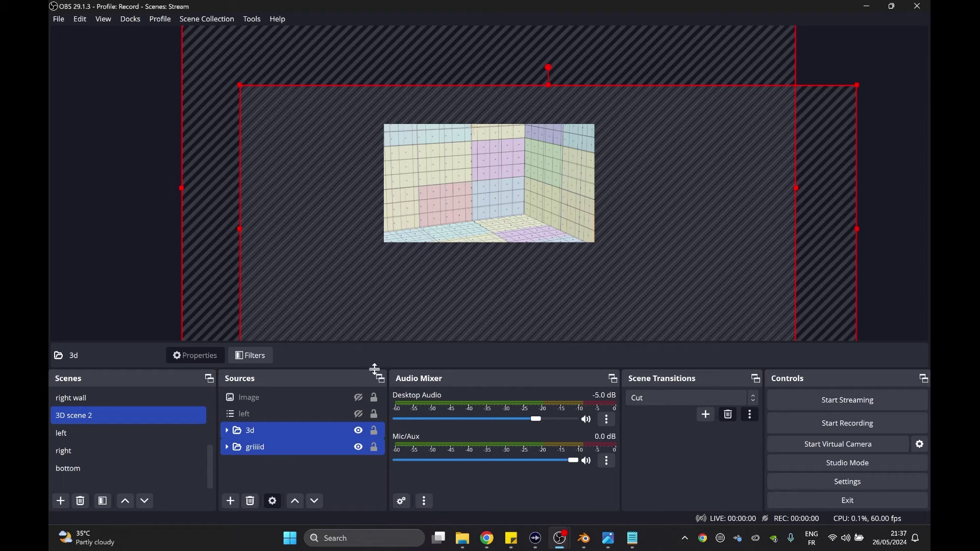
Step: Select only the griiiid group in Sources and hide it
click(357, 449)
click(358, 448)
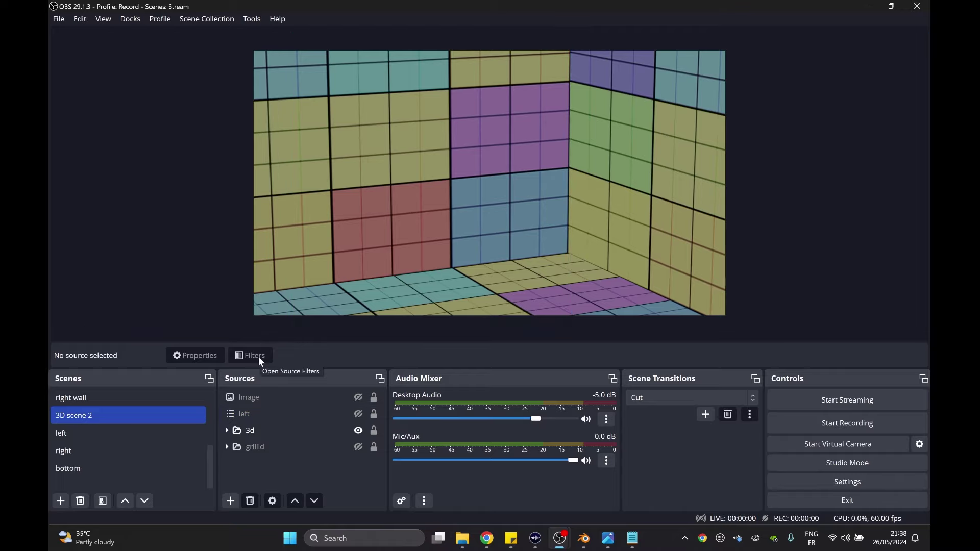
Step: Bring back the character artwork source and hide the griiiid grid overlay
click(355, 432)
click(351, 431)
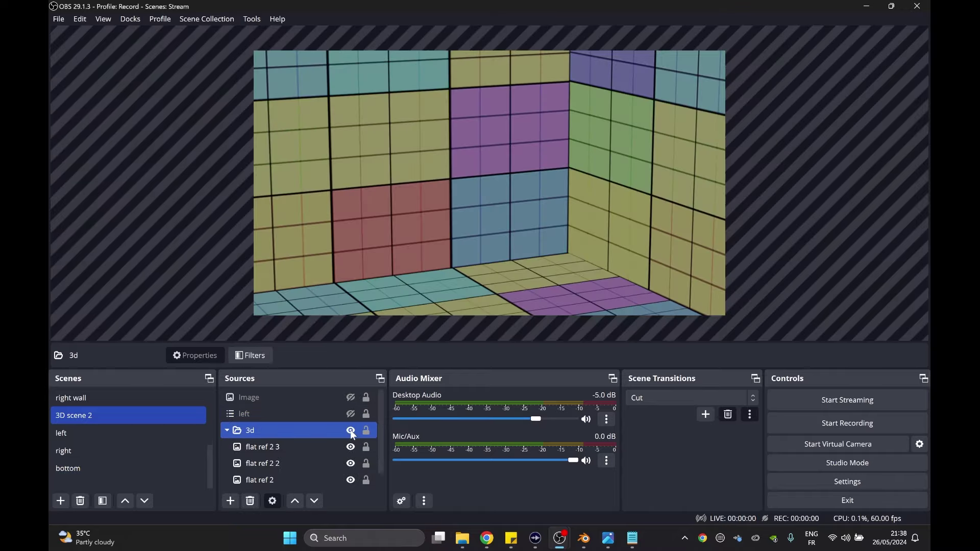
scroll(337, 449, down, 1)
click(334, 471)
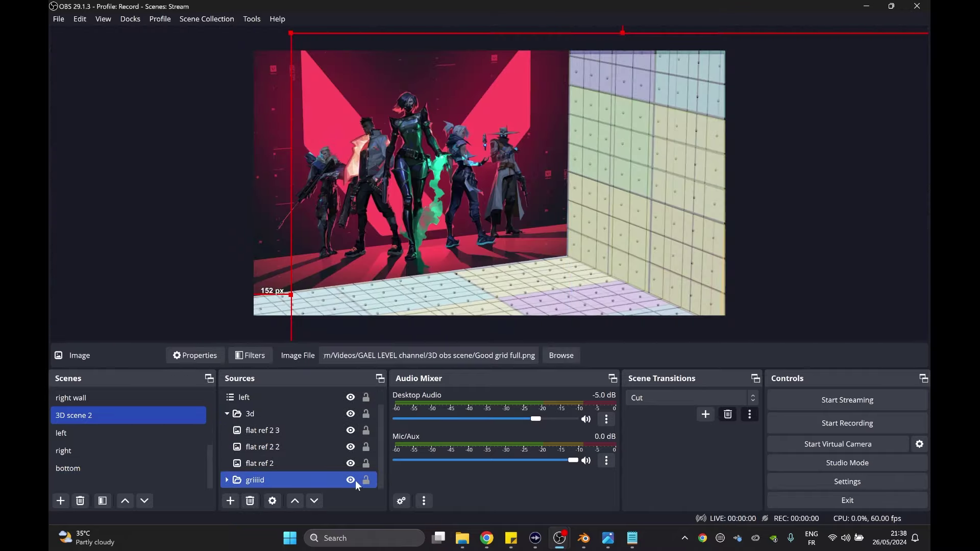
click(351, 480)
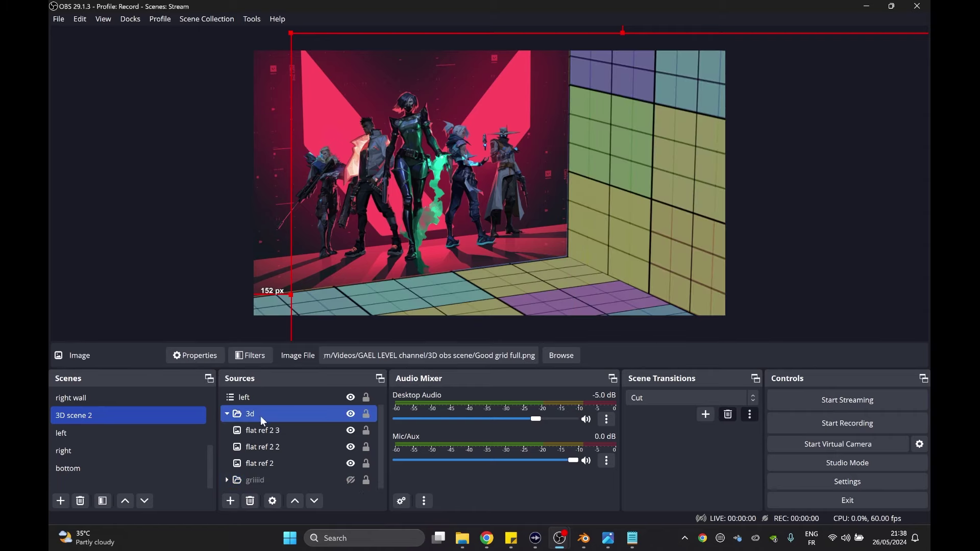
Step: Turn off flat ref 2's Colour Correction filter, keeping its corner filter on after comparing
click(265, 464)
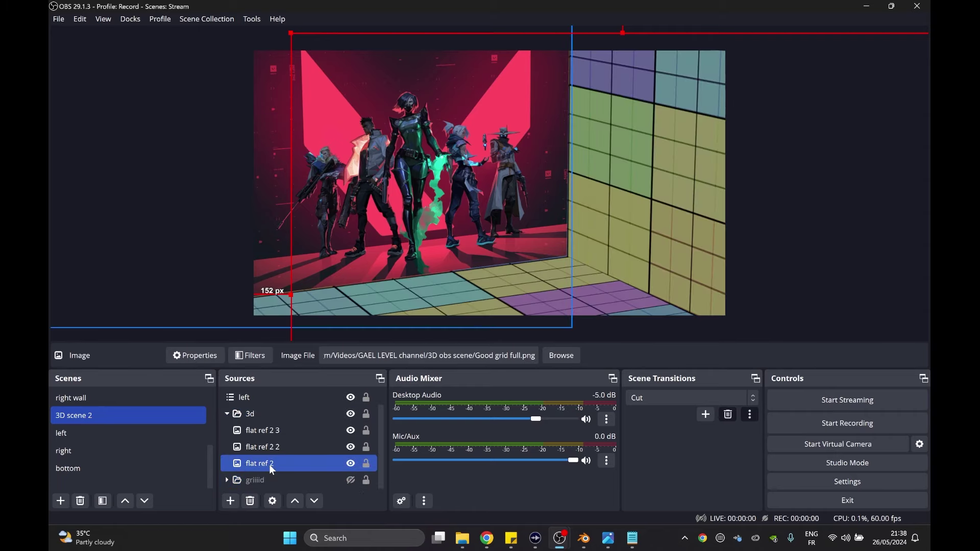
click(268, 465)
click(253, 358)
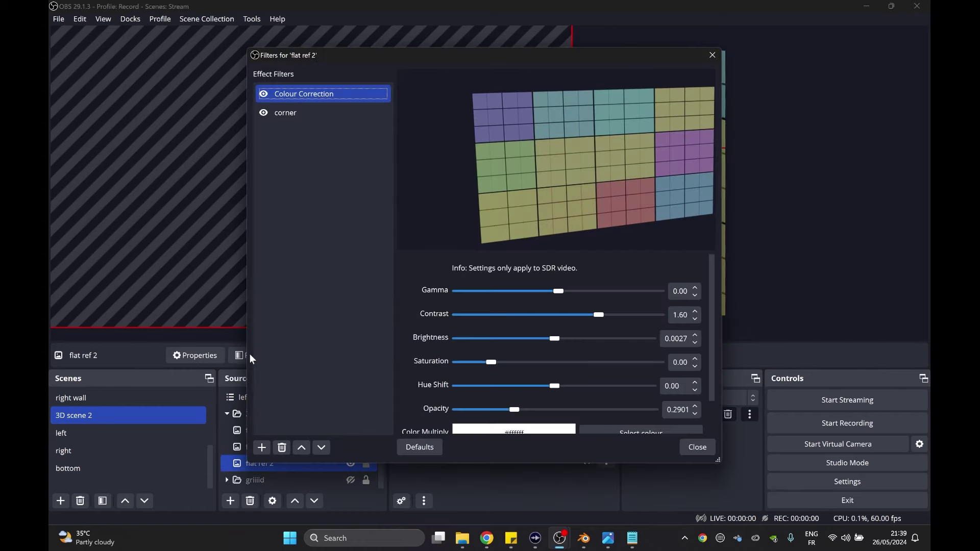
click(263, 94)
click(265, 113)
click(265, 113)
click(265, 113)
click(265, 114)
click(697, 448)
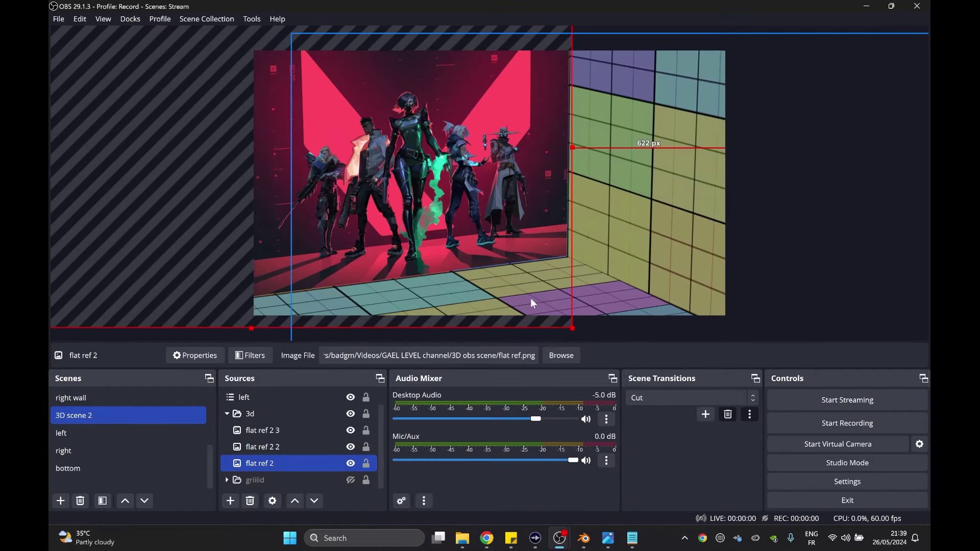
right_click(262, 467)
Step: Copy flat ref 2's transform and create a new Scene 3
mouse_move(355, 268)
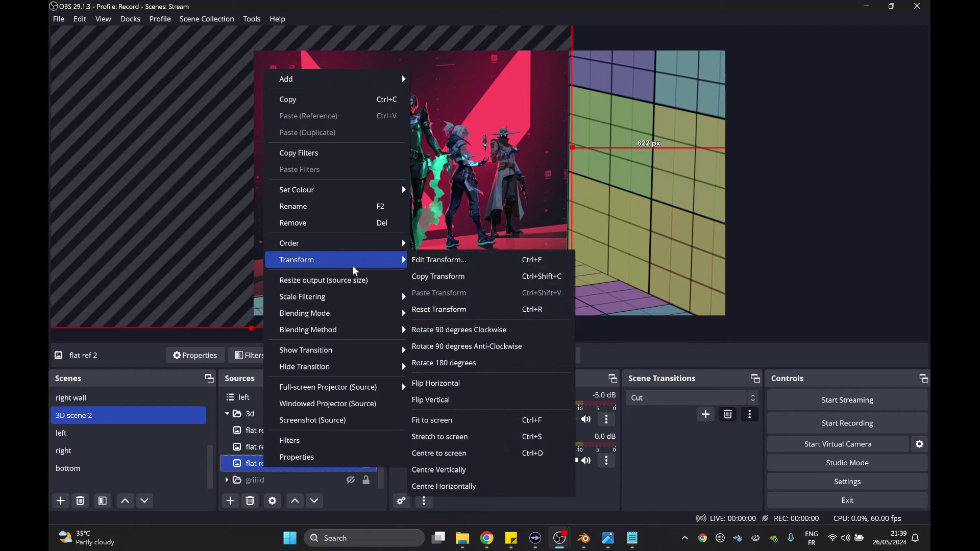
click(476, 279)
click(61, 501)
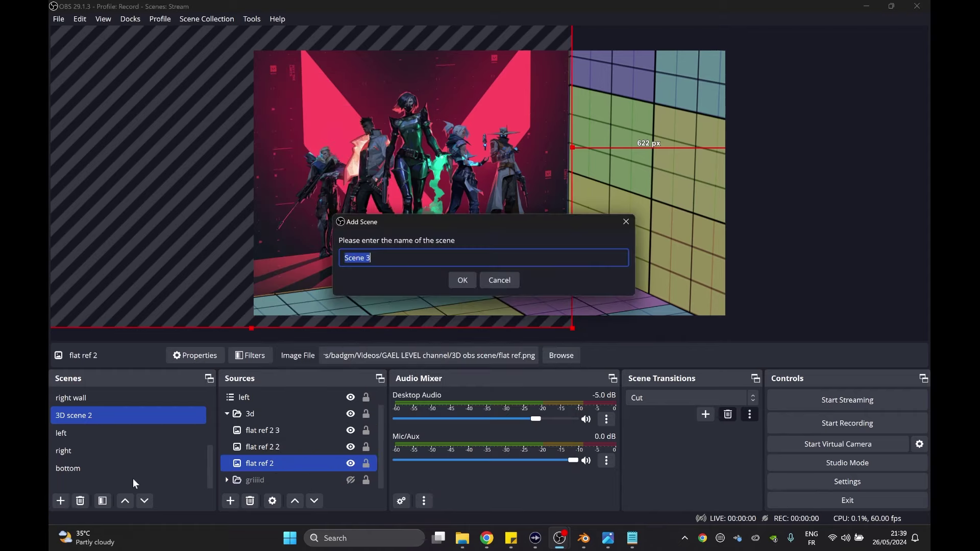
click(460, 277)
Step: Add Image 2 with the Spiderman space image to Scene 3, then hide the character artwork in 3D scene 2
click(228, 506)
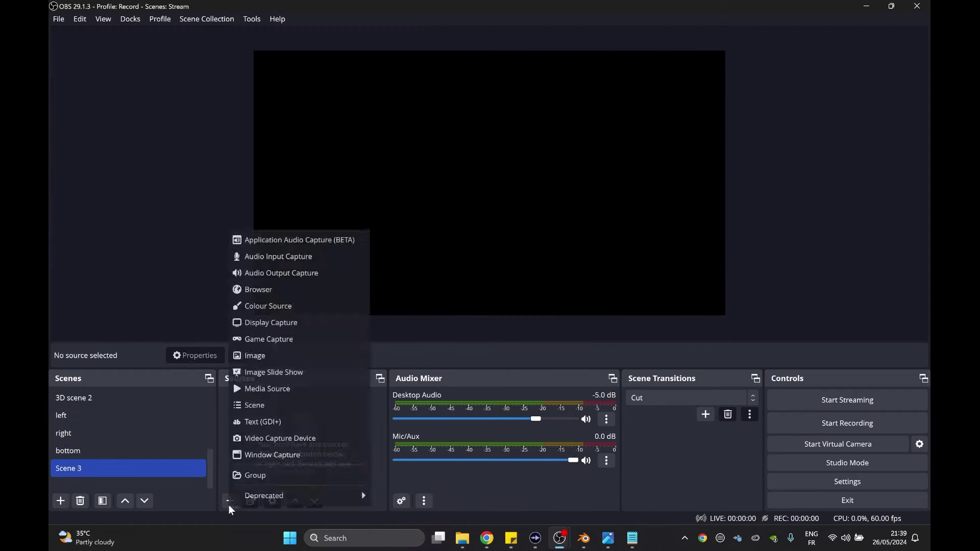
click(265, 352)
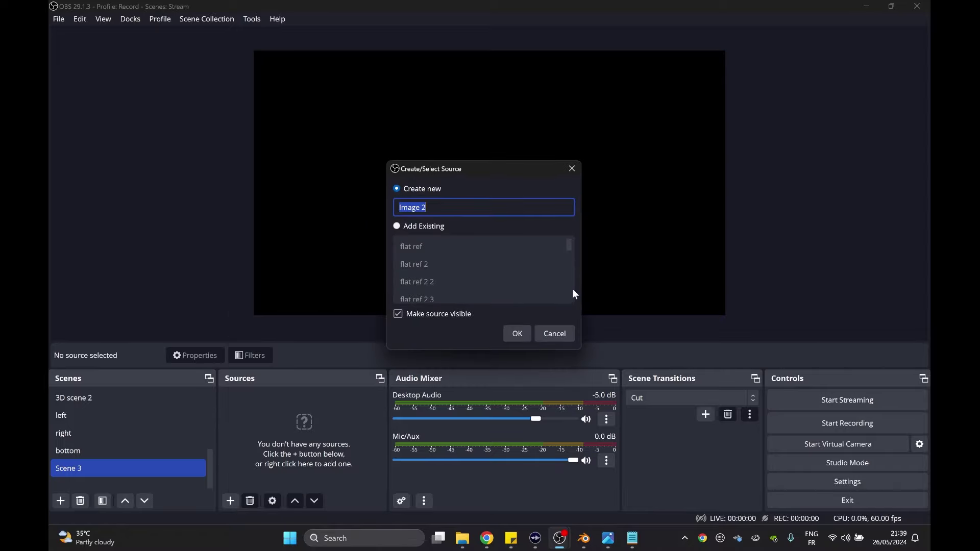
click(517, 335)
click(633, 269)
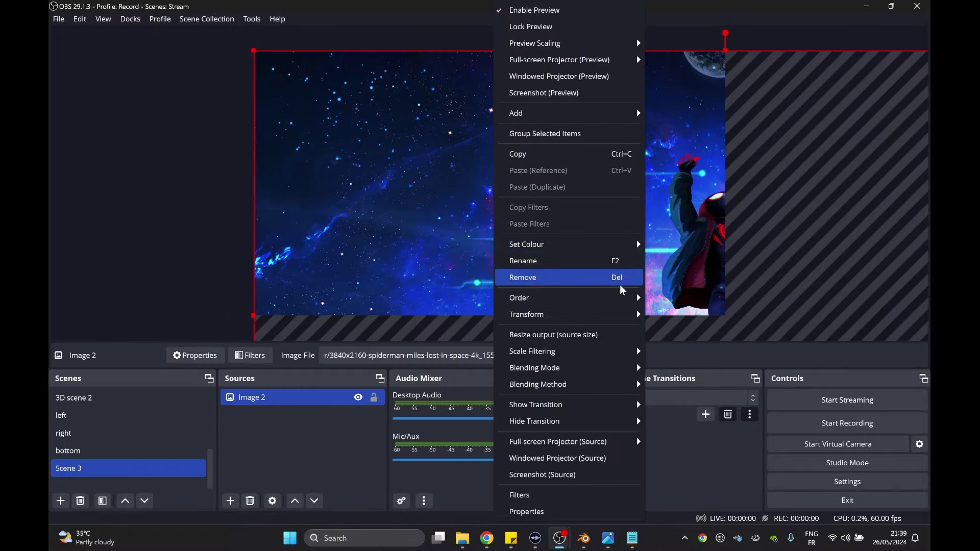
click(636, 240)
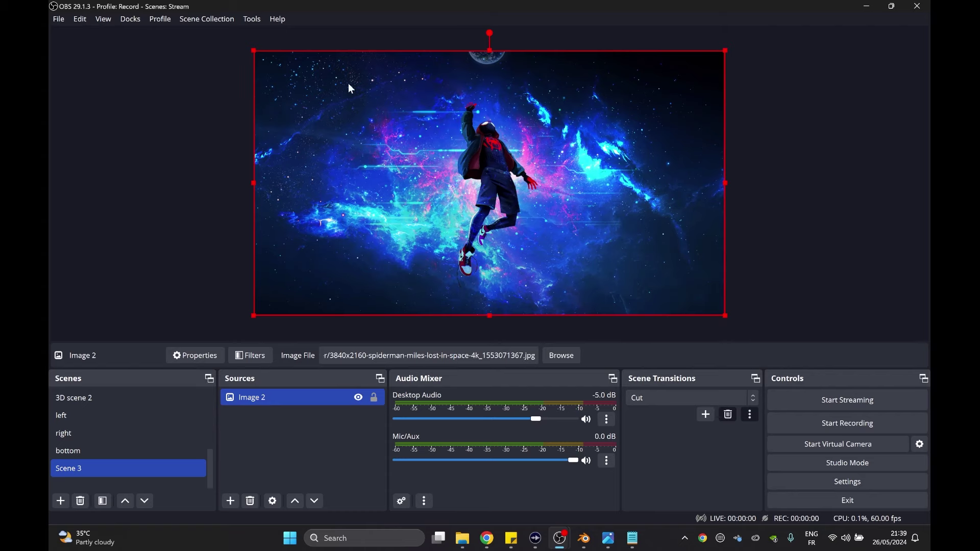
click(186, 106)
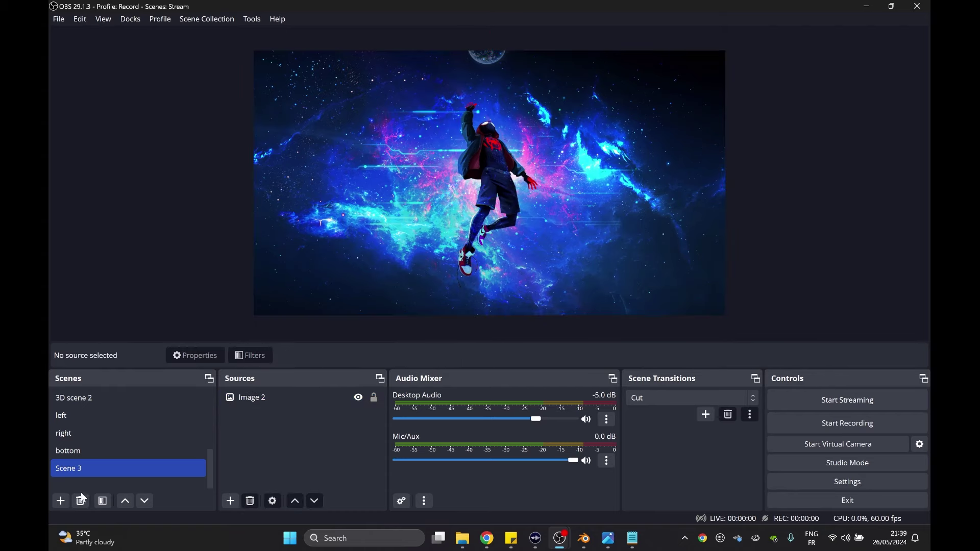
click(77, 398)
click(352, 415)
Step: Add the existing Scene 3 as a source in 3D scene 2
click(231, 501)
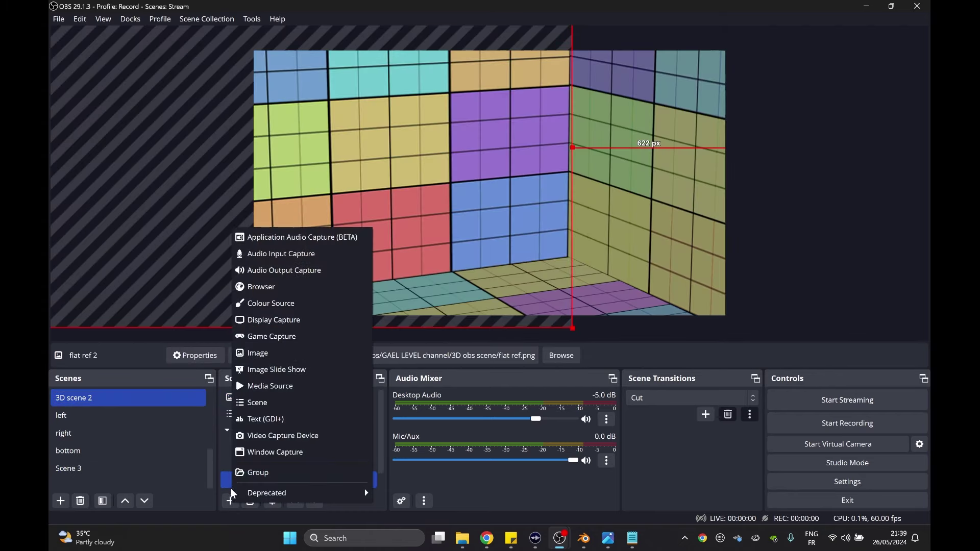
click(263, 402)
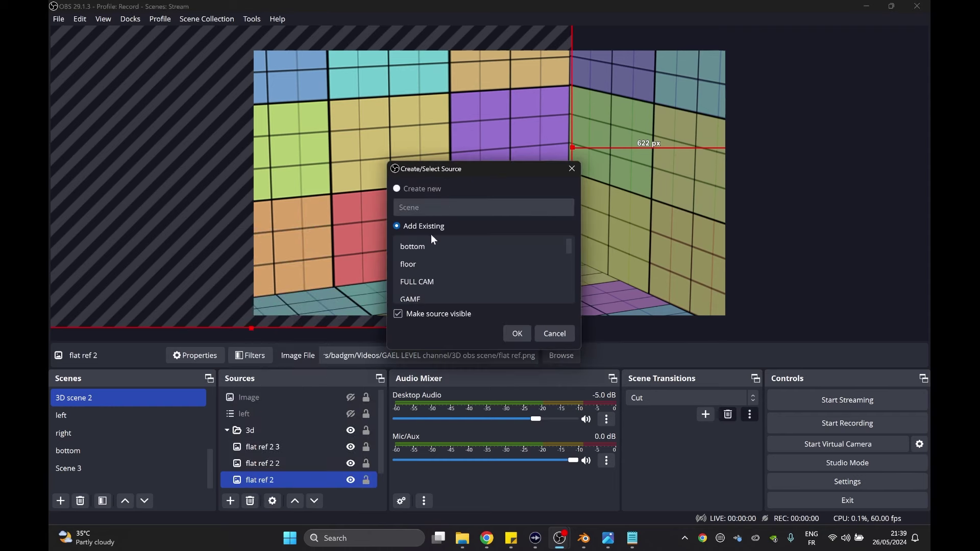
scroll(433, 255, down, 3)
click(453, 283)
click(517, 333)
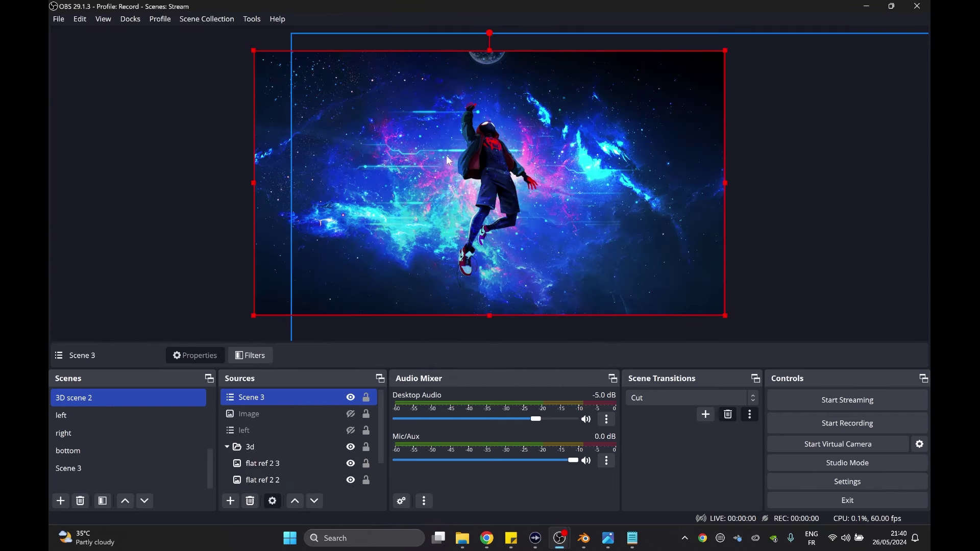
Step: Hide the Scene 3 layer to reveal the grid reference
scroll(286, 467, down, 2)
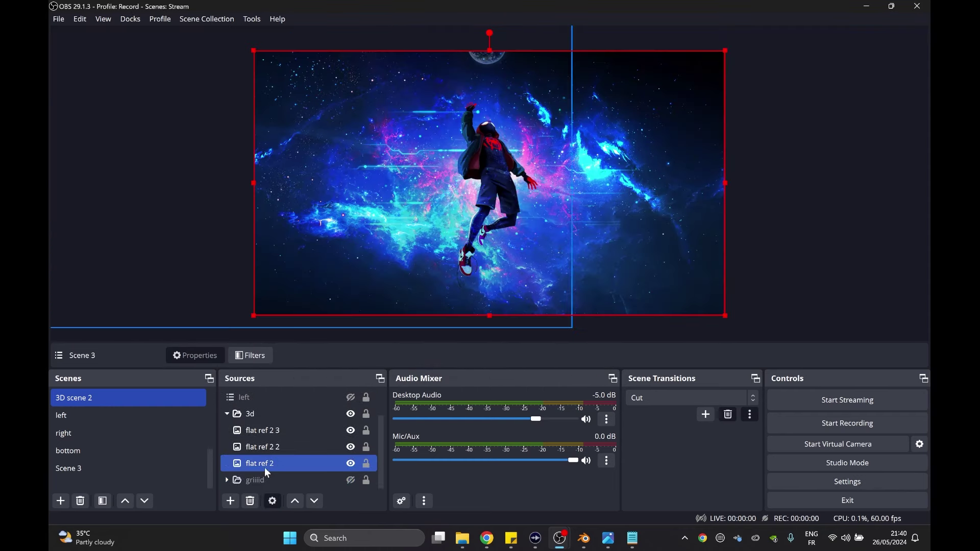
click(265, 467)
scroll(265, 467, up, 2)
click(350, 397)
click(351, 397)
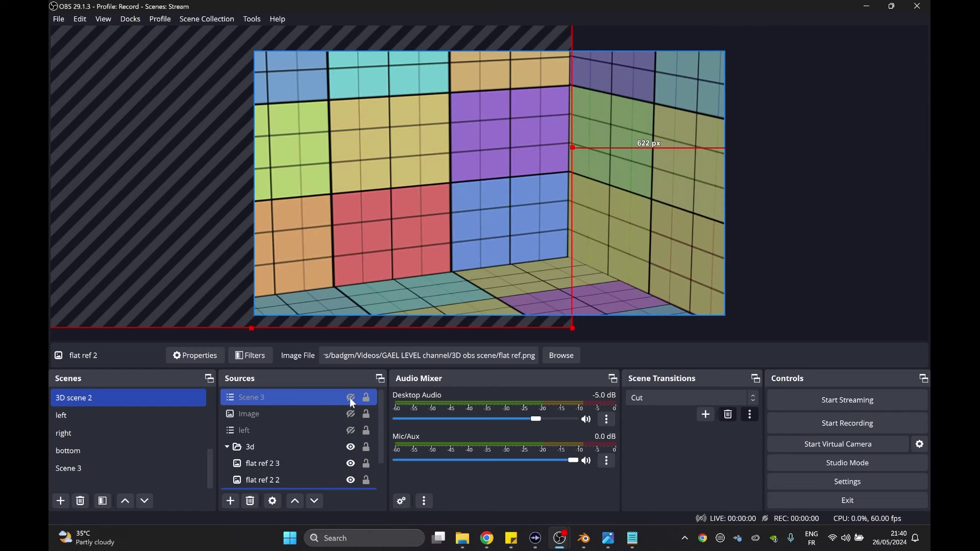
Step: Copy flat ref 2's transform and paste it onto the re-shown Scene 3 layer
scroll(286, 449, down, 2)
click(256, 465)
right_click(256, 464)
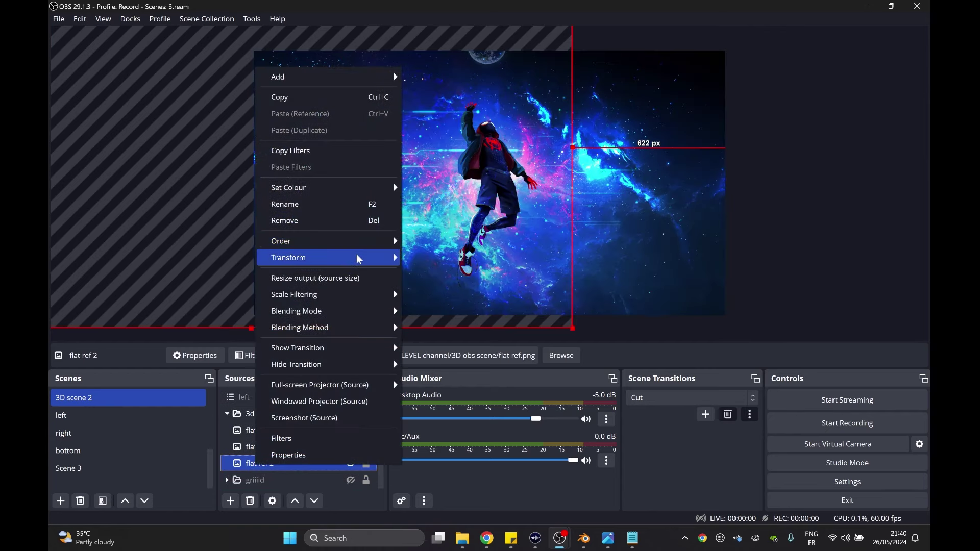
mouse_move(378, 257)
click(455, 273)
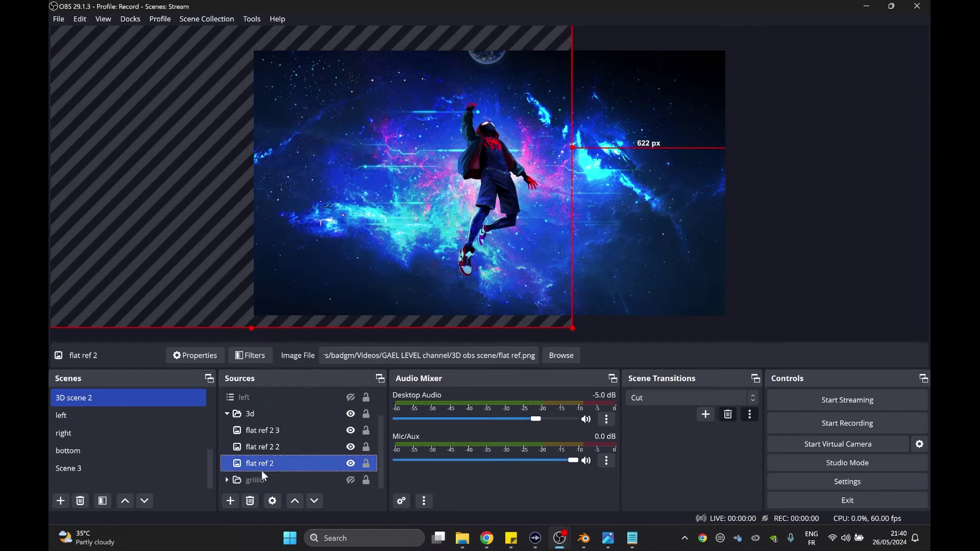
scroll(261, 471, up, 2)
click(350, 398)
click(260, 401)
right_click(261, 397)
mouse_move(327, 214)
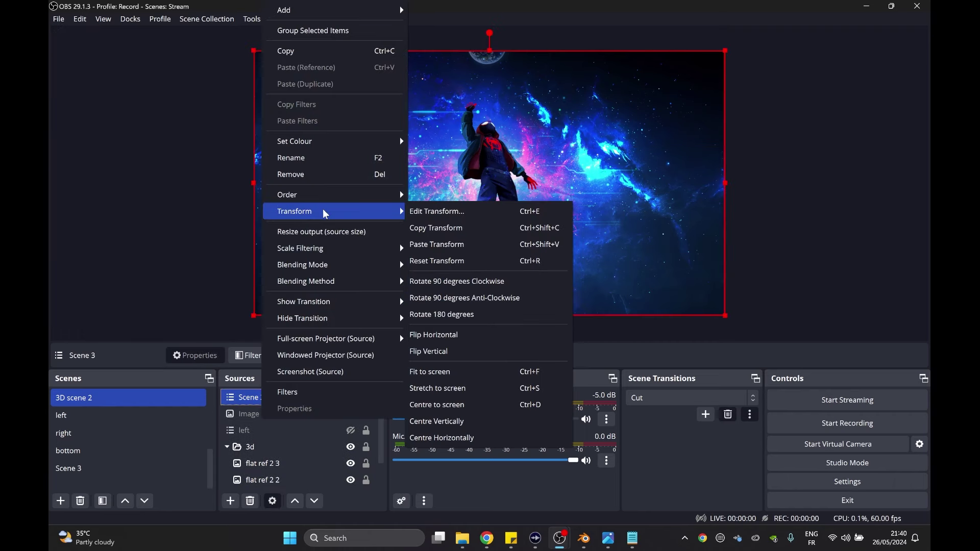
click(462, 246)
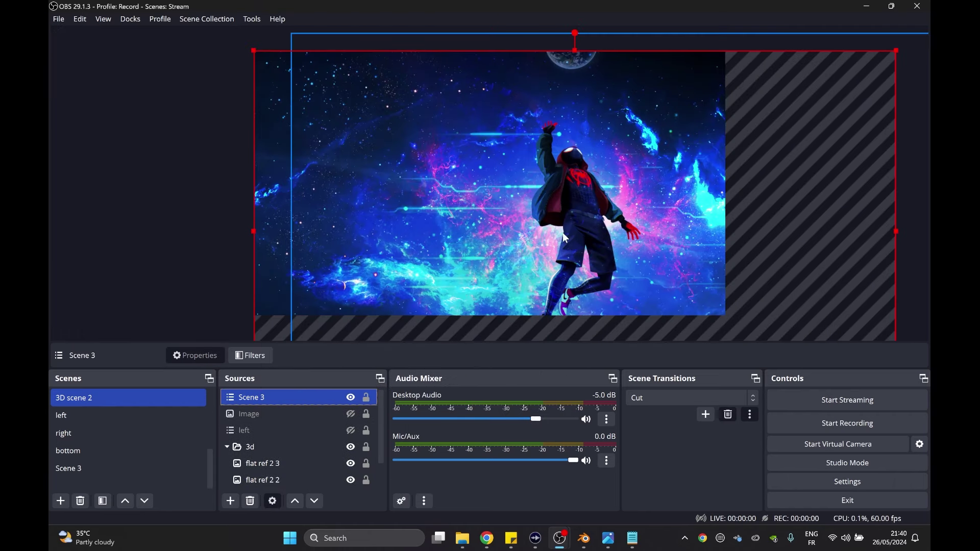
Step: Paste flat ref 2's perspective filter onto Scene 3 and drag it left onto the back wall
scroll(262, 459, down, 2)
click(261, 464)
right_click(260, 462)
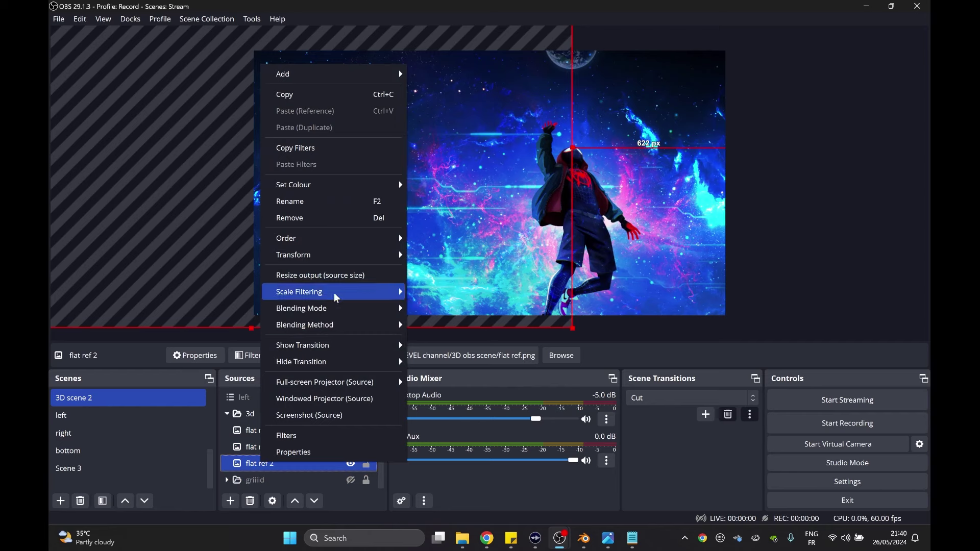
click(315, 149)
scroll(255, 434, up, 2)
click(245, 398)
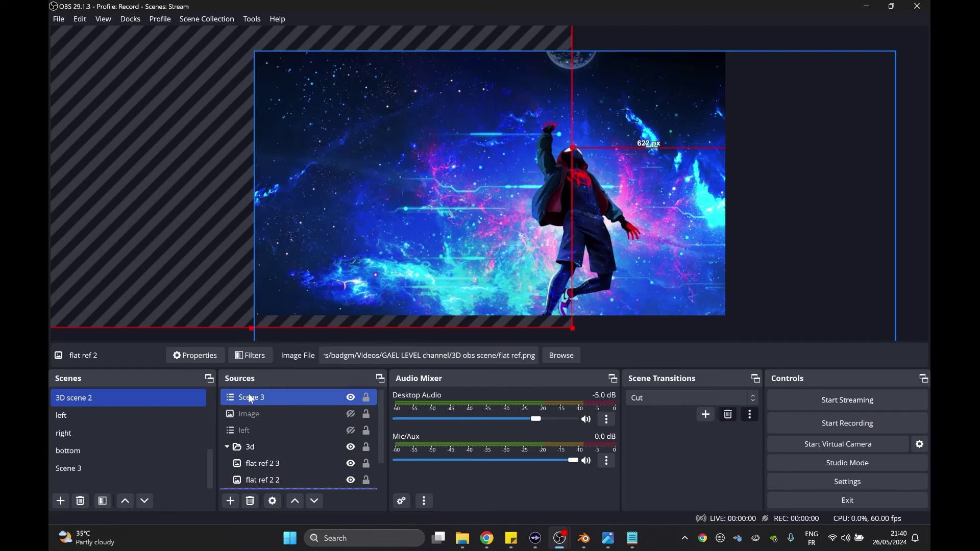
right_click(250, 398)
click(307, 122)
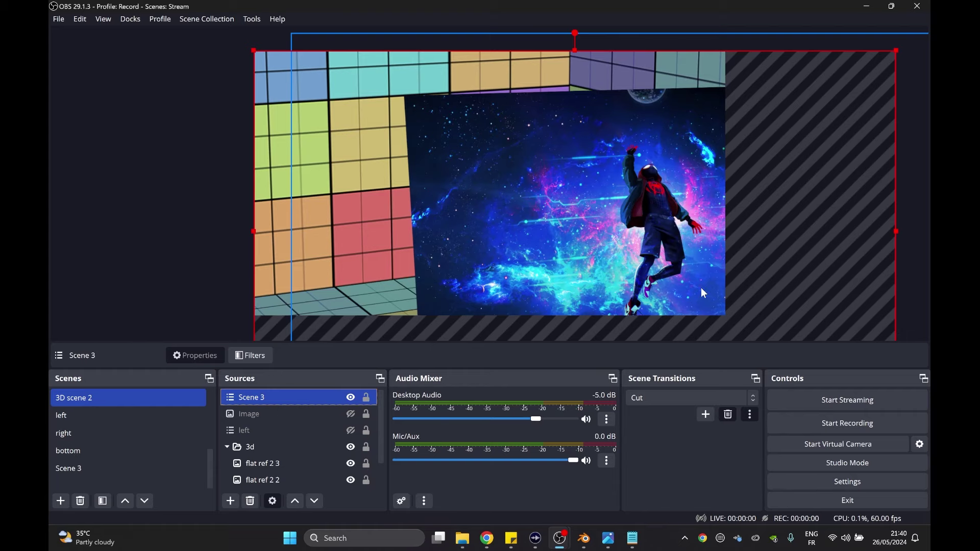
drag(702, 289, 378, 205)
Step: Nudge Image 2 within Scene 3, then hide the Scene 3 layer in 3D scene 2
click(80, 470)
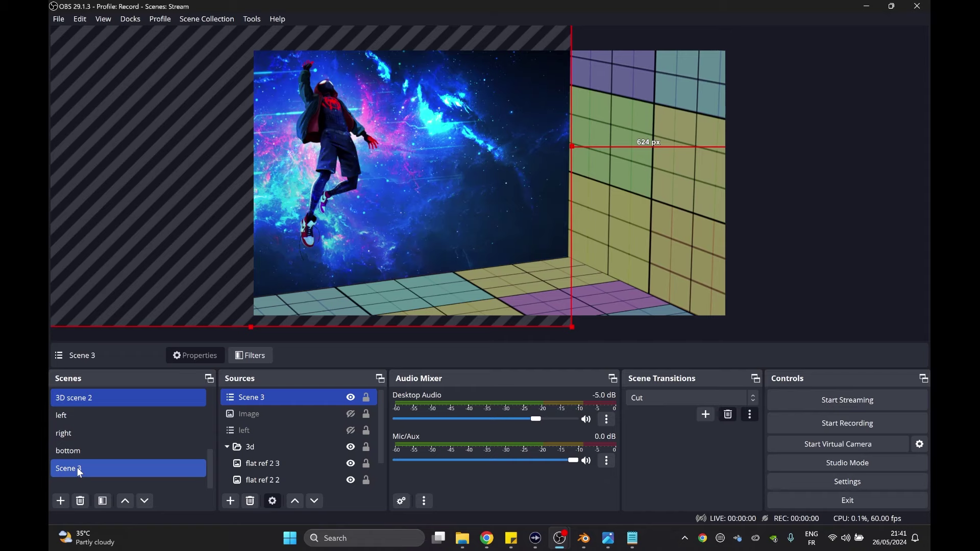
click(79, 471)
click(542, 211)
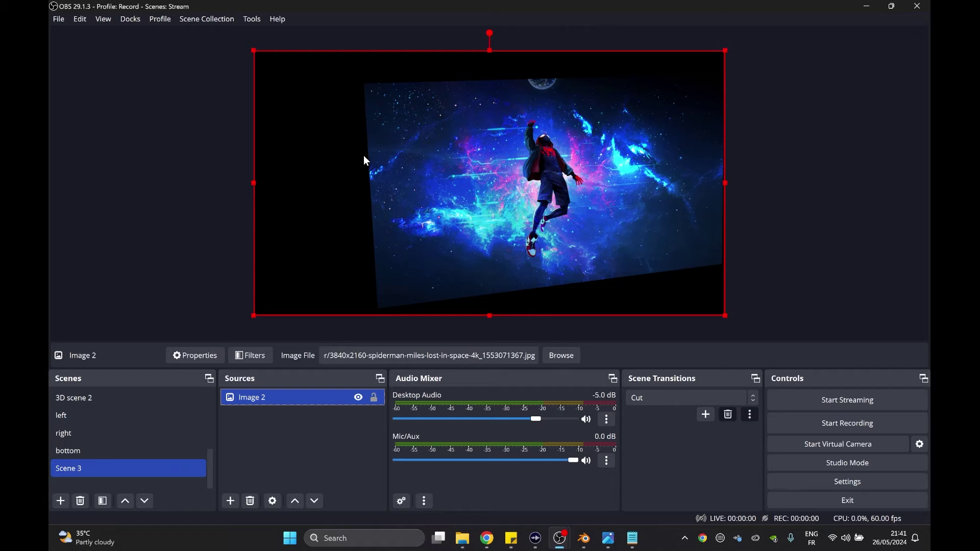
mouse_move(363, 156)
mouse_down()
mouse_move(667, 153)
mouse_move(501, 155)
mouse_move(483, 175)
mouse_move(494, 165)
mouse_move(367, 156)
mouse_up()
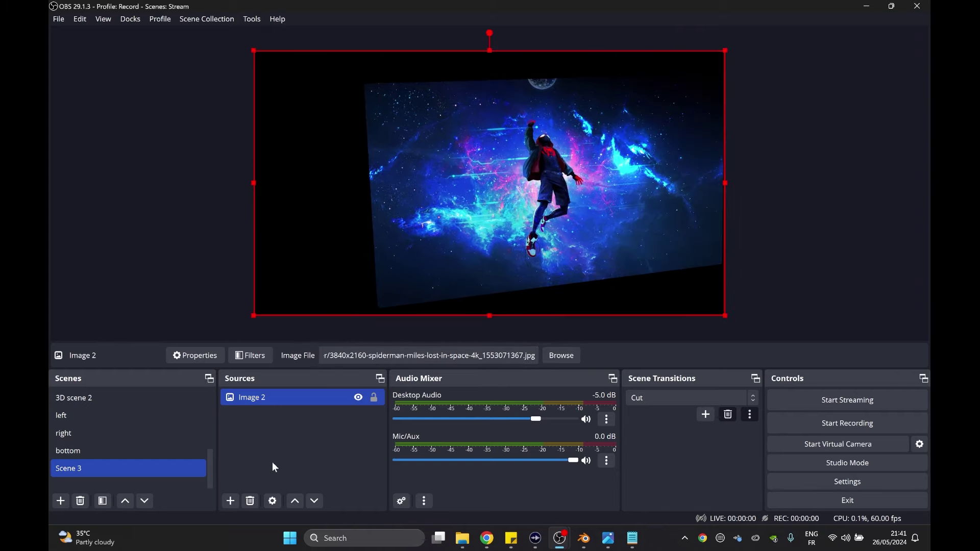
click(271, 443)
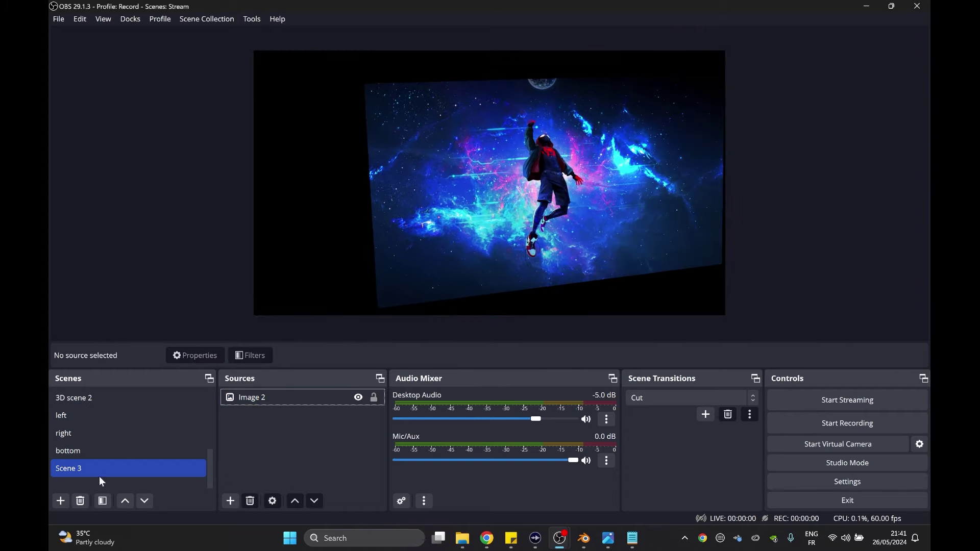
click(102, 398)
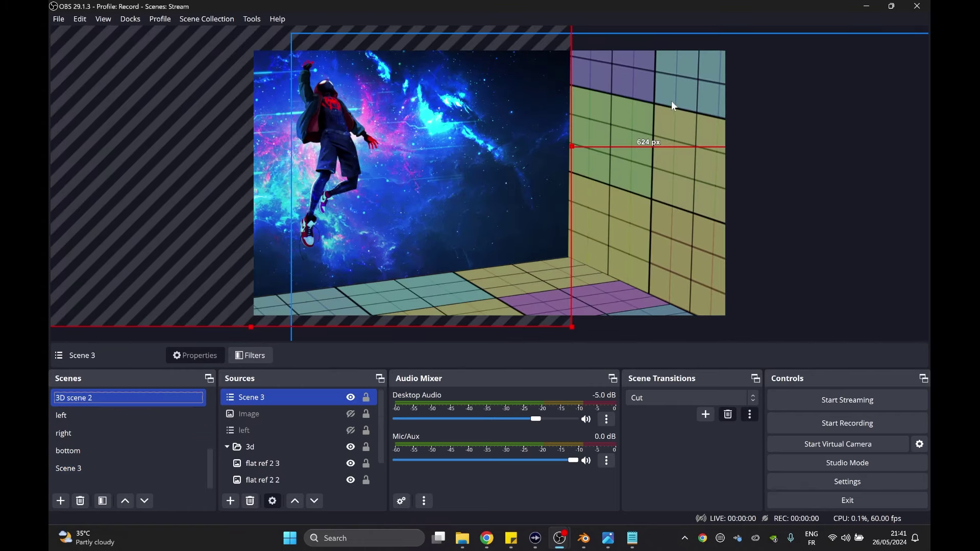
click(350, 398)
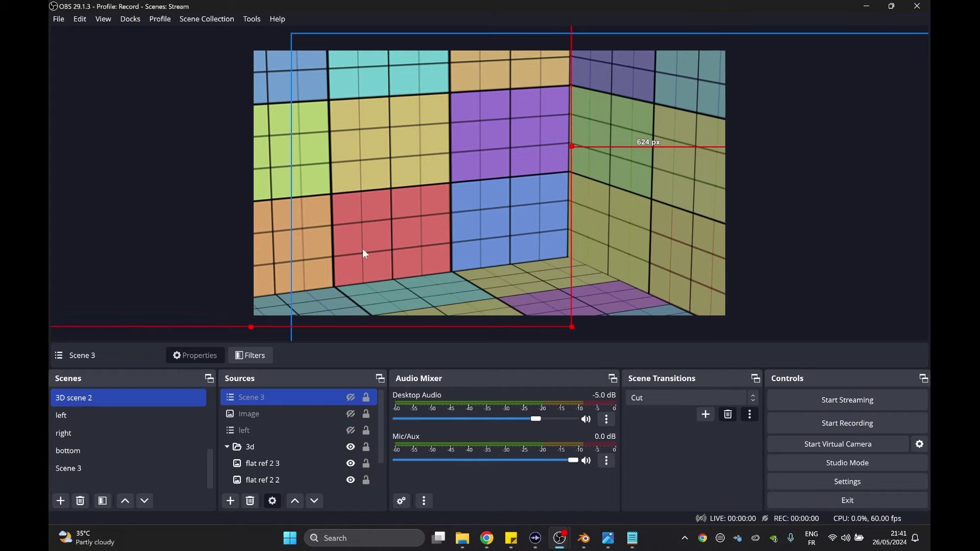
Step: In Scene 3, add the existing flat ref image and stack Image 2 above it
key(End)
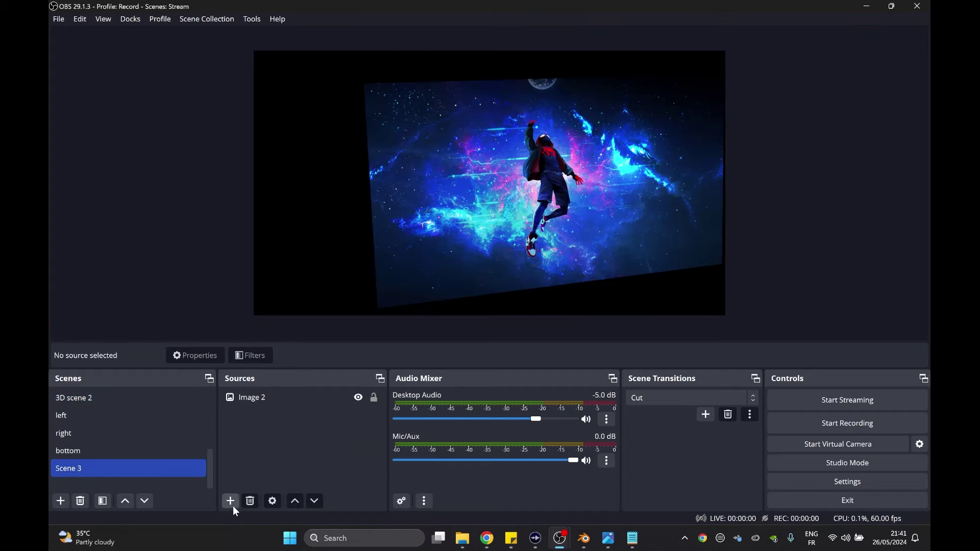
click(231, 502)
click(262, 357)
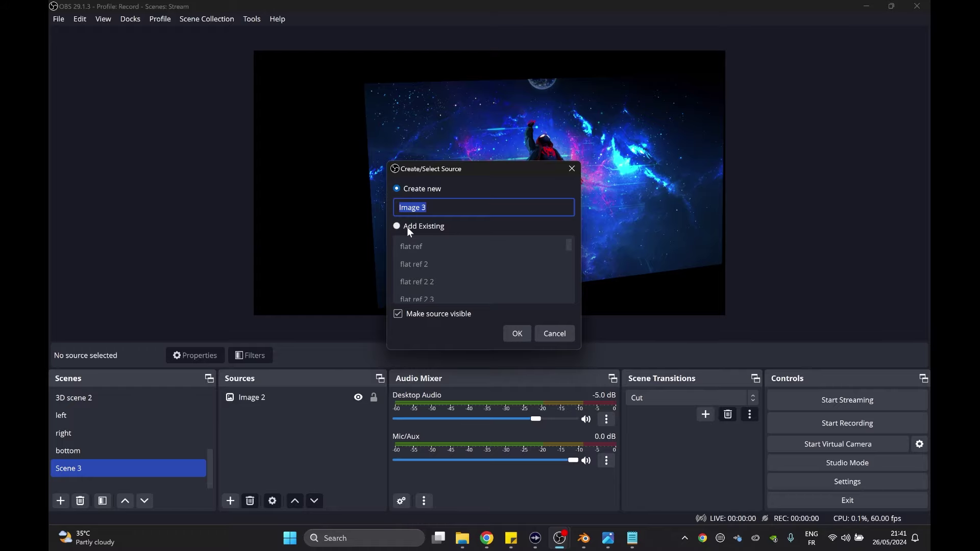
double_click(510, 264)
drag(249, 414, 246, 392)
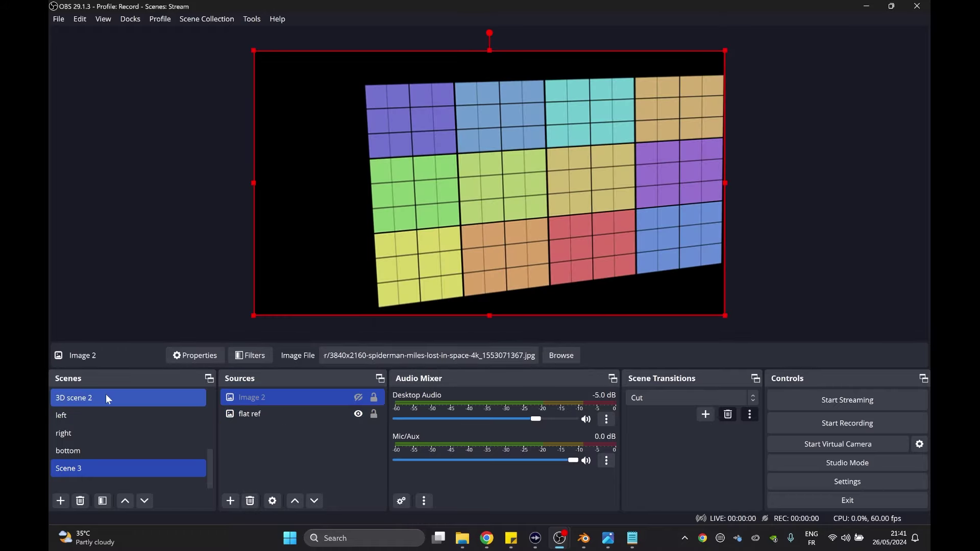
Step: Shift Image 2 right to match the grid and re-show Scene 3 in 3D scene 2
double_click(104, 398)
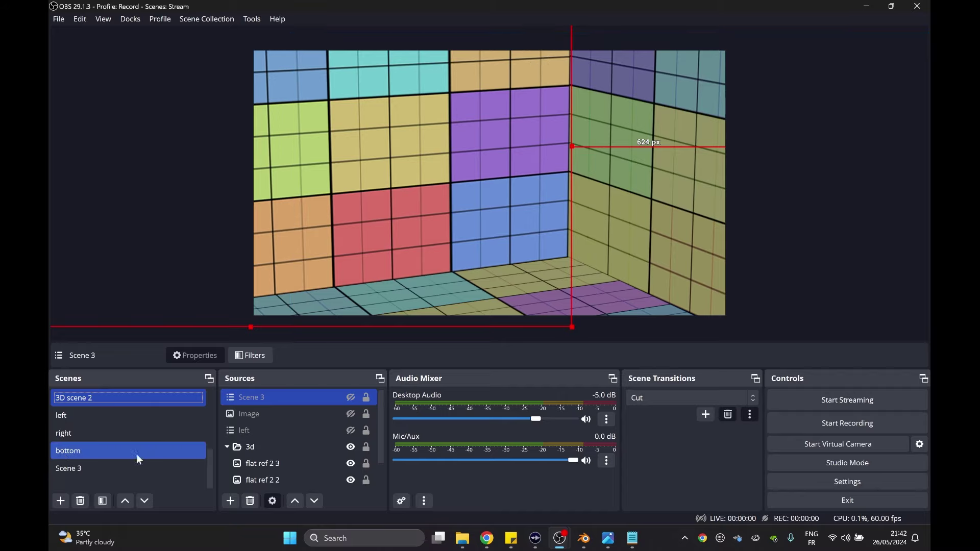
click(66, 468)
drag(454, 200, 514, 192)
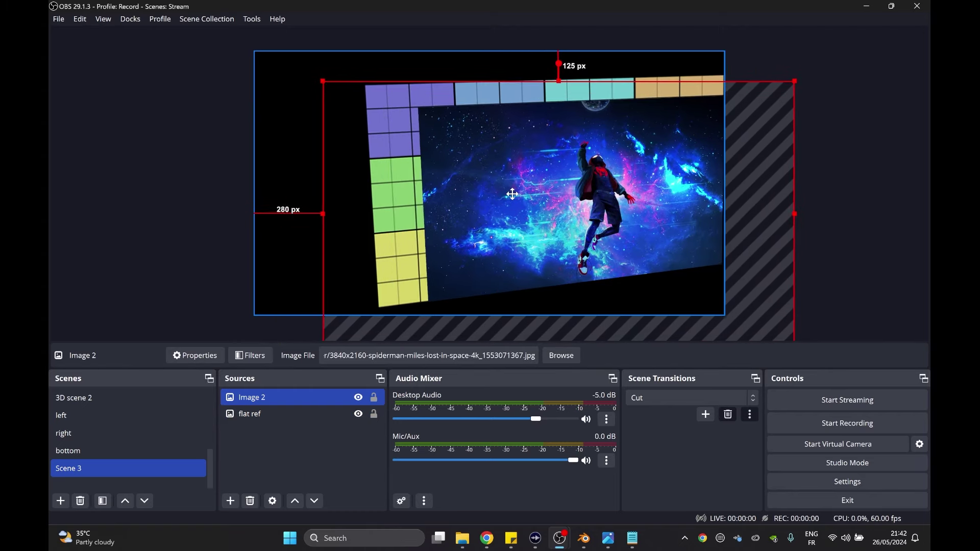
click(74, 398)
click(351, 398)
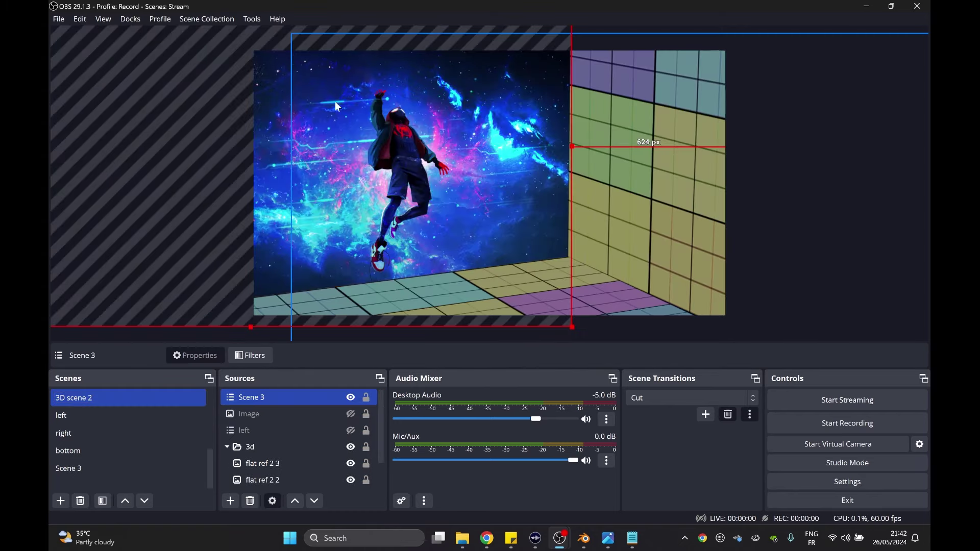
click(822, 90)
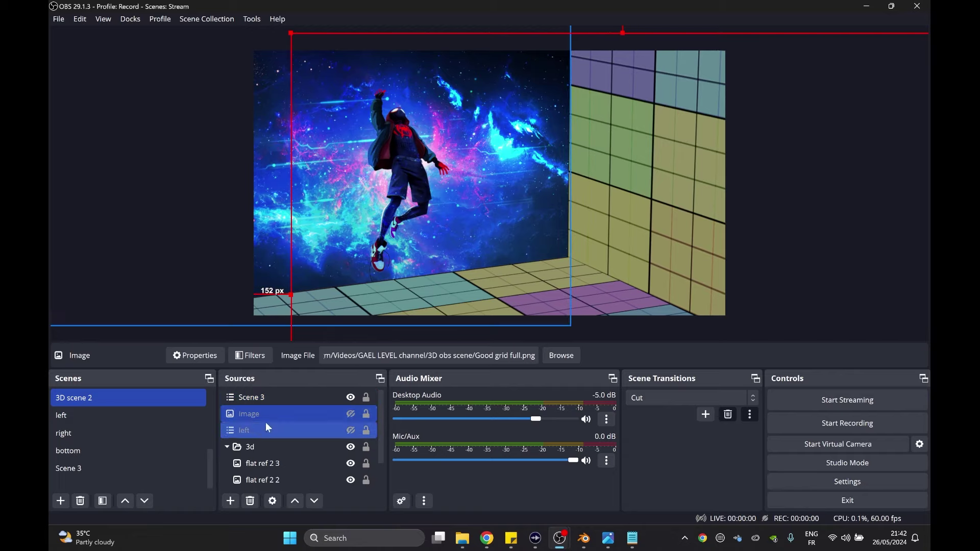
Step: From the right scene, add an existing image and the right scene as a source
double_click(120, 431)
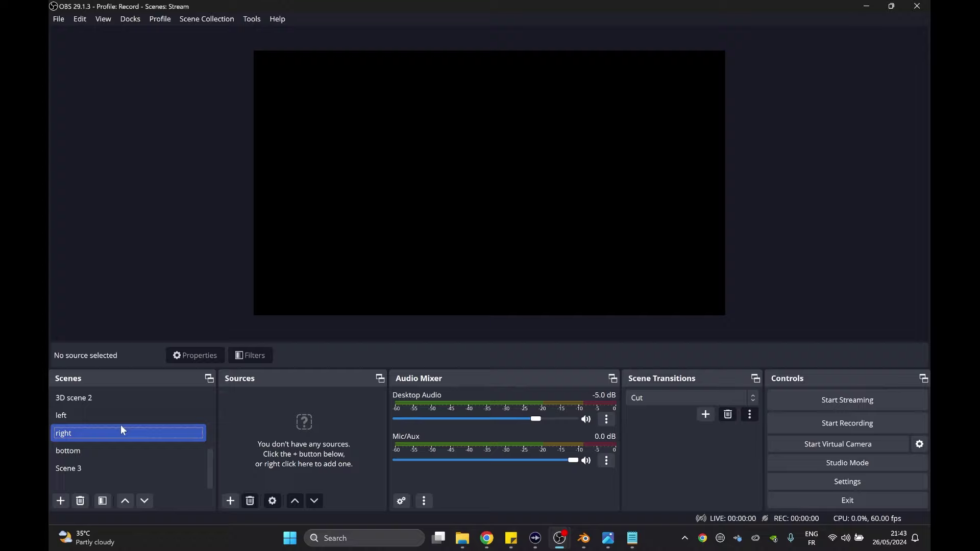
click(230, 501)
click(274, 348)
click(463, 265)
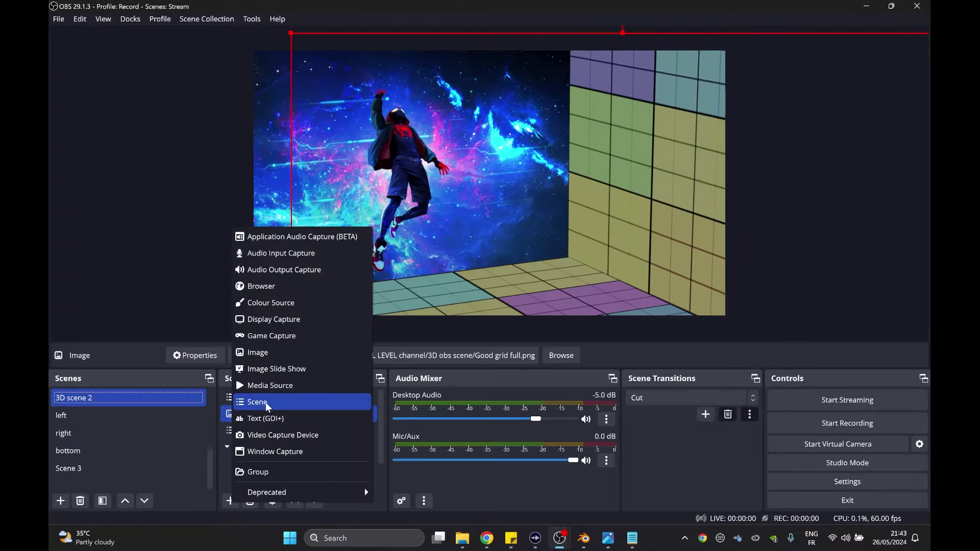
click(266, 402)
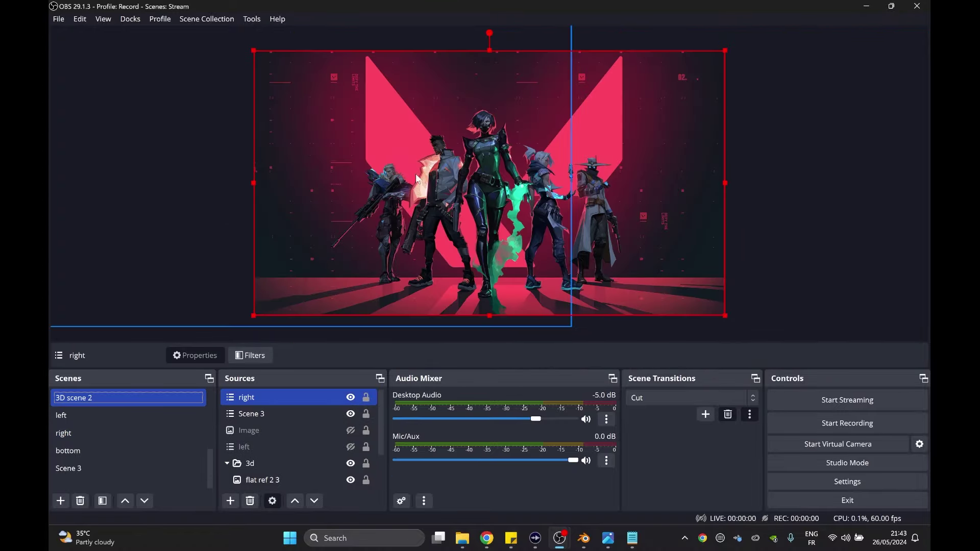
Step: Transfer settings from flat ref 2 2's context menu onto the right layer
scroll(266, 403, down, 1)
click(268, 449)
right_click(270, 450)
click(444, 283)
scroll(260, 418, up, 1)
right_click(262, 398)
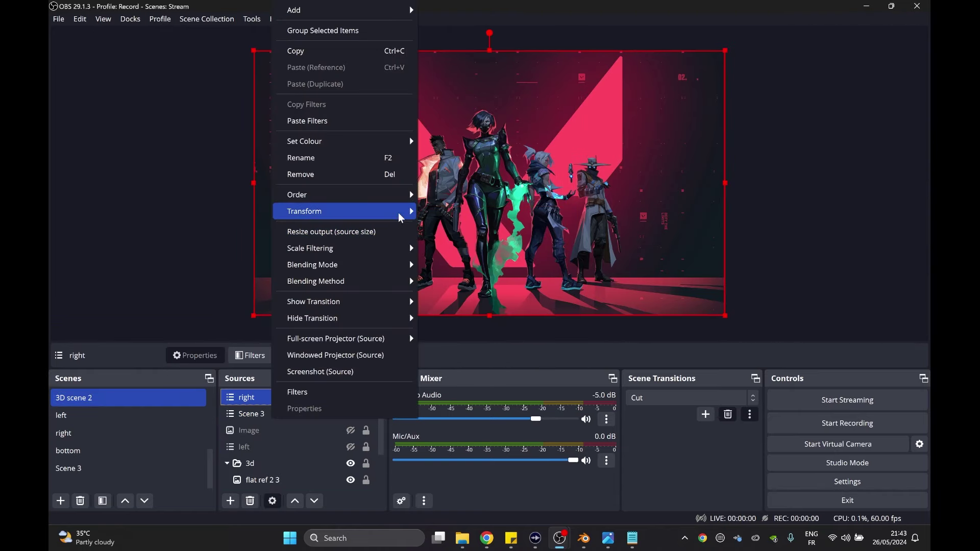
click(308, 445)
Step: Turn off the Colour Correction filter on flat ref 2 2
scroll(262, 447, down, 1)
click(261, 449)
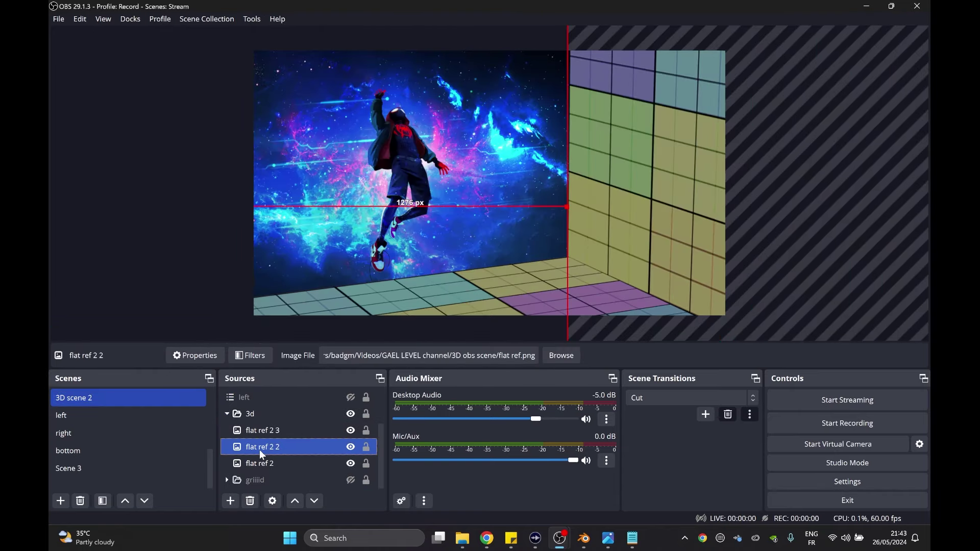
click(253, 358)
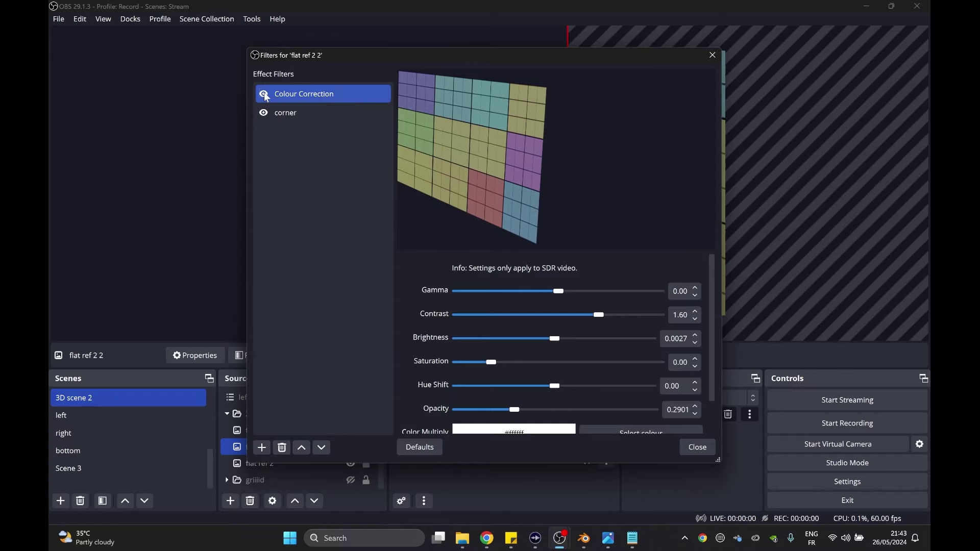
click(264, 94)
click(698, 447)
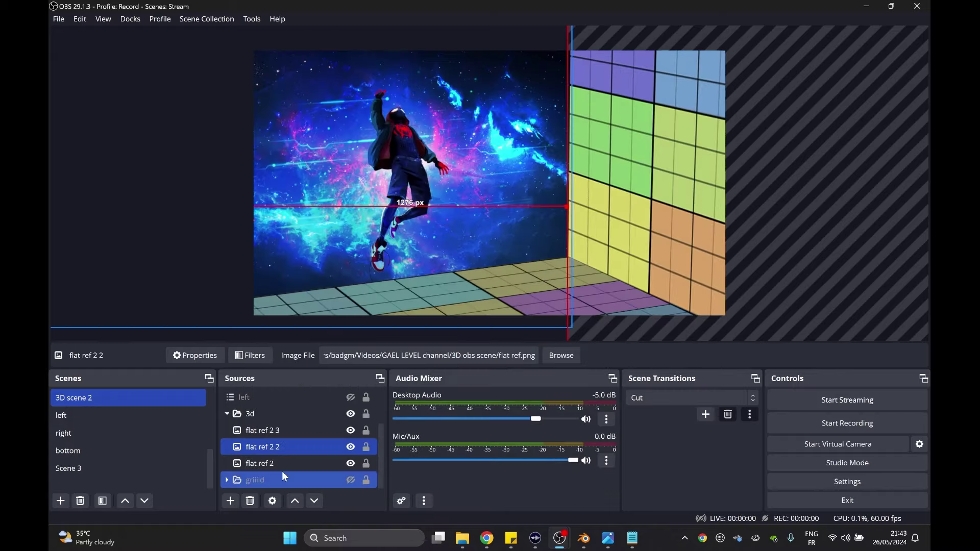
Step: Paste flat ref 2 2's filters onto the right wall and drag it beside the left image
right_click(263, 448)
click(317, 144)
scroll(287, 394, up, 2)
right_click(287, 397)
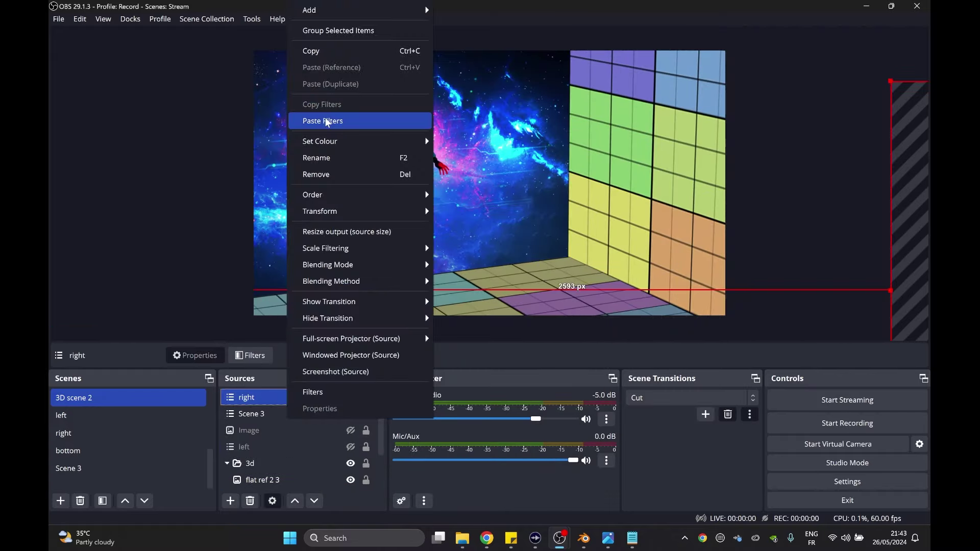
click(332, 121)
drag(904, 123, 583, 112)
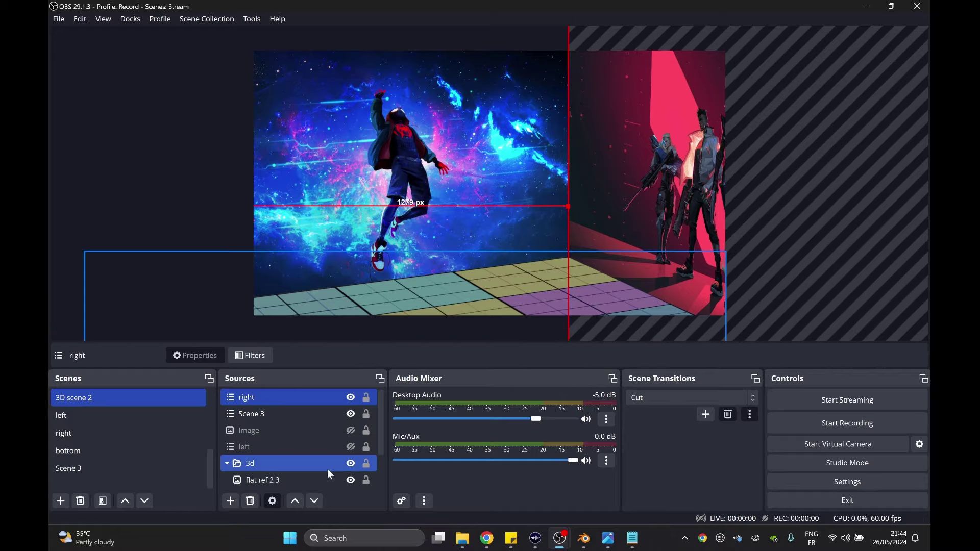
Step: Turn off the Colour Correction filter on flat ref 2 3
key(b)
click(230, 501)
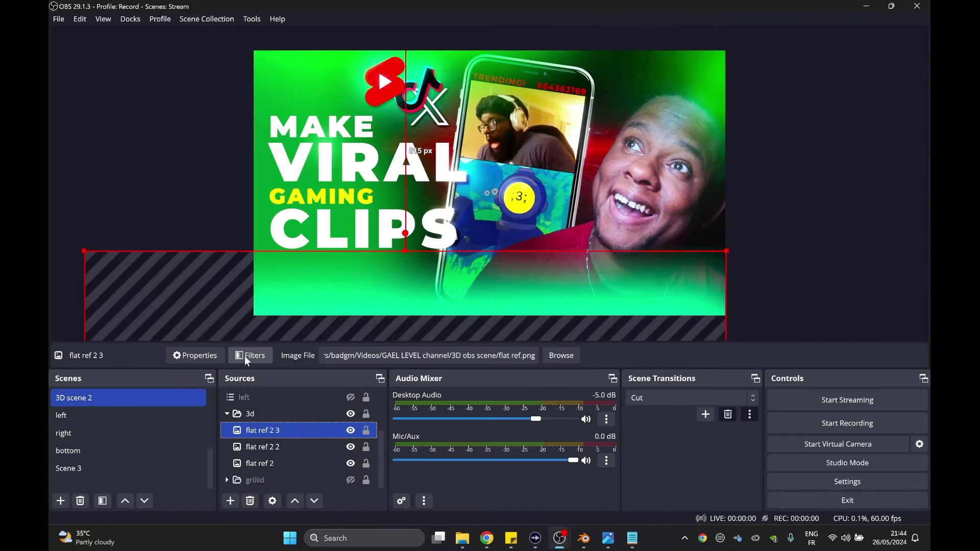
click(245, 356)
click(264, 94)
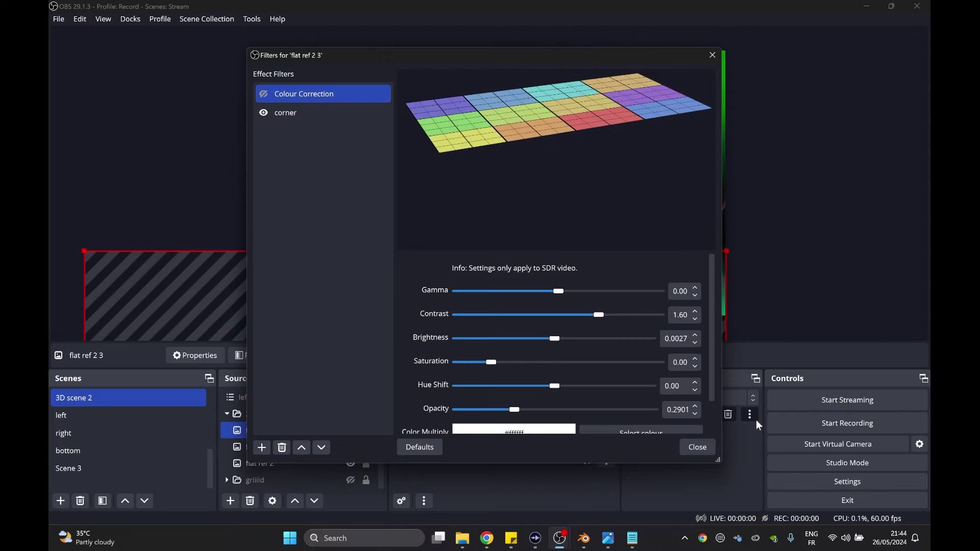
click(699, 448)
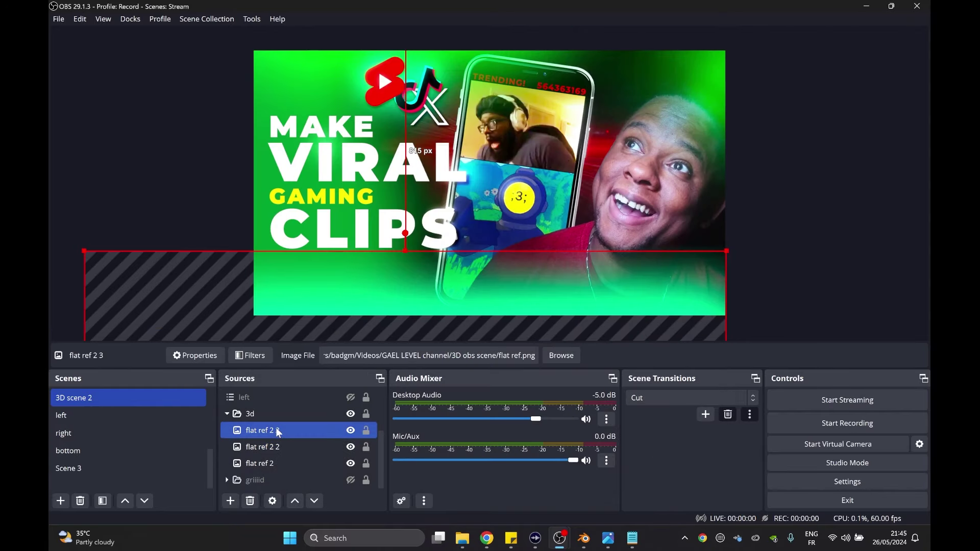
Step: Paste flat ref 2 3's filters onto bottom and slide the floor under the walls
right_click(256, 432)
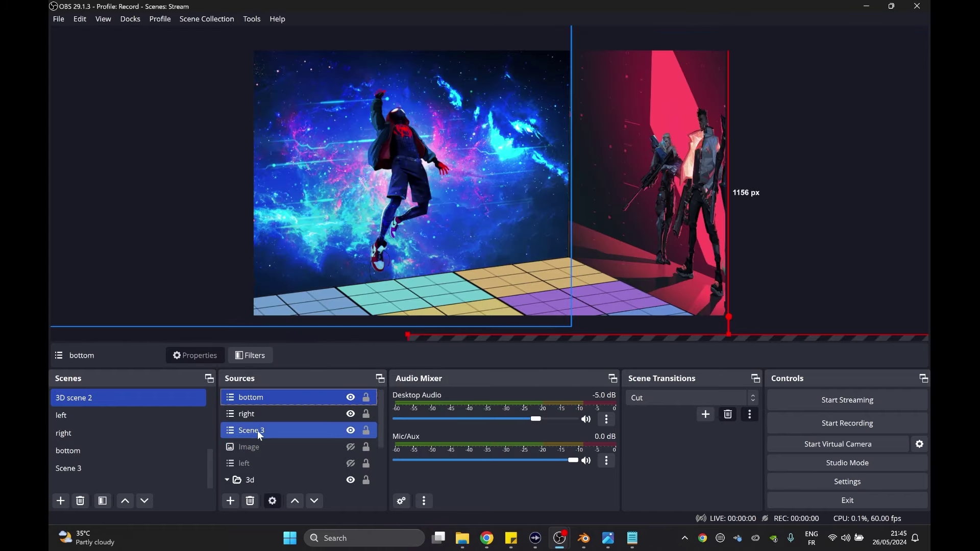
right_click(250, 448)
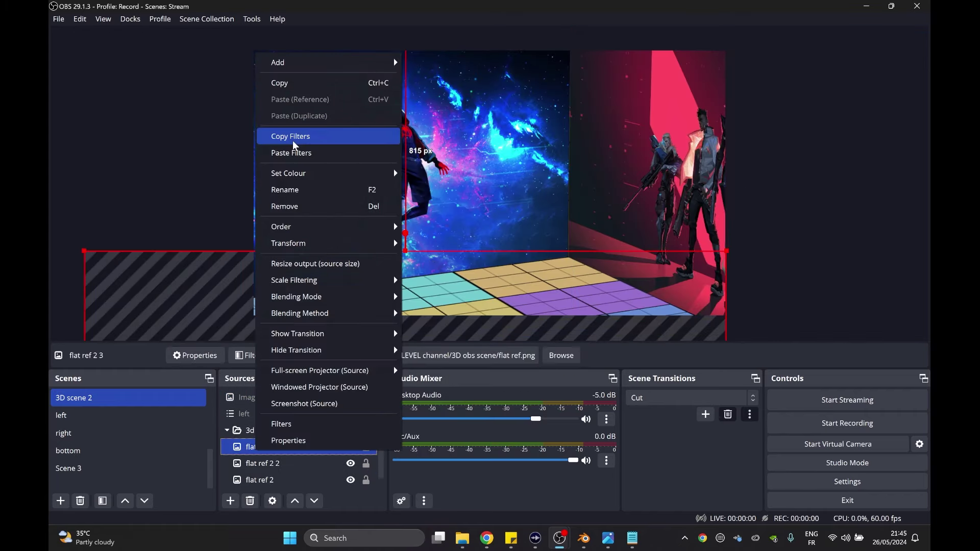
click(293, 142)
scroll(278, 424, up, 2)
right_click(266, 397)
click(310, 121)
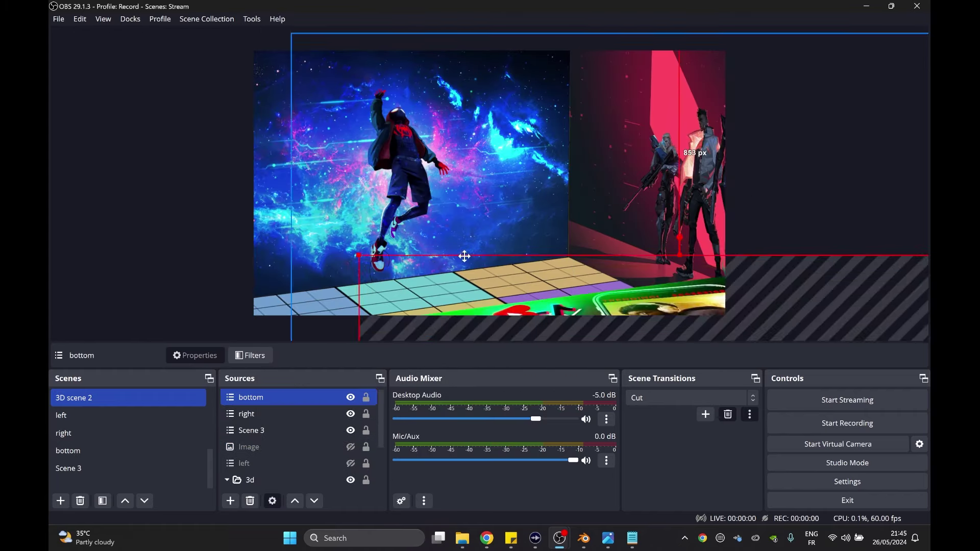
drag(463, 254, 571, 287)
click(385, 265)
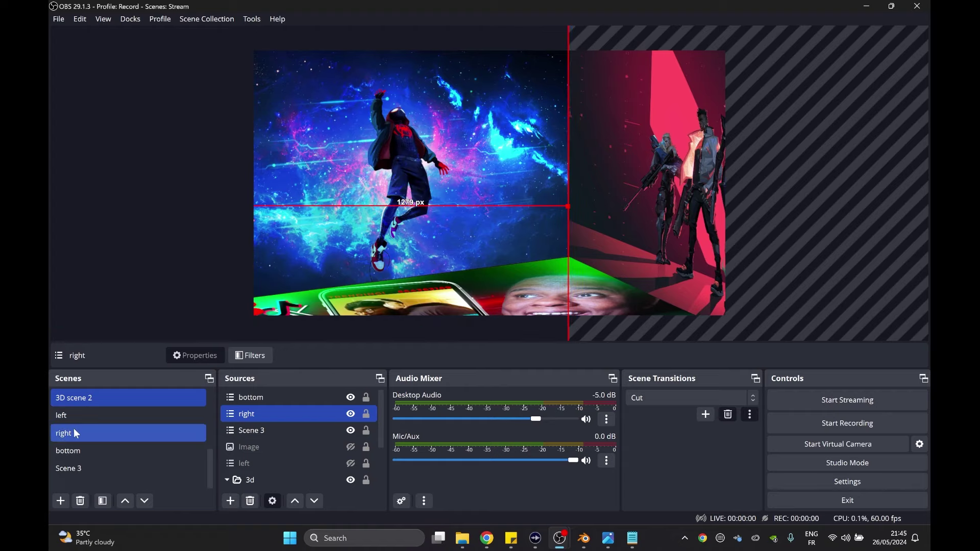
Step: Shift the wallpapaer 2 image up and right in the bottom scene
click(87, 417)
click(105, 435)
double_click(100, 451)
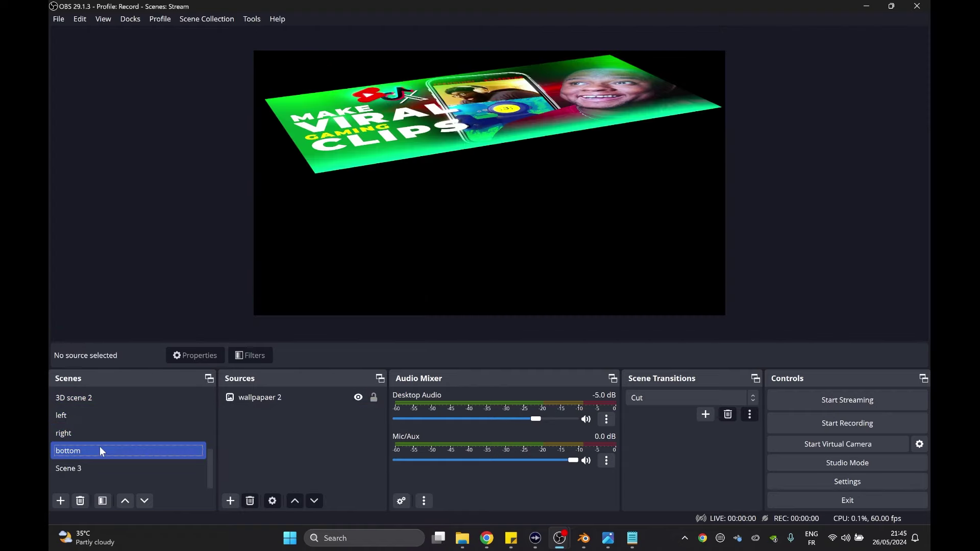
key(Escape)
click(415, 135)
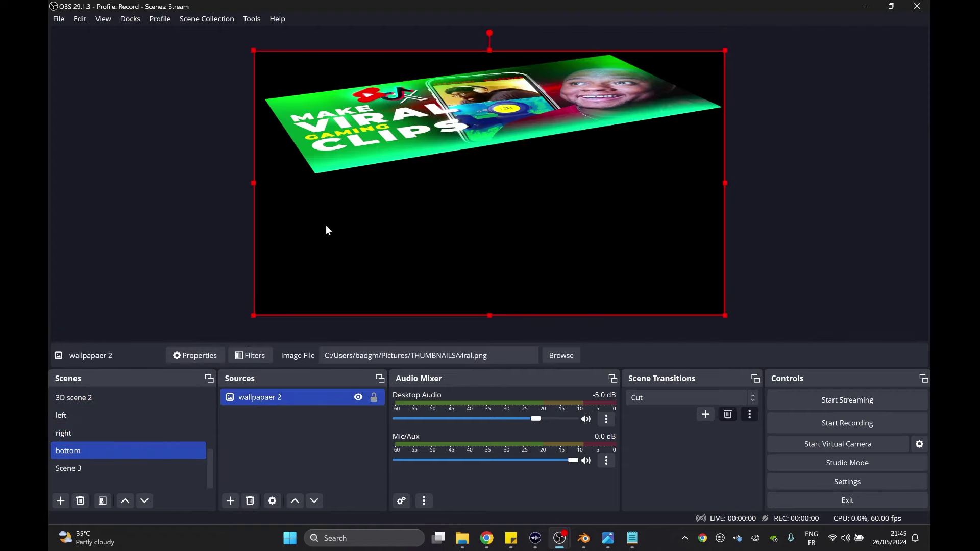
drag(376, 166, 462, 116)
Step: Review Image 2's filters in Scene 3, then deselect the starting text source
click(100, 469)
click(244, 482)
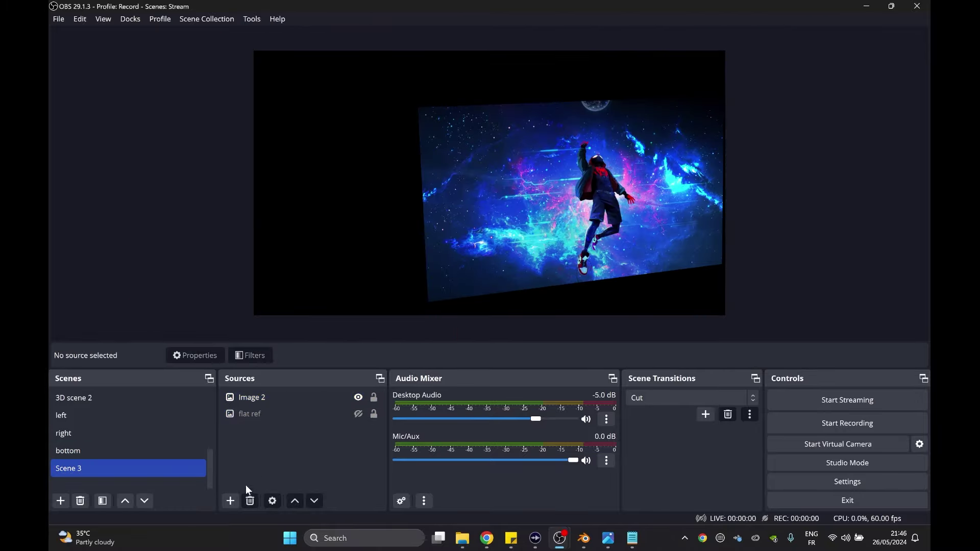
click(253, 399)
click(250, 355)
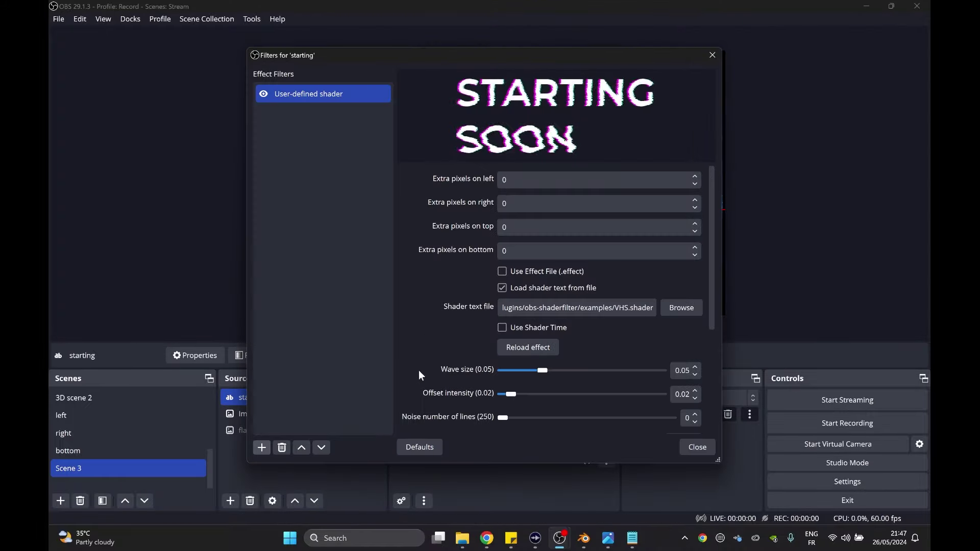
scroll(414, 358, down, 1)
key(Escape)
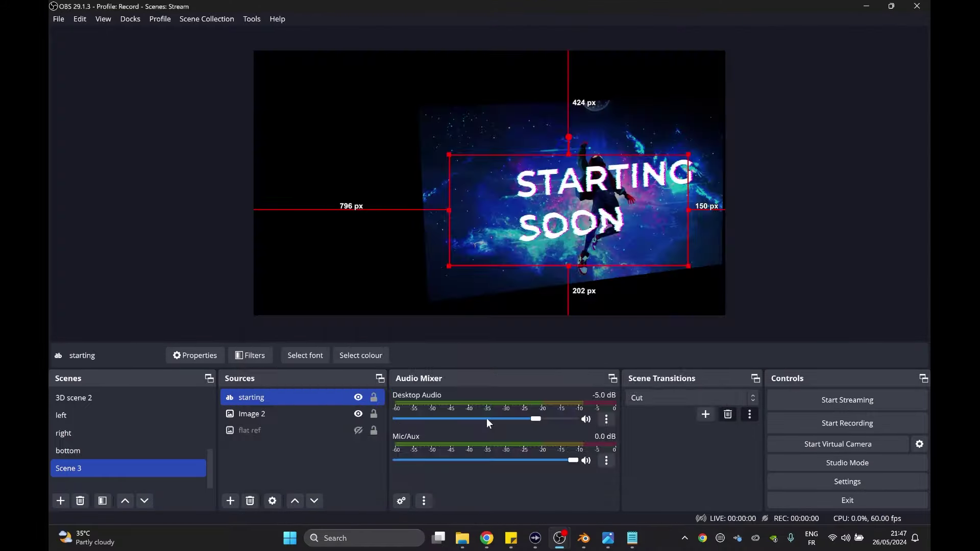
click(292, 452)
click(230, 502)
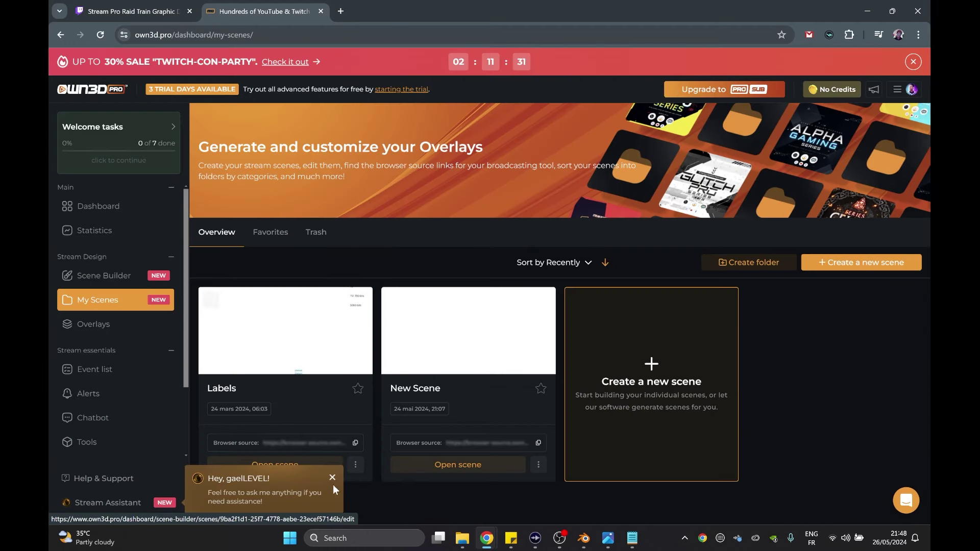
Step: Copy the Labels scene's browser-source link and open the scene for editing
click(333, 477)
click(355, 443)
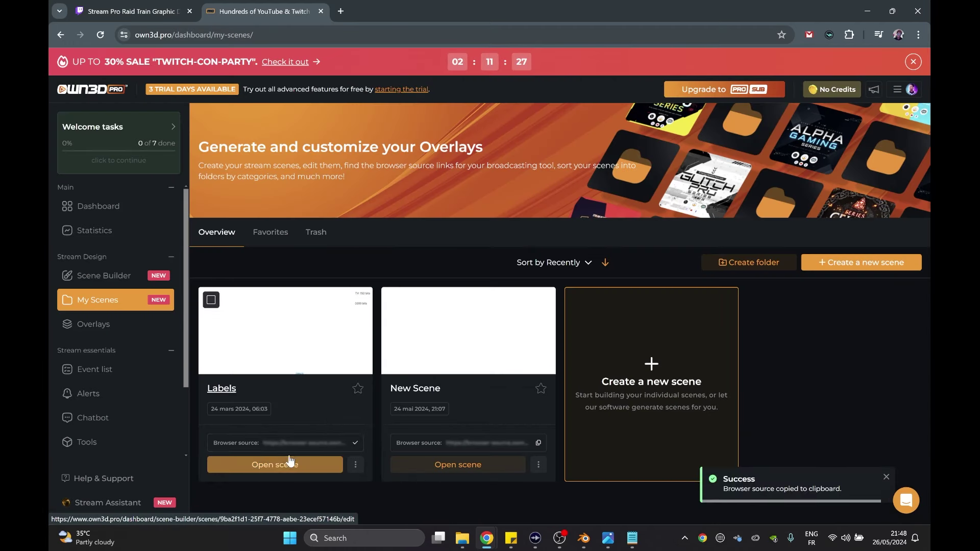
click(289, 470)
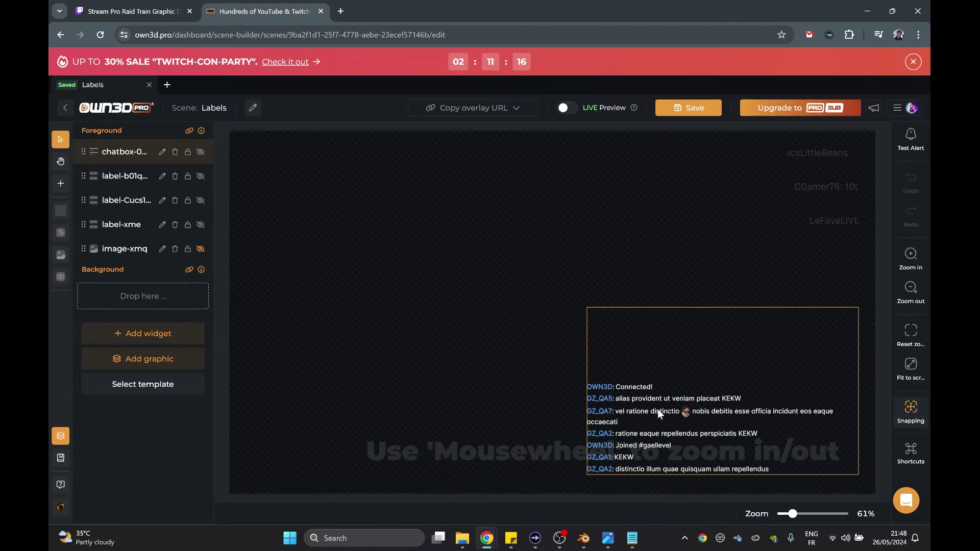
Step: Deselect the chatbox and browse the Widgets catalogue
click(658, 409)
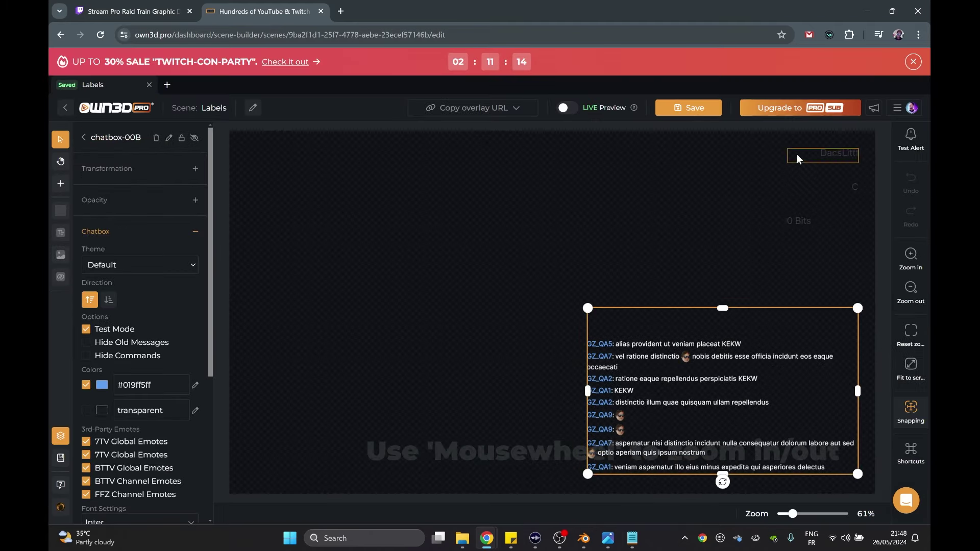
click(800, 205)
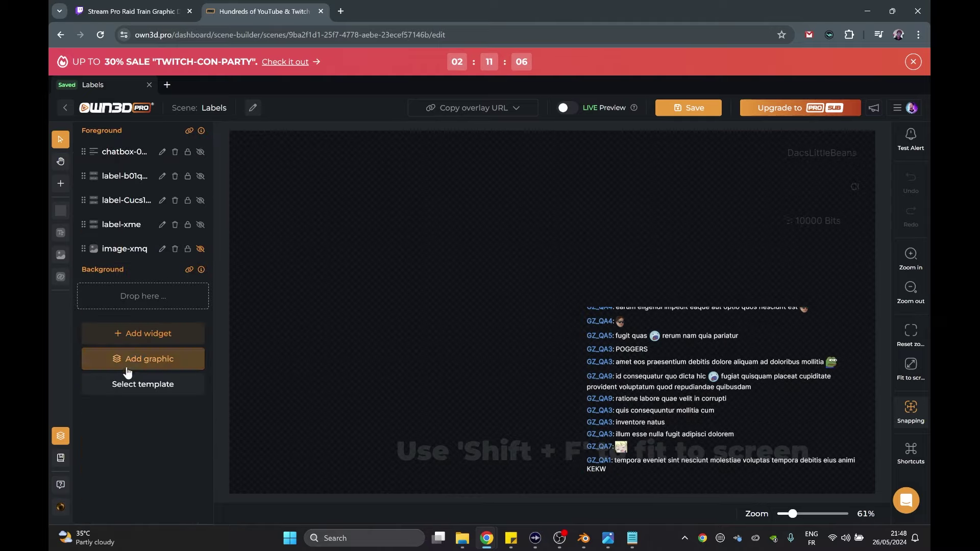
click(143, 334)
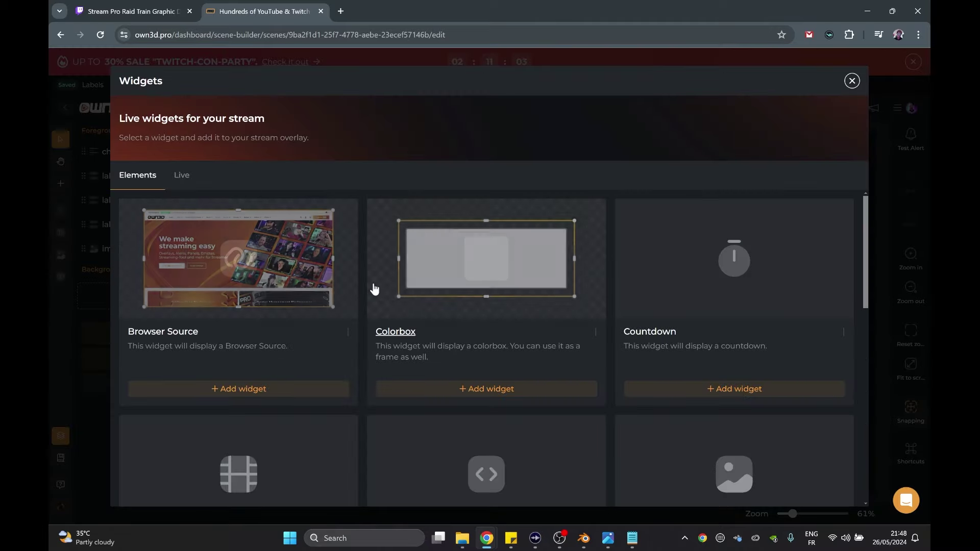
scroll(362, 294, down, 5)
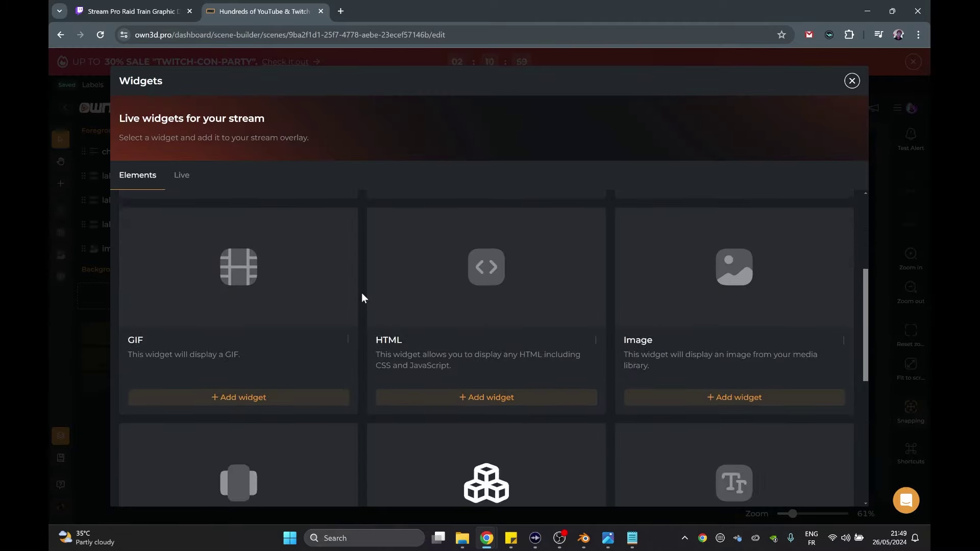
scroll(361, 296, up, 3)
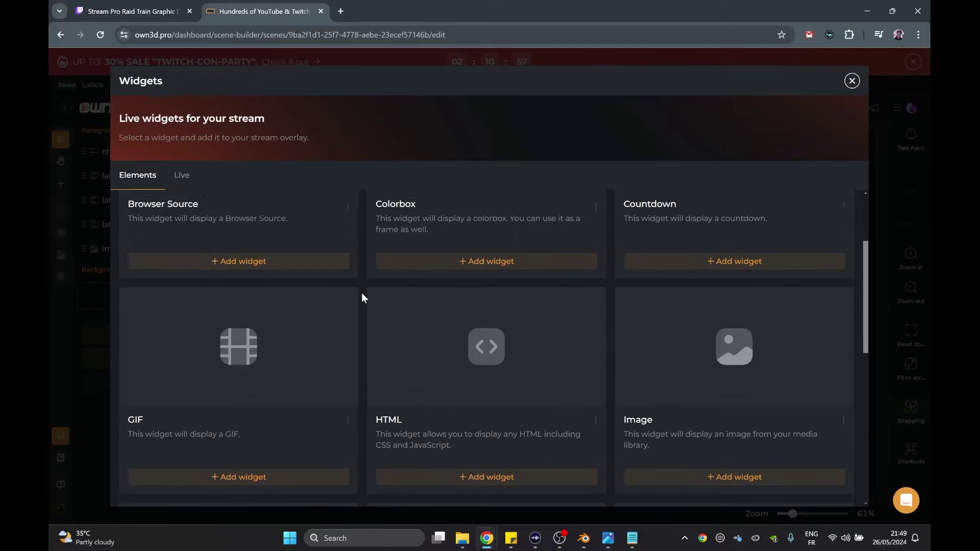
scroll(313, 367, down, 3)
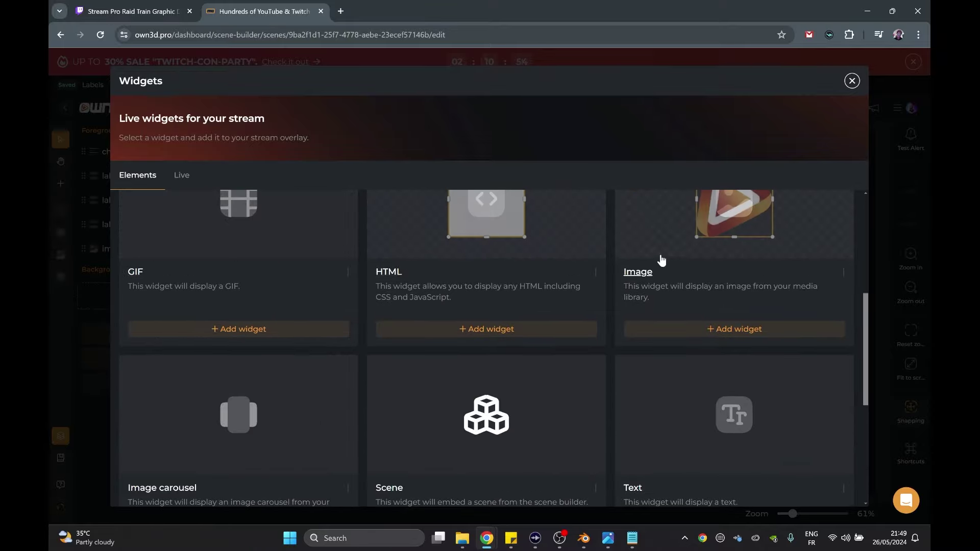
scroll(606, 269, up, 5)
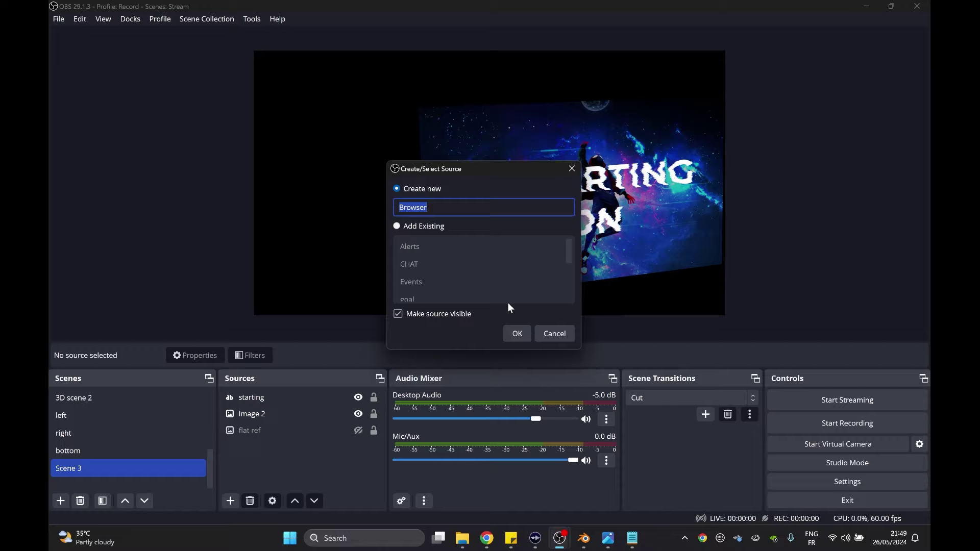
Step: Create browser source 'laeblsss' with the pasted OWN3D overlay link and width 1920
text(laeblsss)
key(Return)
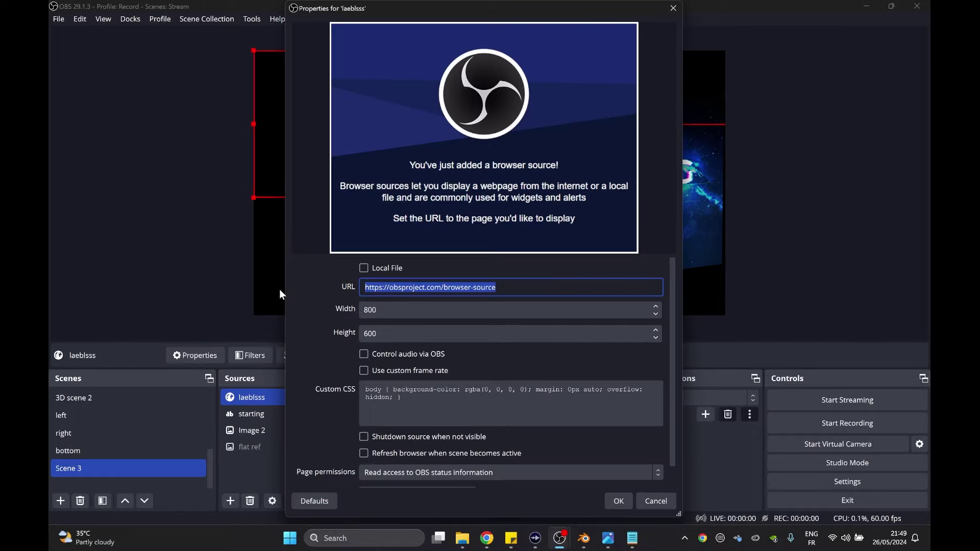
key(ctrl+v)
key(Tab)
text(19)
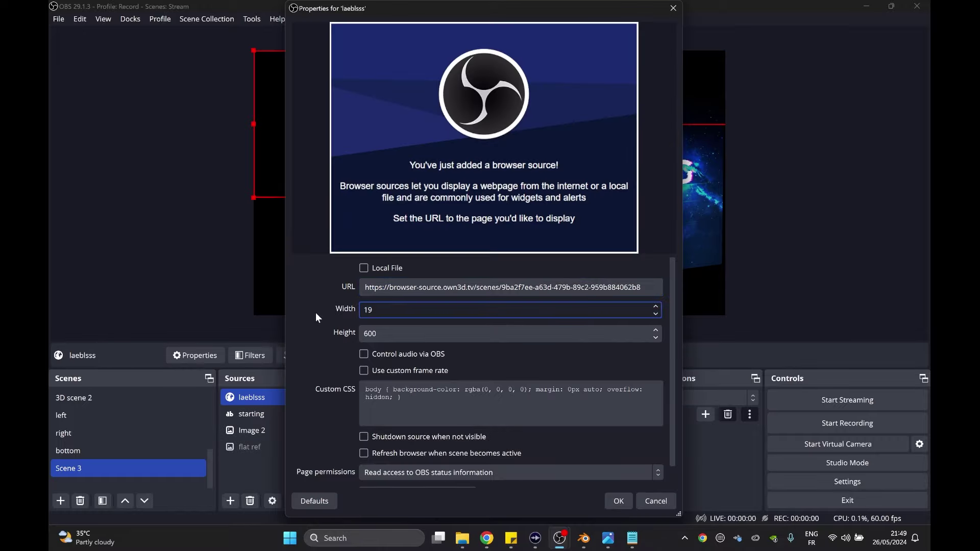
text(20)
key(Return)
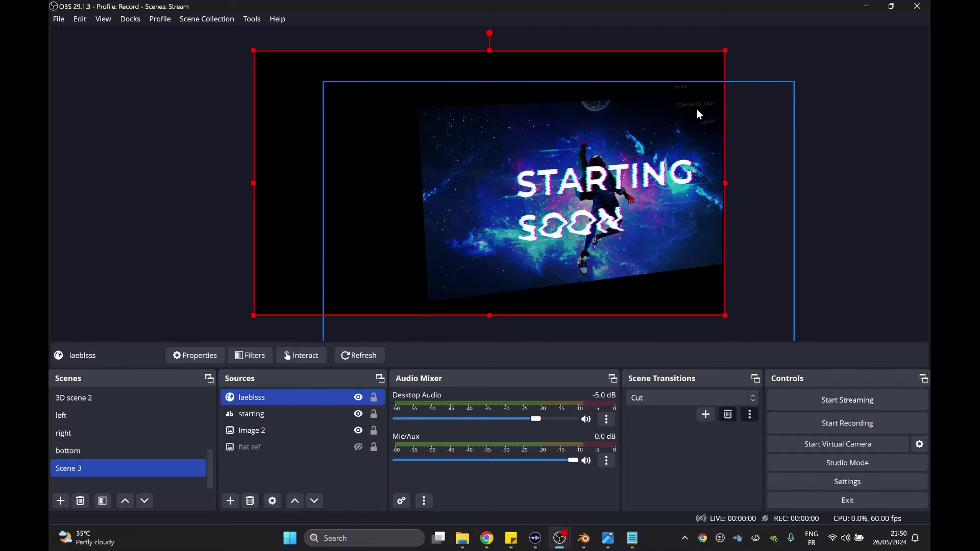
Step: Move and shrink the labels overlay to sit over the Starting Soon artwork
click(488, 538)
click(560, 538)
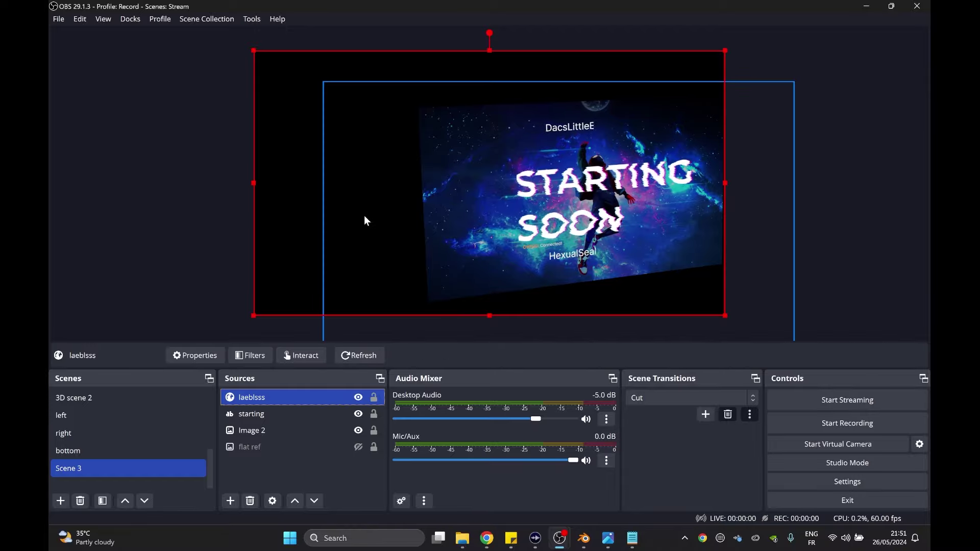
drag(350, 209, 410, 219)
drag(315, 62, 559, 189)
drag(607, 223, 573, 213)
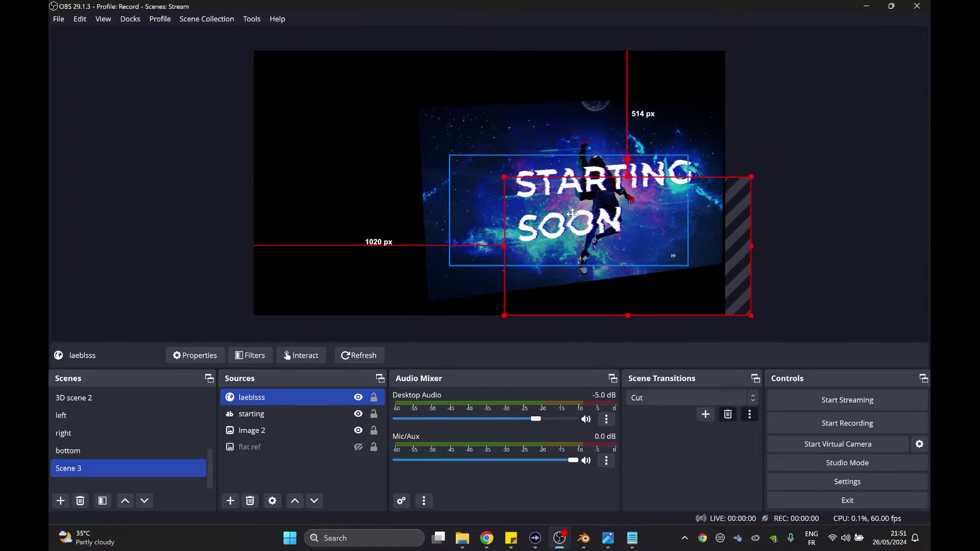
Step: Bring up the Twitch channel and send a test chat message
mouse_move(487, 538)
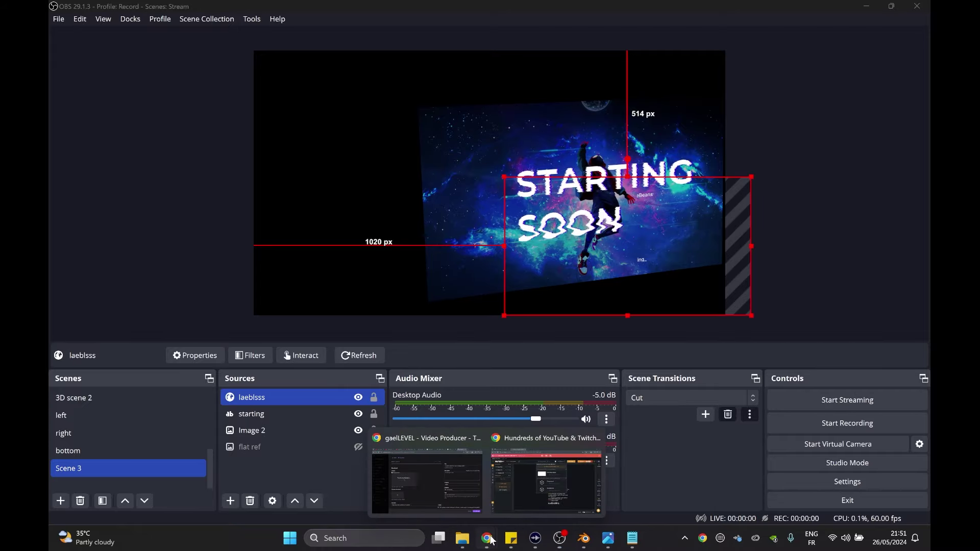
click(427, 484)
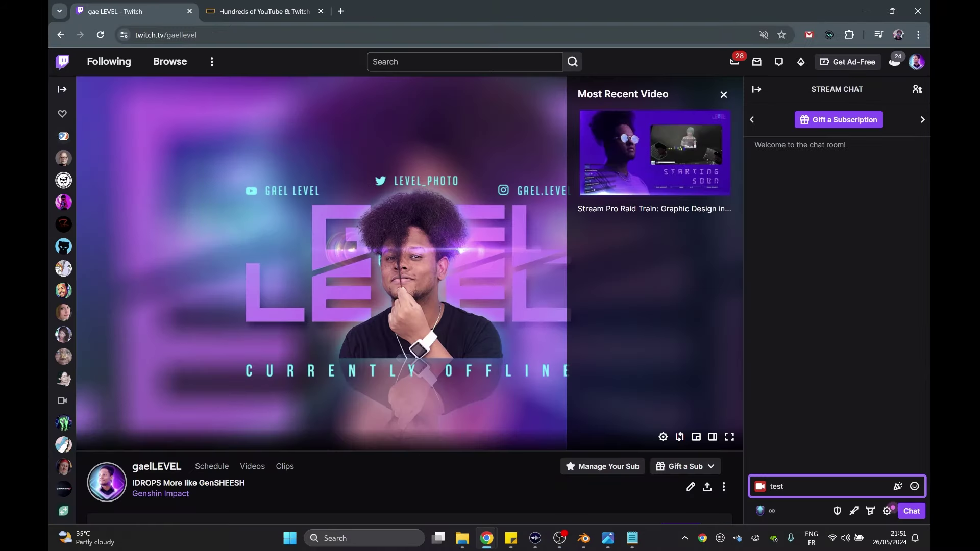
key(alt+Tab)
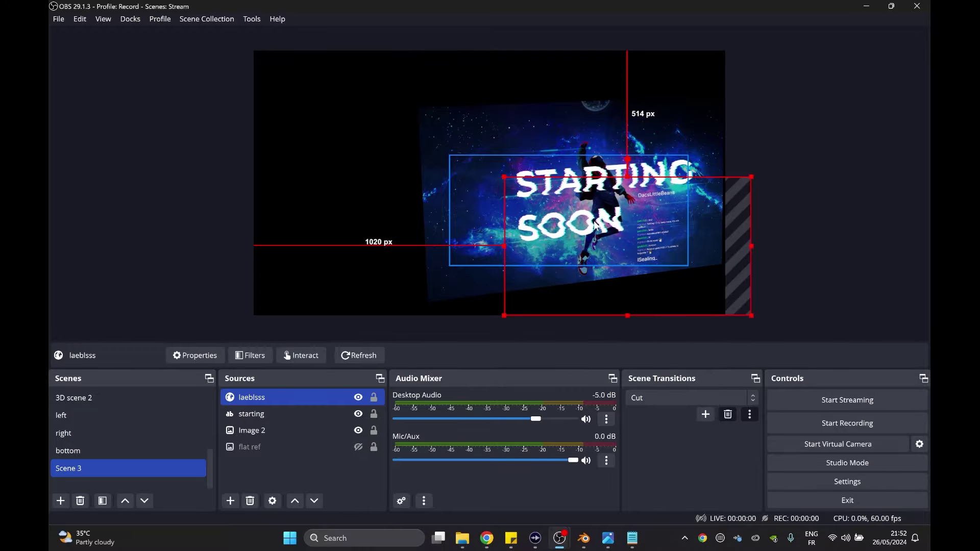
Step: Hide the '3d' reference folder in 3D scene 2 and switch to Scene 3
click(120, 402)
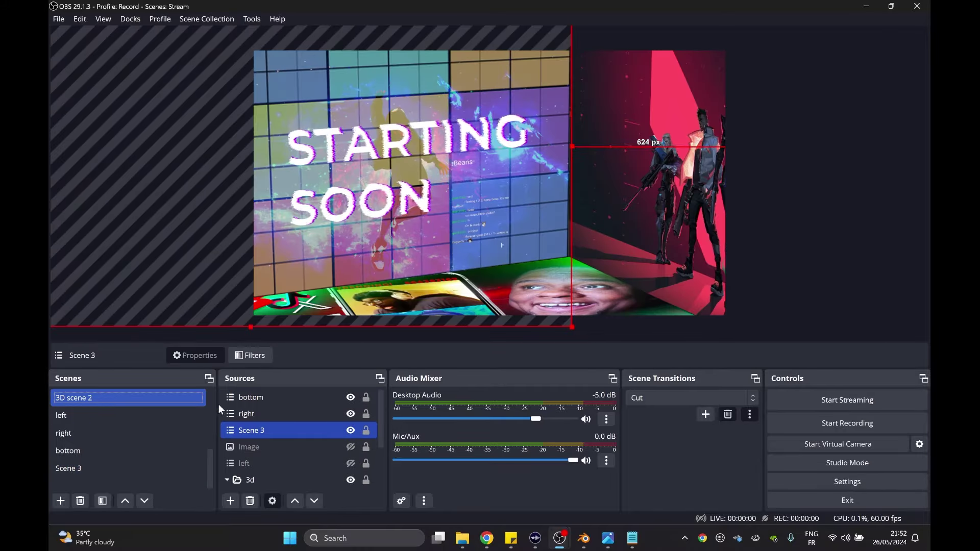
scroll(325, 434, down, 1)
click(324, 432)
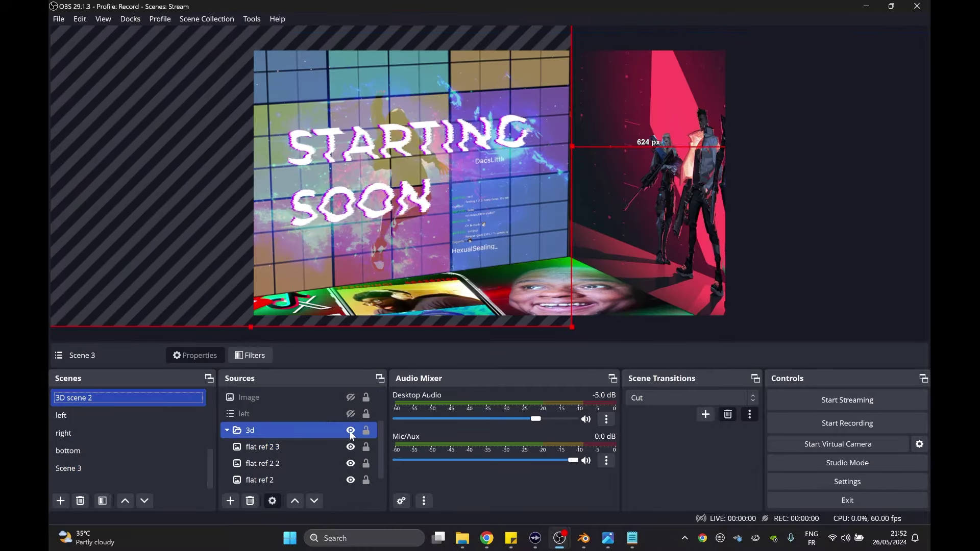
click(351, 431)
click(463, 237)
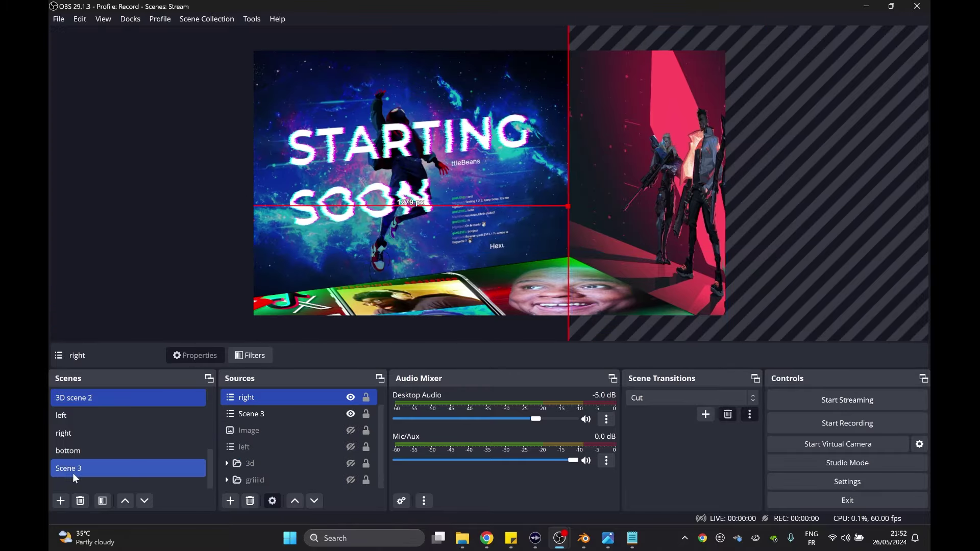
click(91, 449)
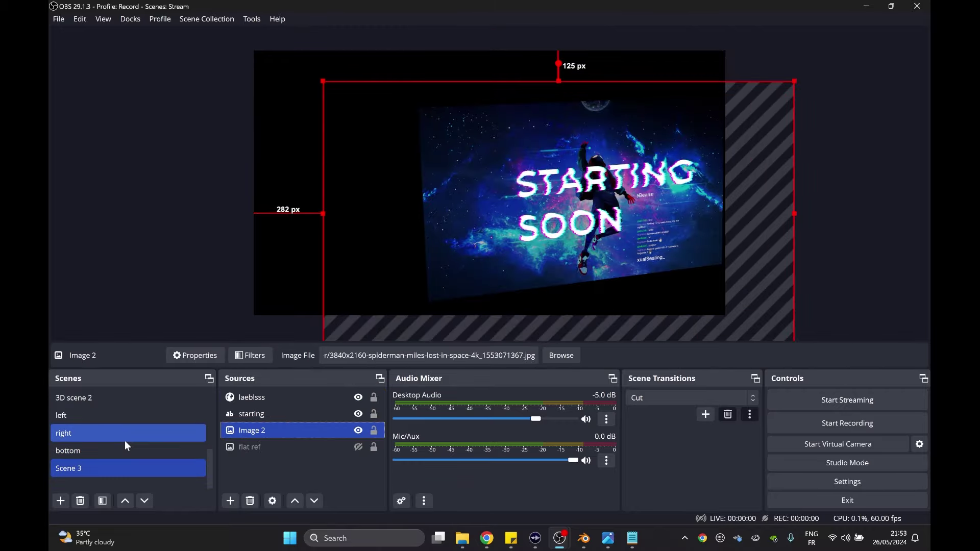
Step: Flip Image 2 2 vertically in the bottom scene and fit it to the canvas
click(124, 451)
right_click(261, 421)
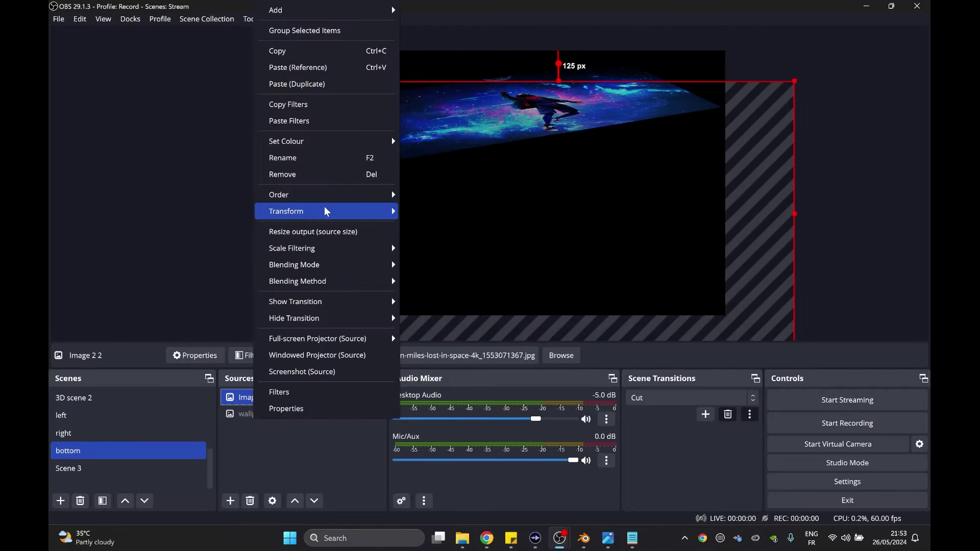
mouse_move(327, 212)
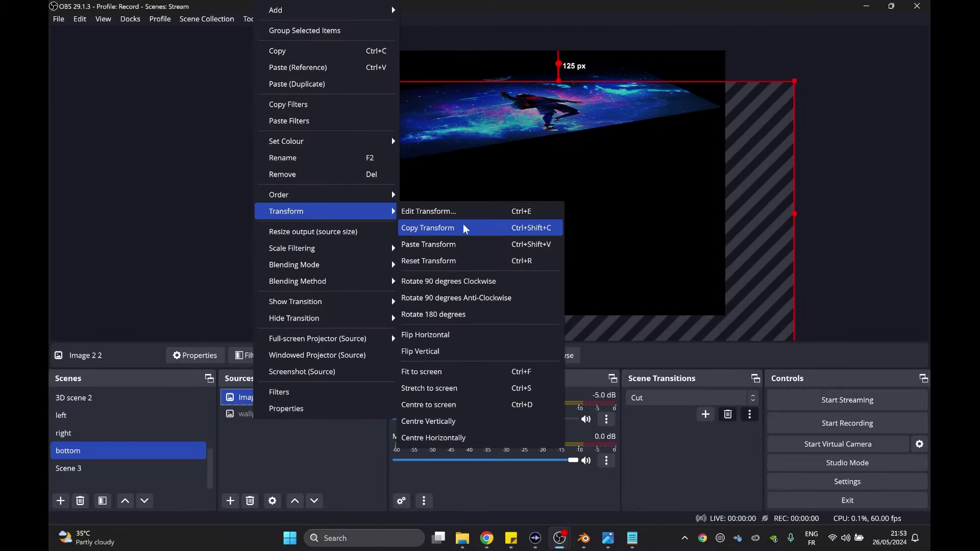
click(450, 351)
click(107, 400)
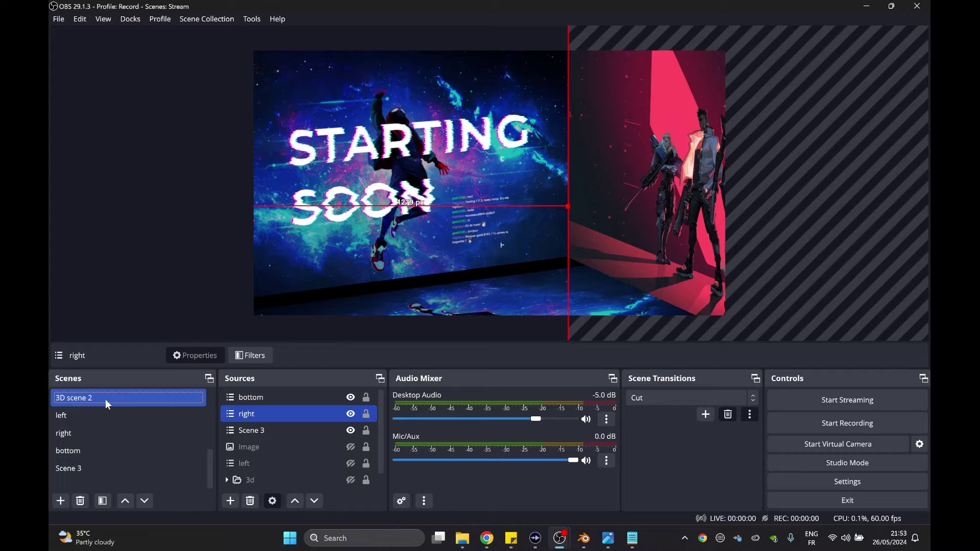
click(90, 452)
key(ctrl+f)
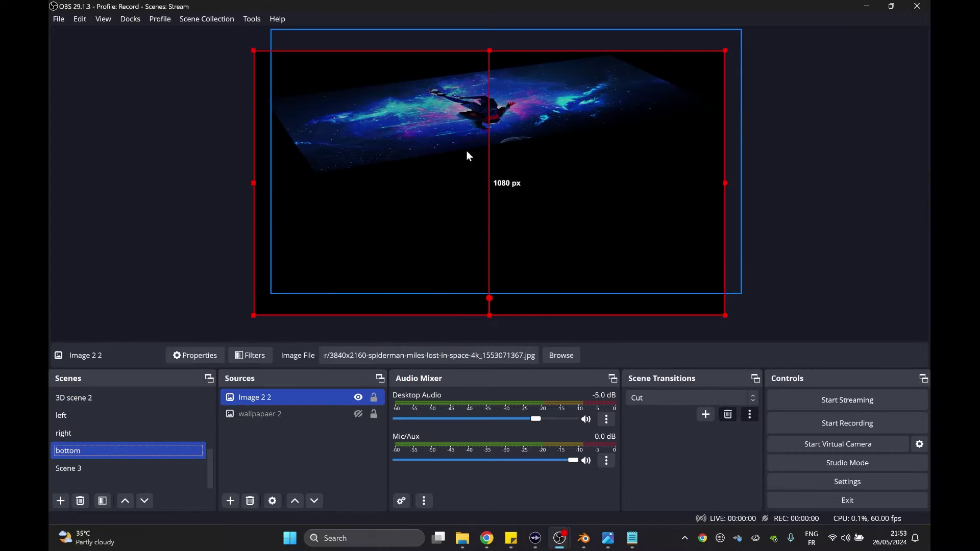
click(169, 394)
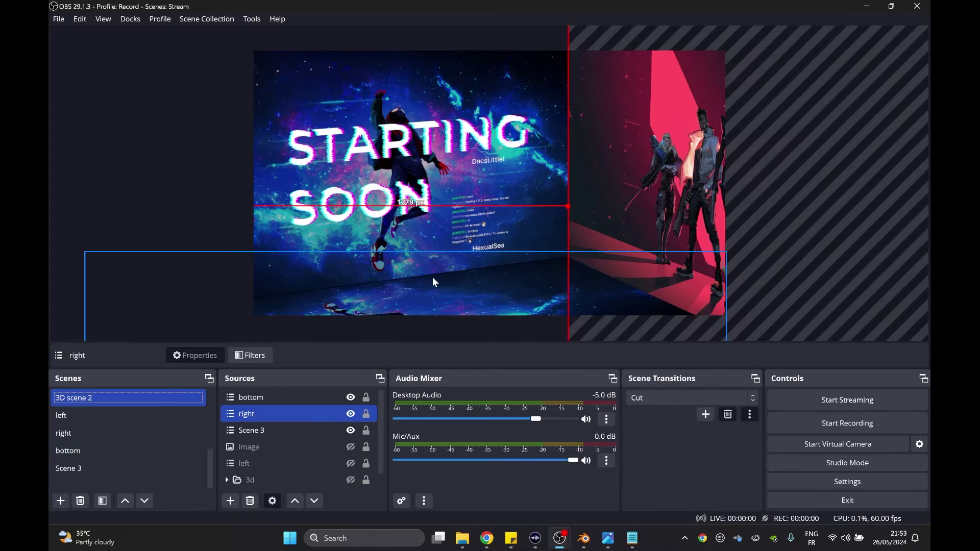
Step: Paste a duplicate of the space image into the right scene and hide the old wallpaper
click(118, 437)
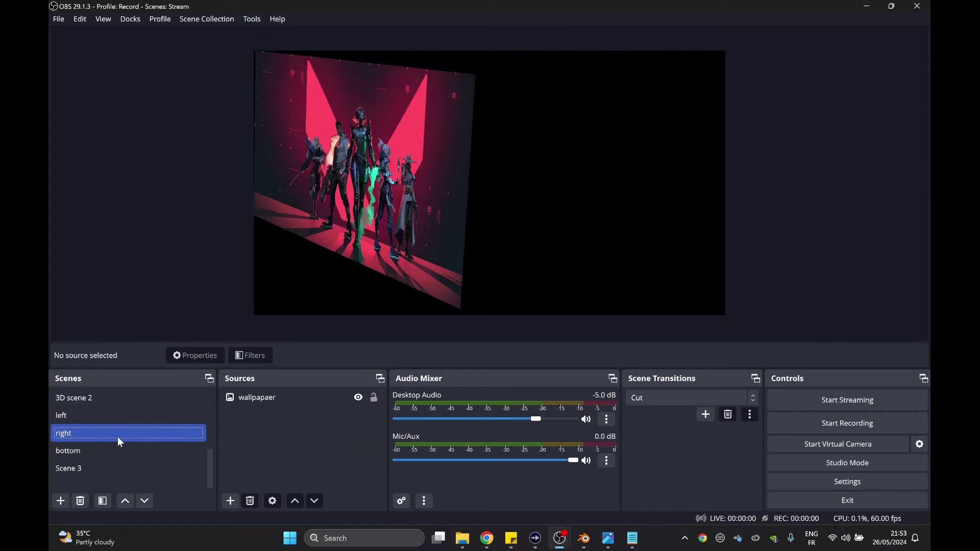
right_click(250, 419)
click(268, 486)
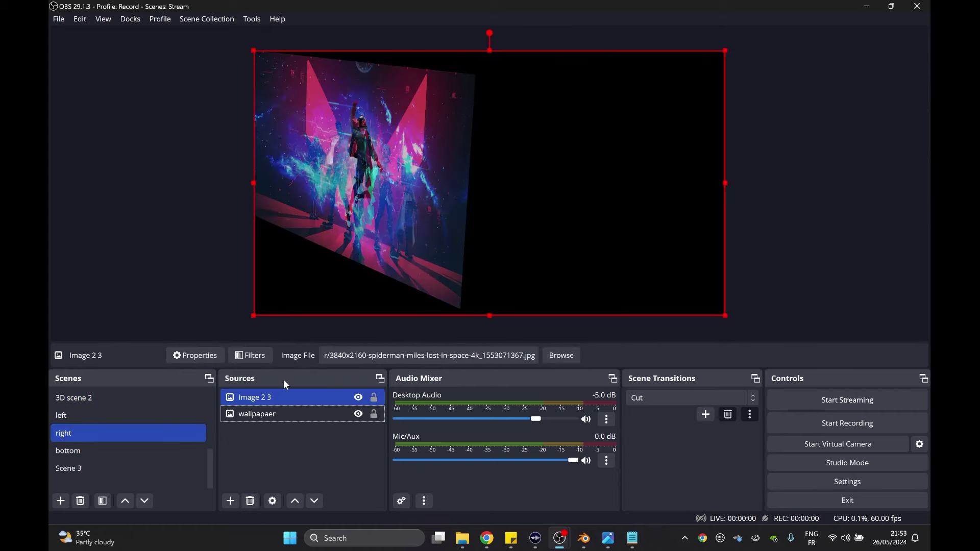
click(306, 414)
click(359, 414)
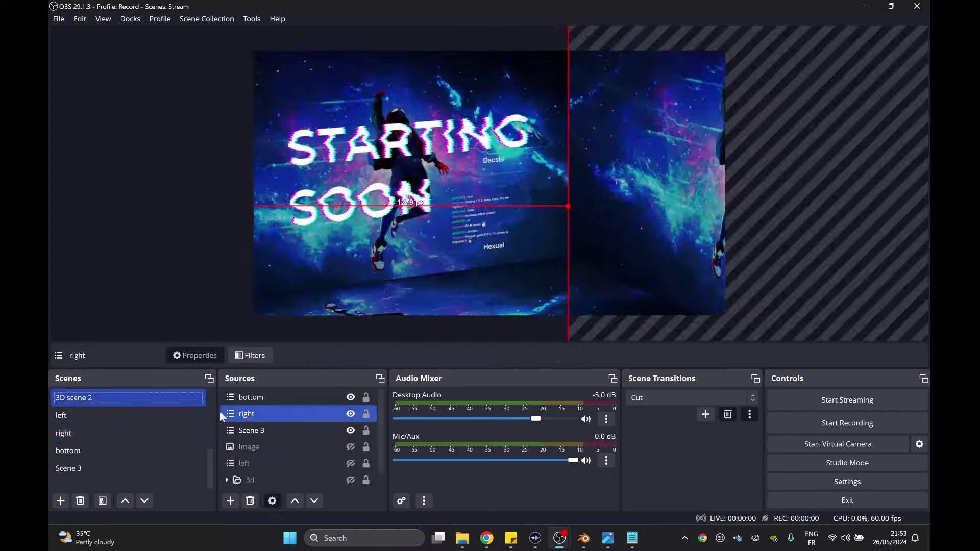
ctrl+click(275, 429)
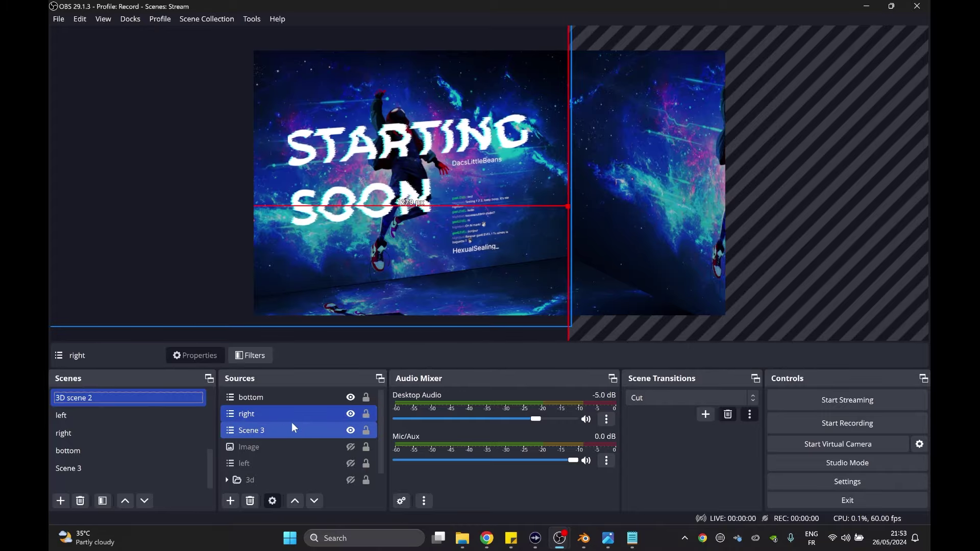
ctrl+click(278, 429)
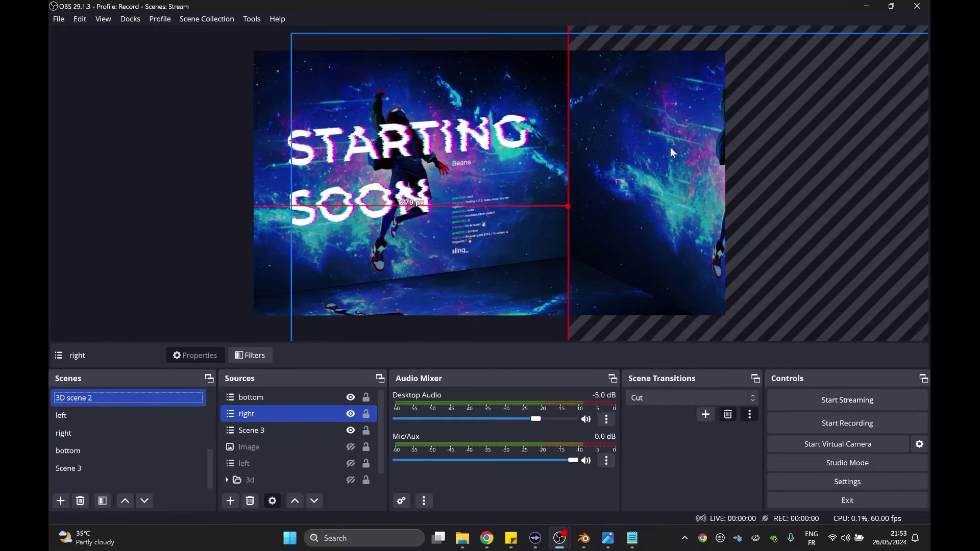
Step: Give the right wall source a User-defined shader filter using box-blur.shader
right_click(253, 413)
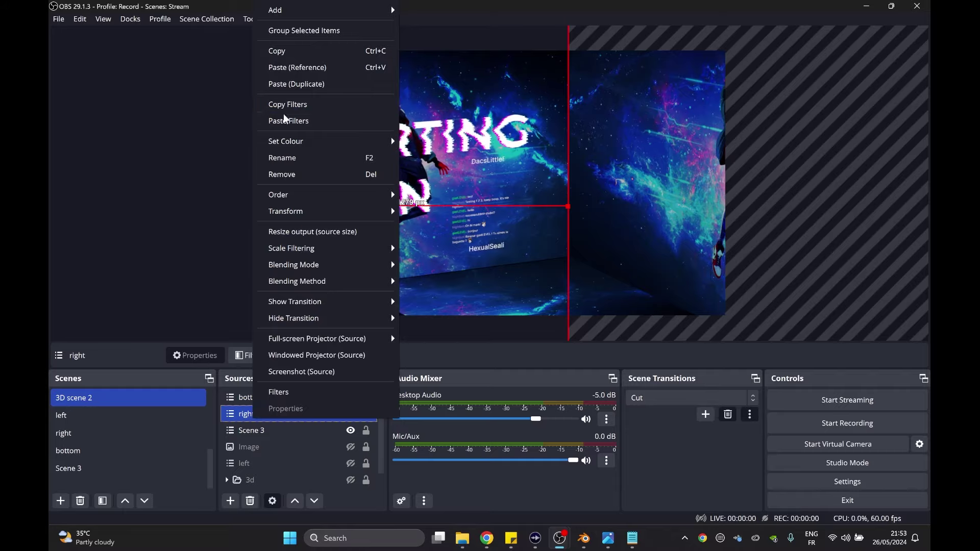
click(285, 393)
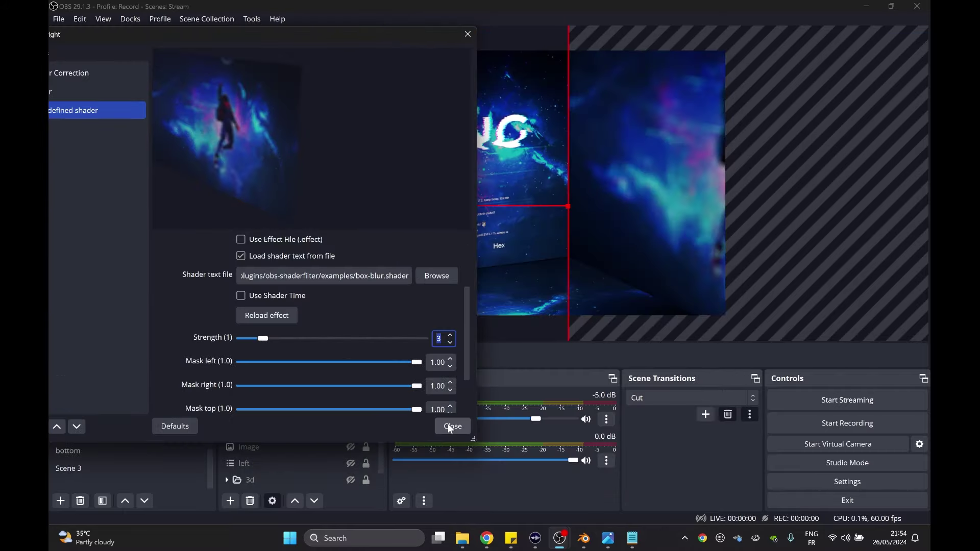
click(452, 426)
ctrl+click(281, 432)
Step: Add a User-defined shader filter loading seasick.shader to the bottom floor source
click(256, 397)
right_click(257, 397)
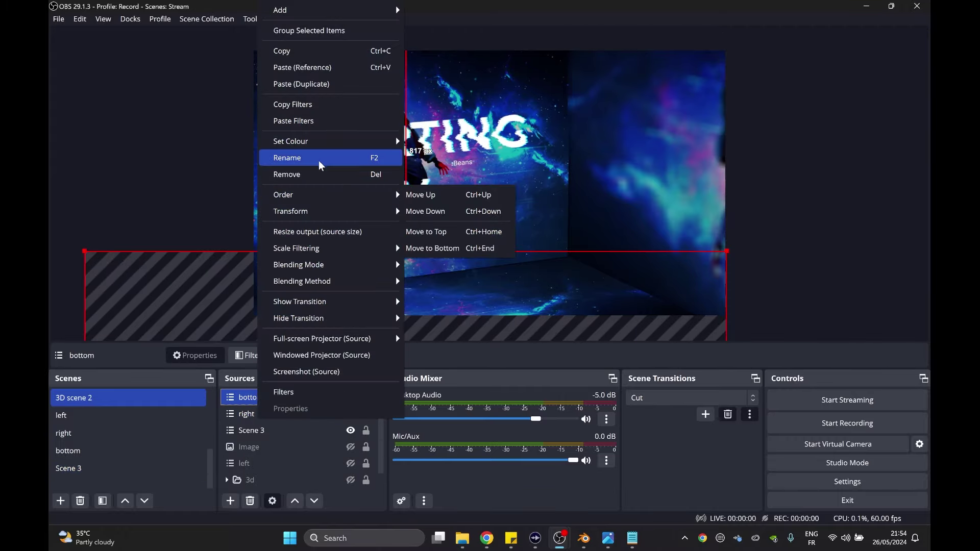
click(322, 393)
click(262, 447)
click(378, 405)
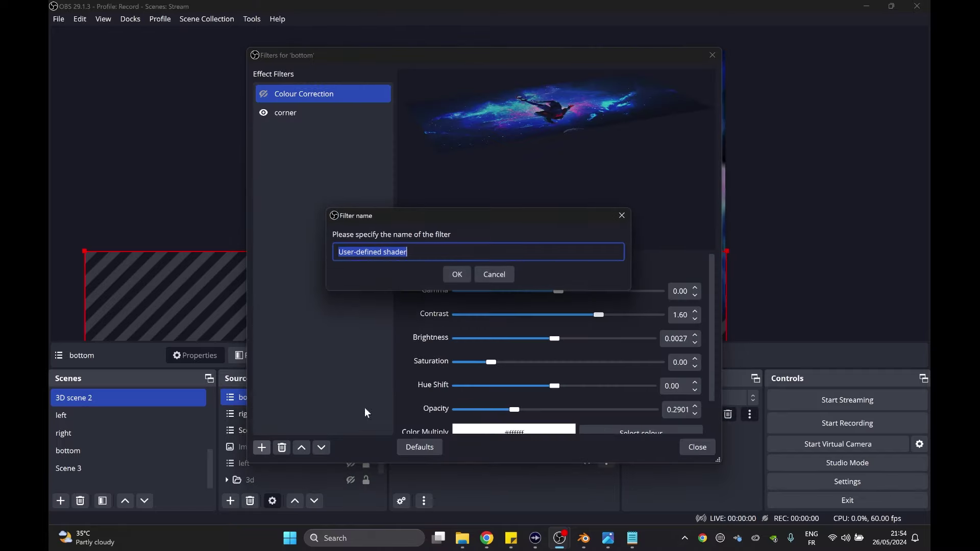
click(457, 275)
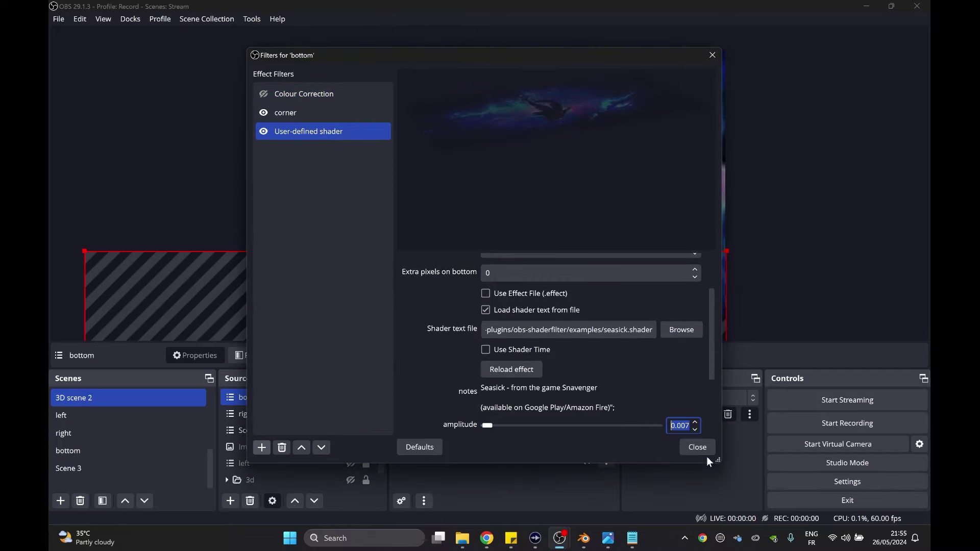
click(700, 451)
key(Down)
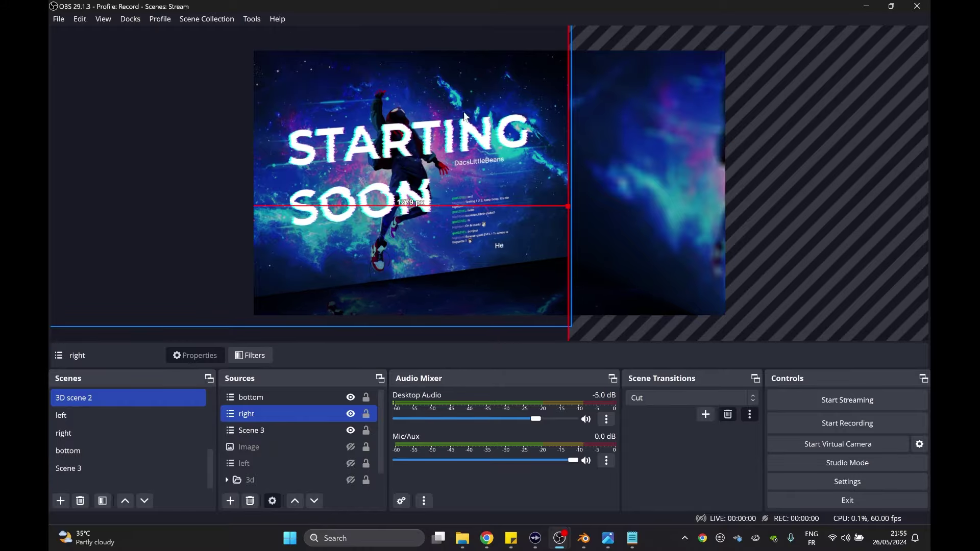
Step: Select the Scene 3, bottom and right sources in the preview, then switch to the own3d.pro editor
click(136, 103)
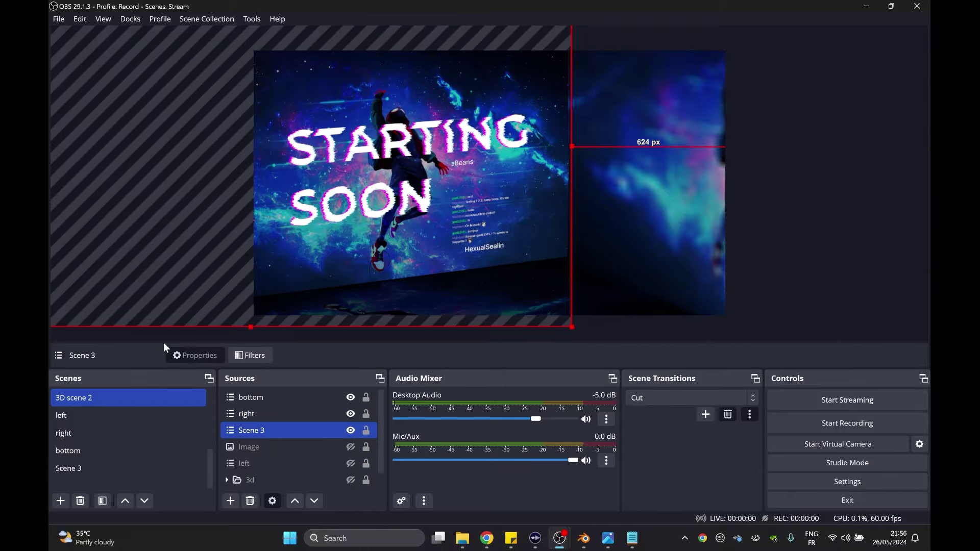
click(156, 338)
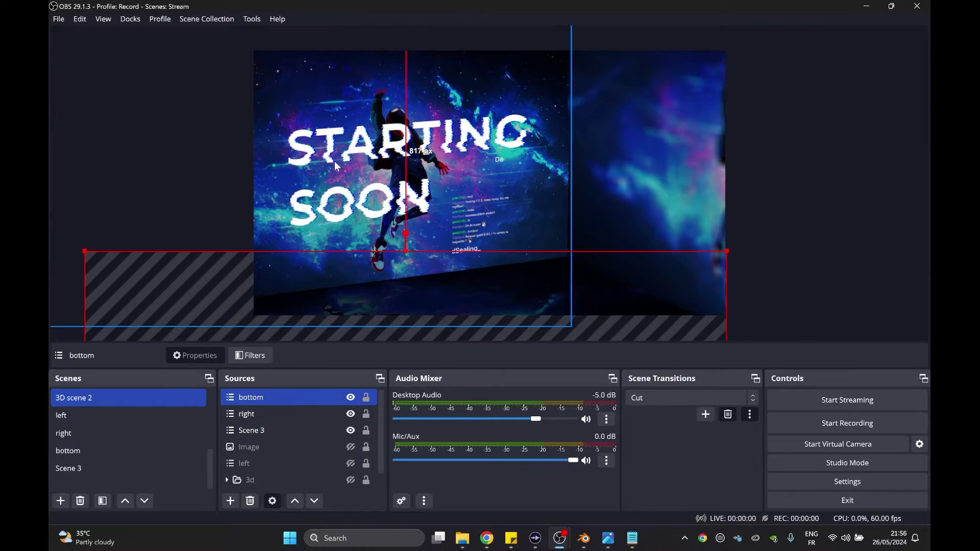
click(871, 122)
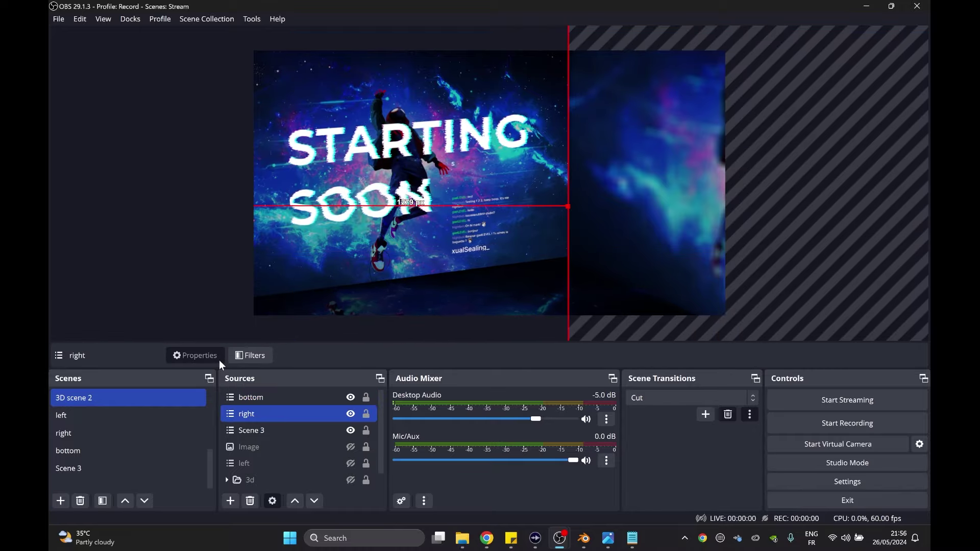
key(alt+Tab)
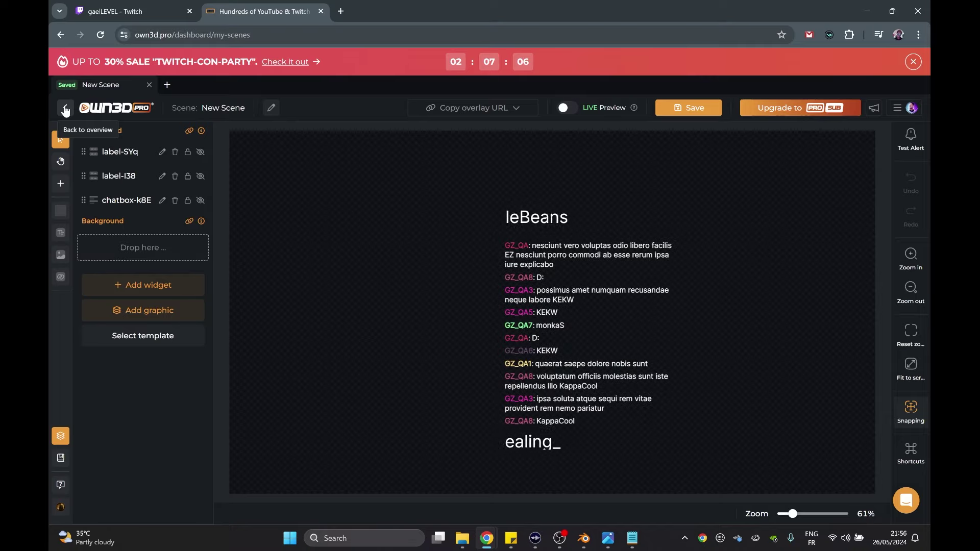
Step: Add a 60-second 'Starts in' Countdown widget to the Labels scene with Loop enabled
click(65, 110)
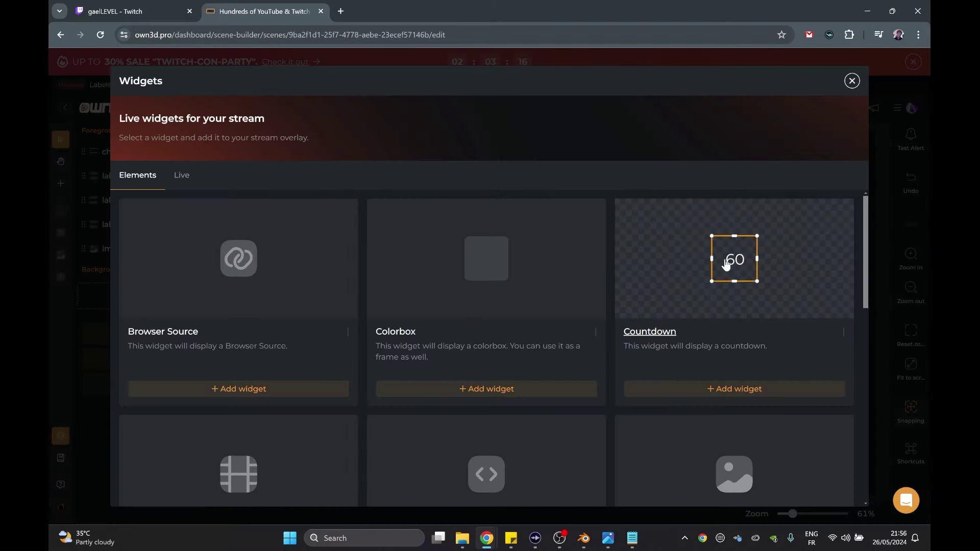
click(726, 263)
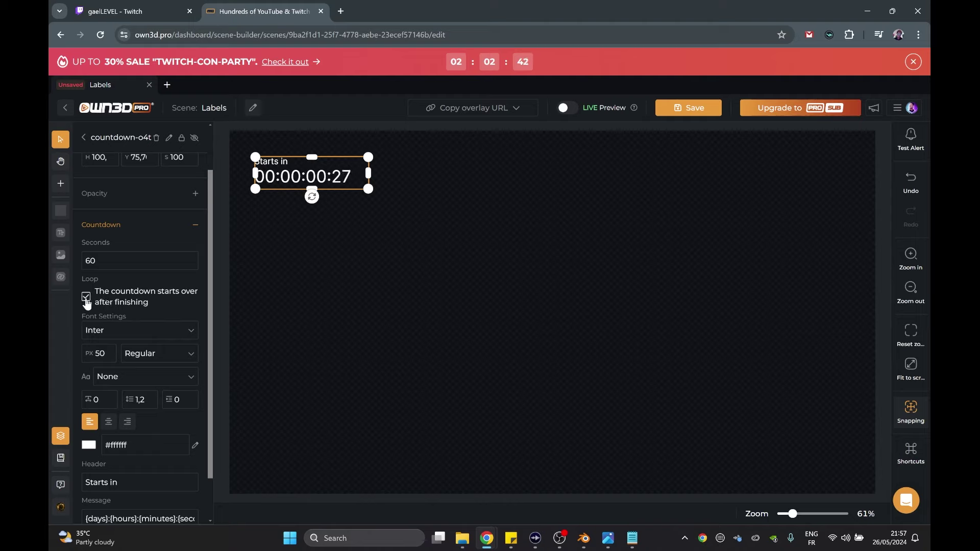
click(85, 297)
scroll(89, 422, down, 1)
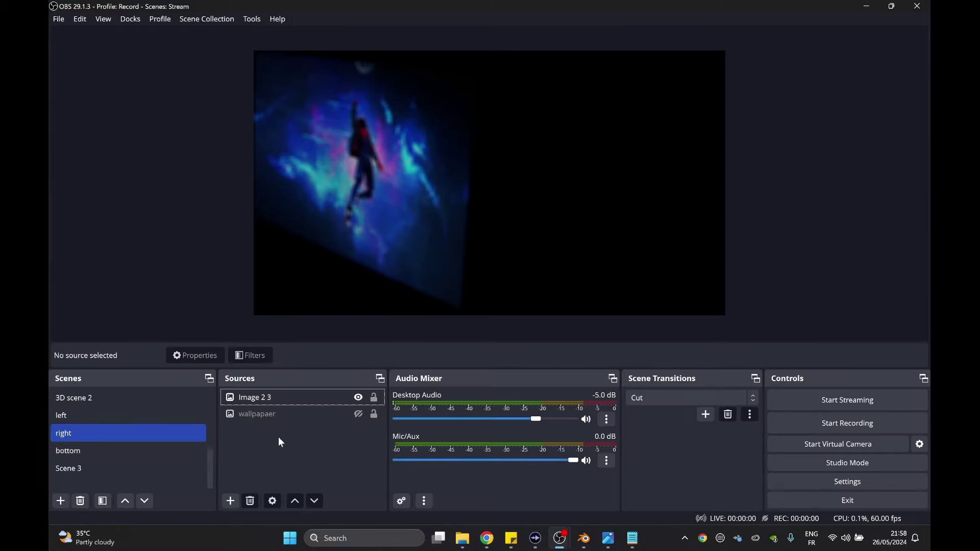
Step: Add a 1920×1080 browser source named timerrr to the right scene
click(230, 502)
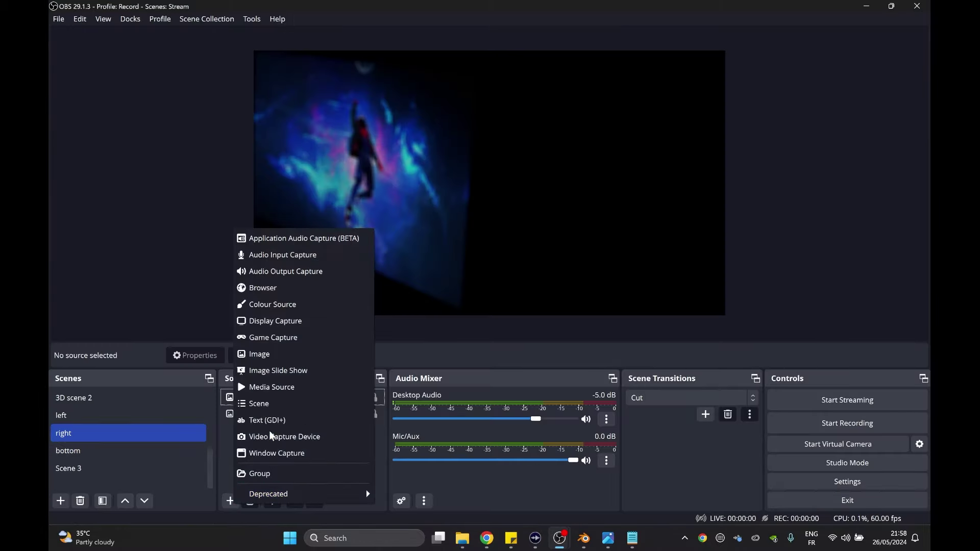
click(266, 289)
text(timerrr)
key(Return)
text(1920)
key(Tab)
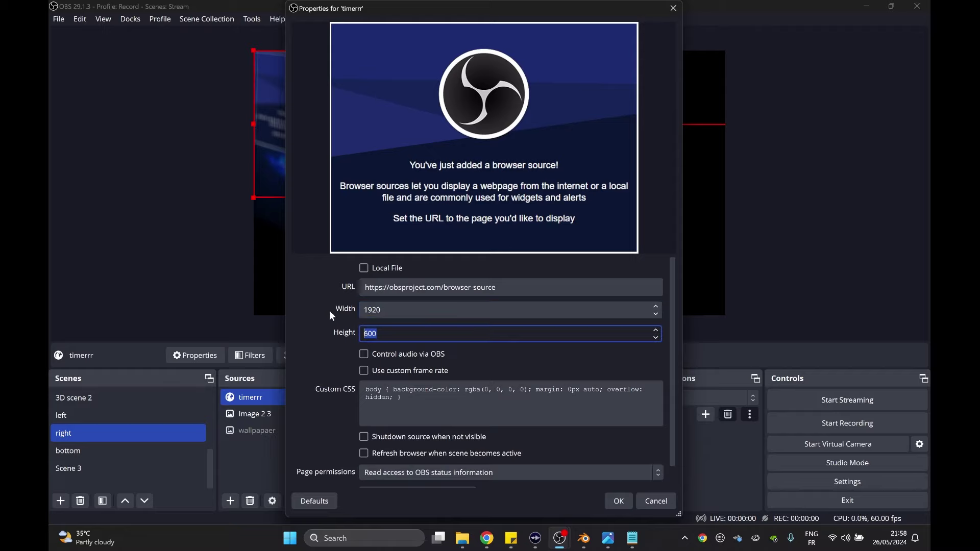
text(1080)
click(513, 286)
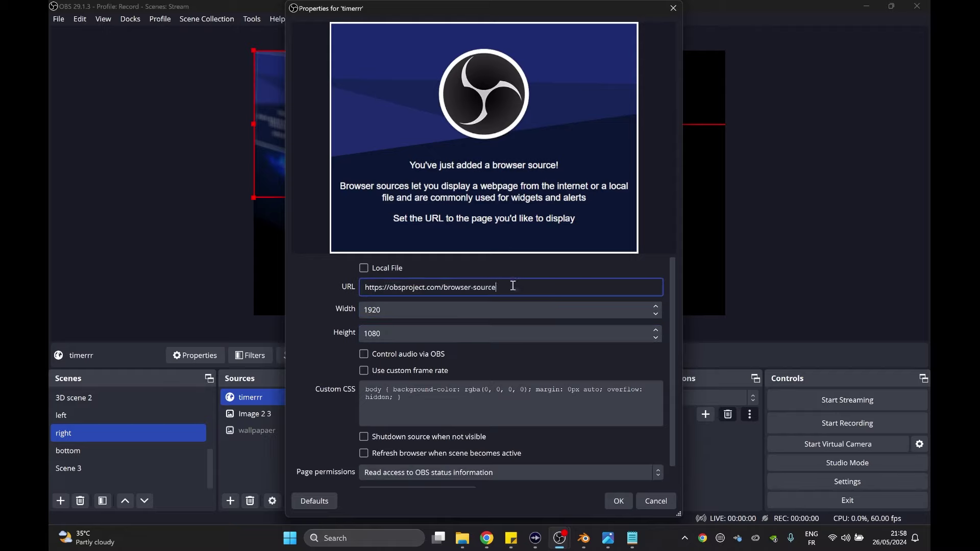
click(619, 502)
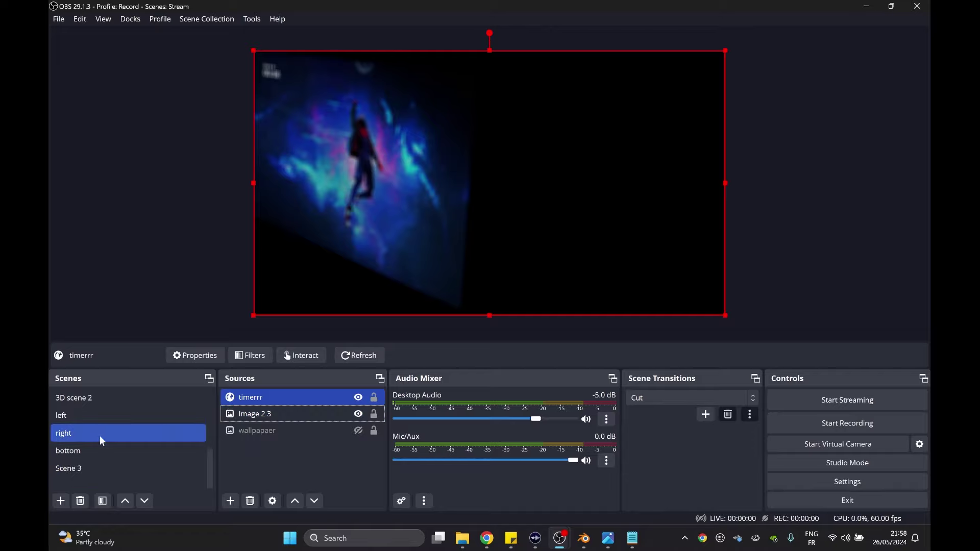
Step: Open and close the Filters of Image 2 3
click(256, 414)
click(251, 356)
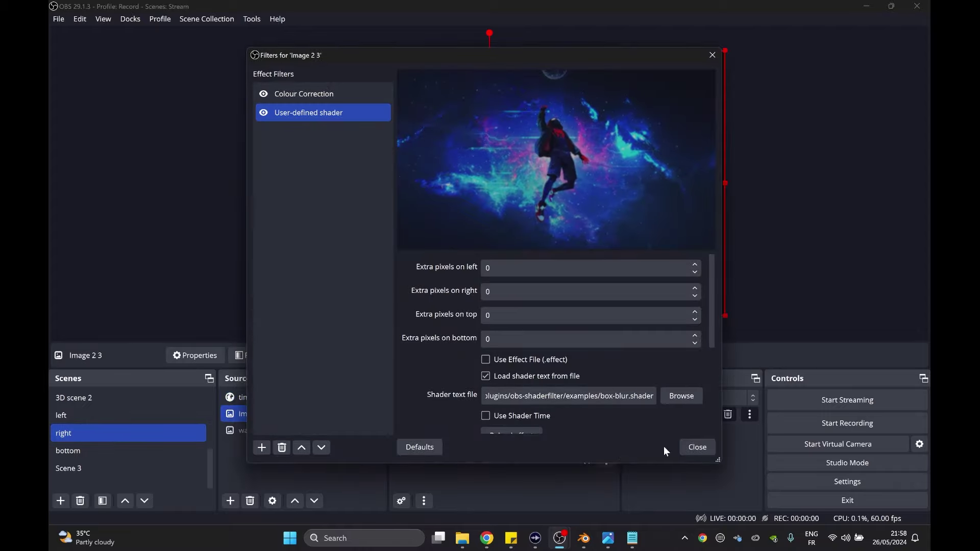
click(697, 447)
Step: Add a 'clips' media source playing a local video, shrunk and moved to the upper left
click(231, 501)
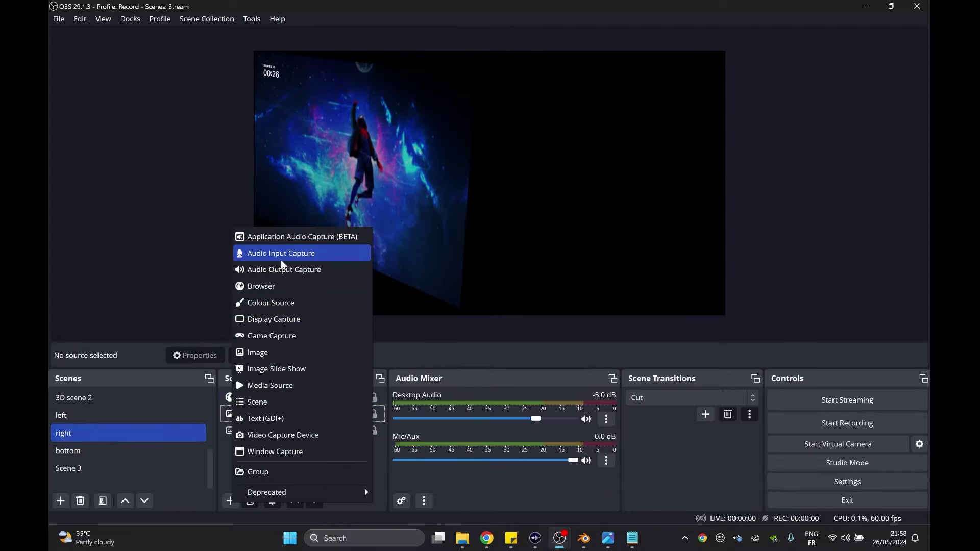
click(283, 389)
text(c)
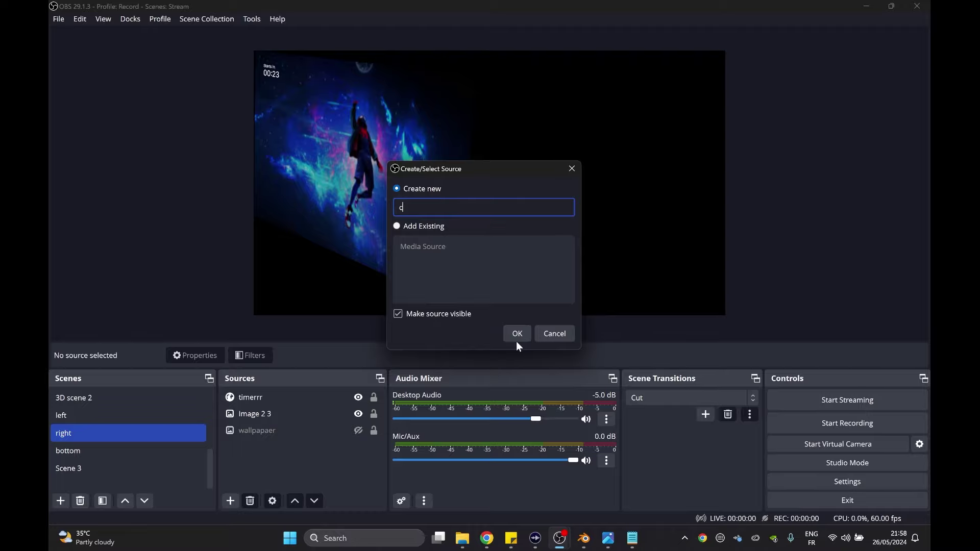
text(lips)
click(517, 340)
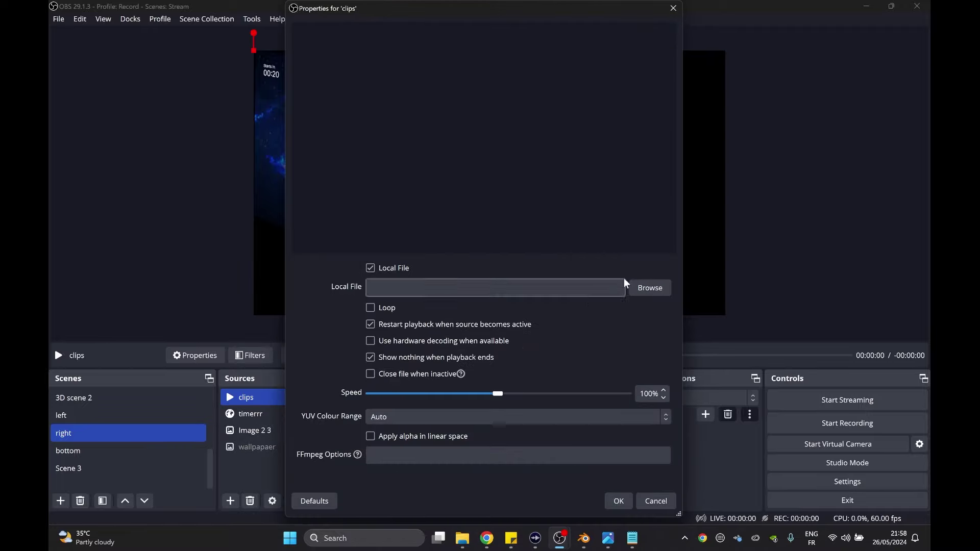
click(656, 289)
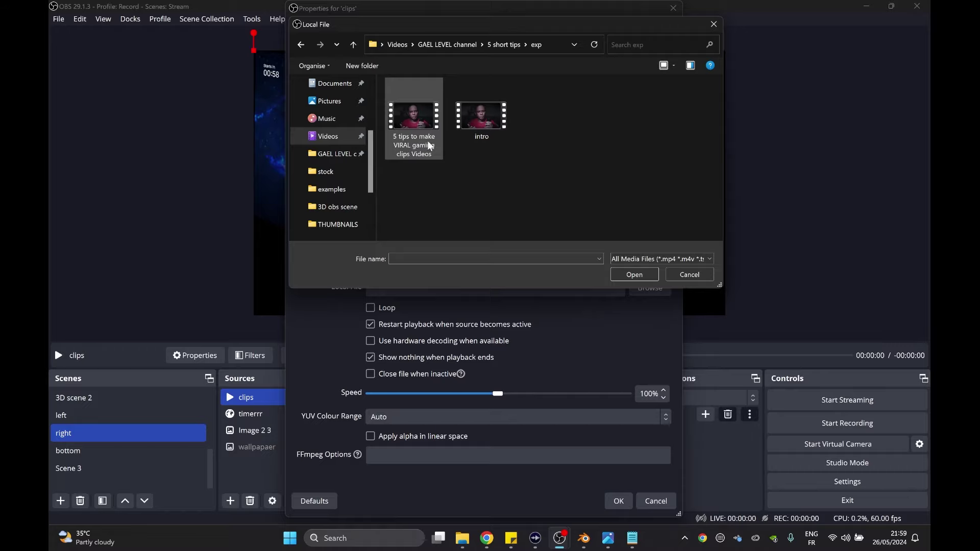
double_click(410, 112)
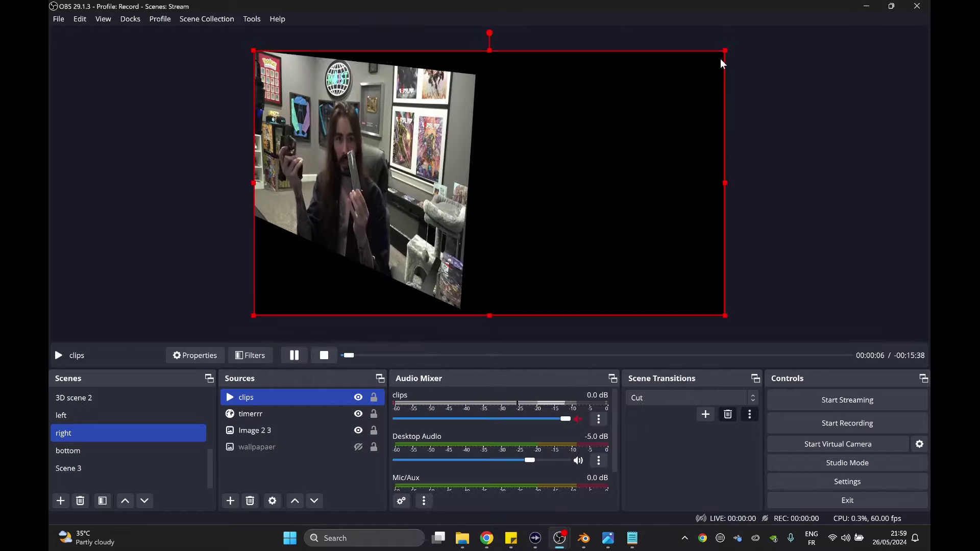
drag(726, 51, 341, 251)
drag(259, 293, 303, 140)
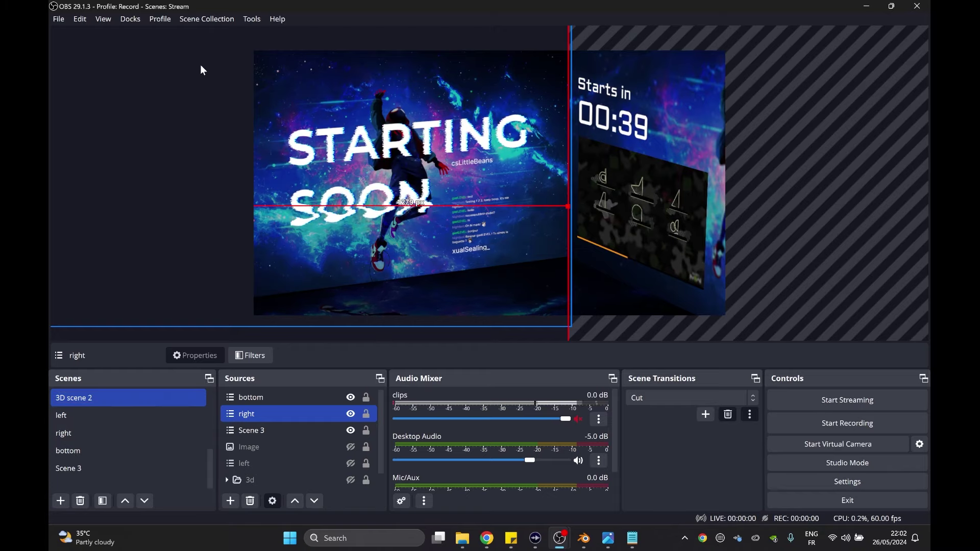
Step: In 3D scene 2, drag bottom below Scene 3 and nudge the floor up under the walls
click(225, 128)
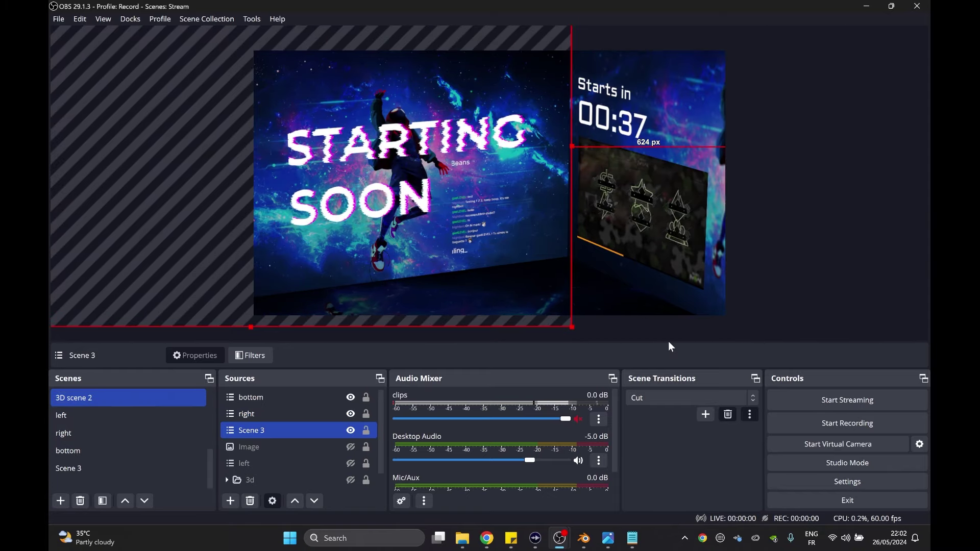
click(476, 321)
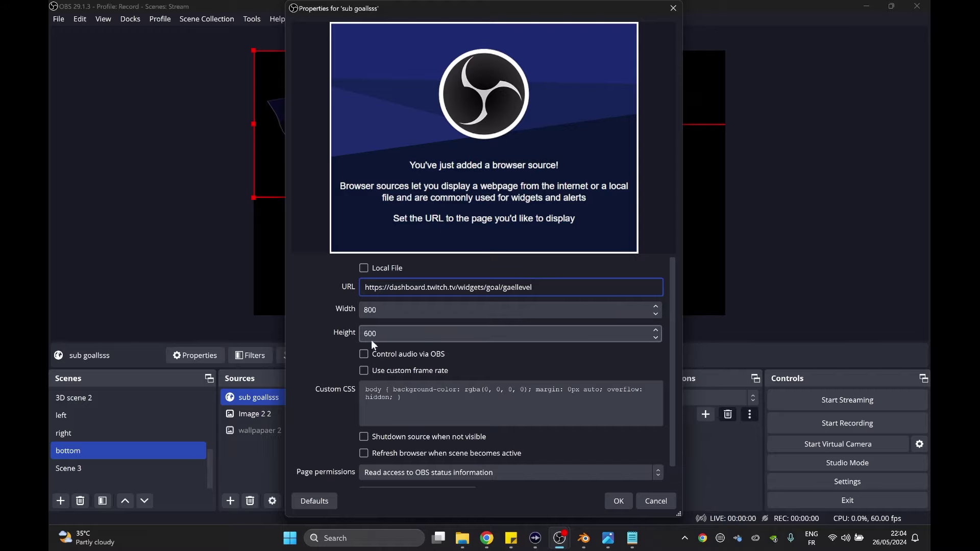
double_click(371, 334)
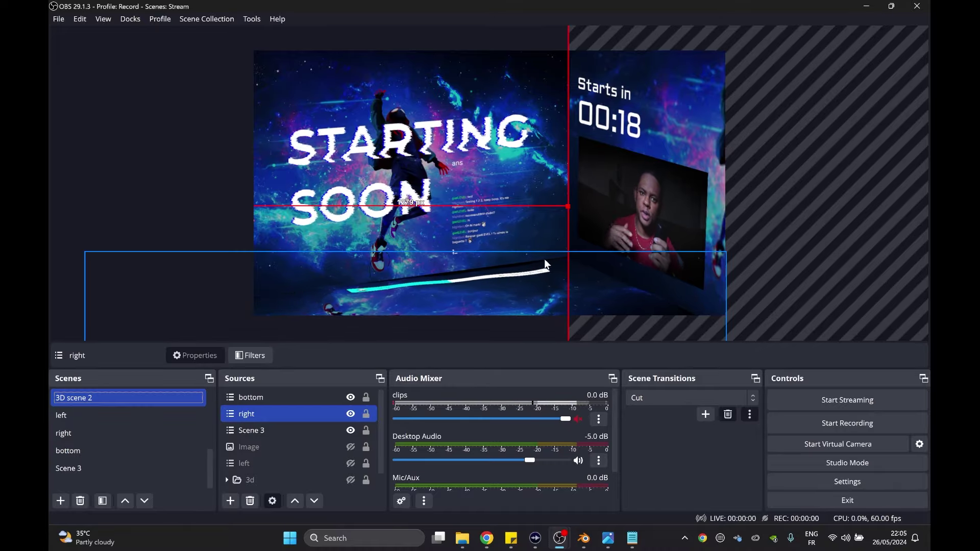
click(252, 398)
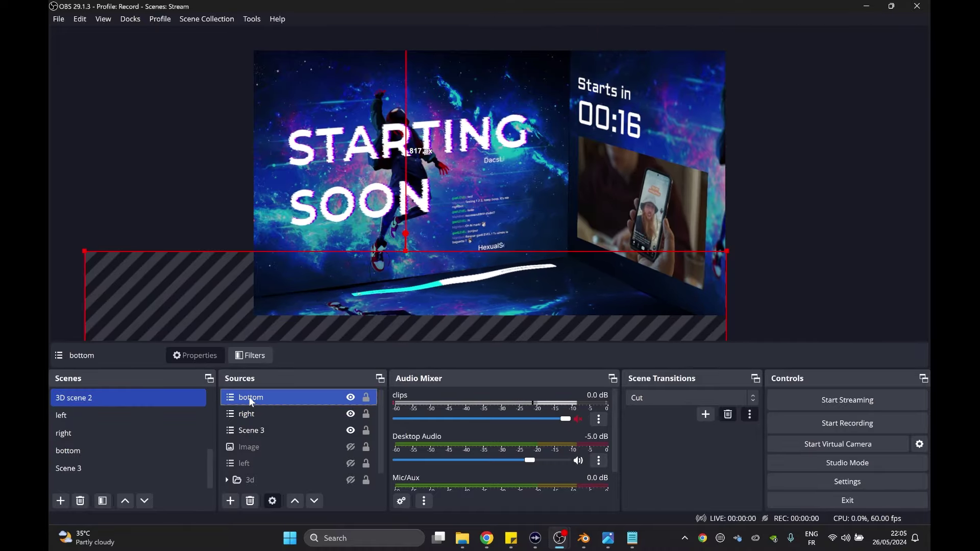
drag(249, 397, 251, 439)
drag(223, 283, 224, 280)
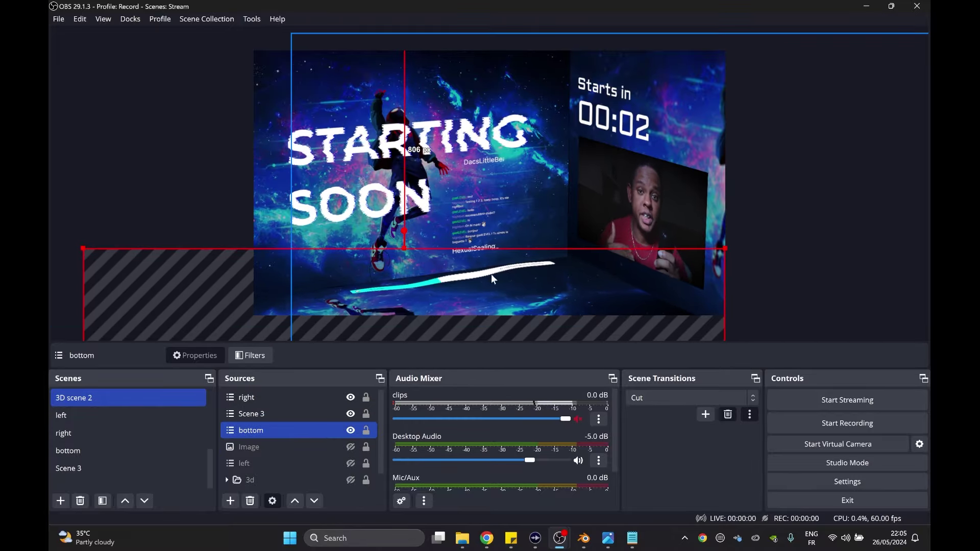
click(845, 182)
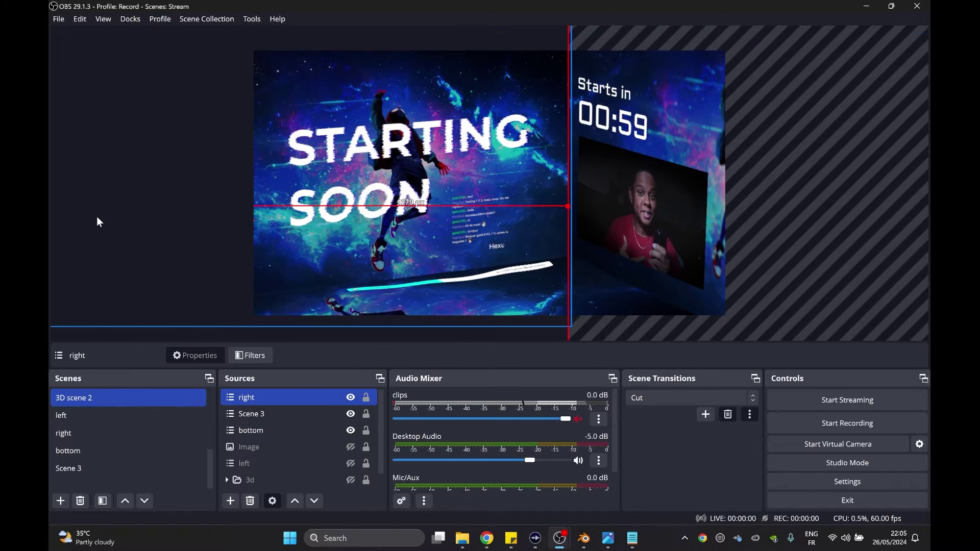
click(255, 414)
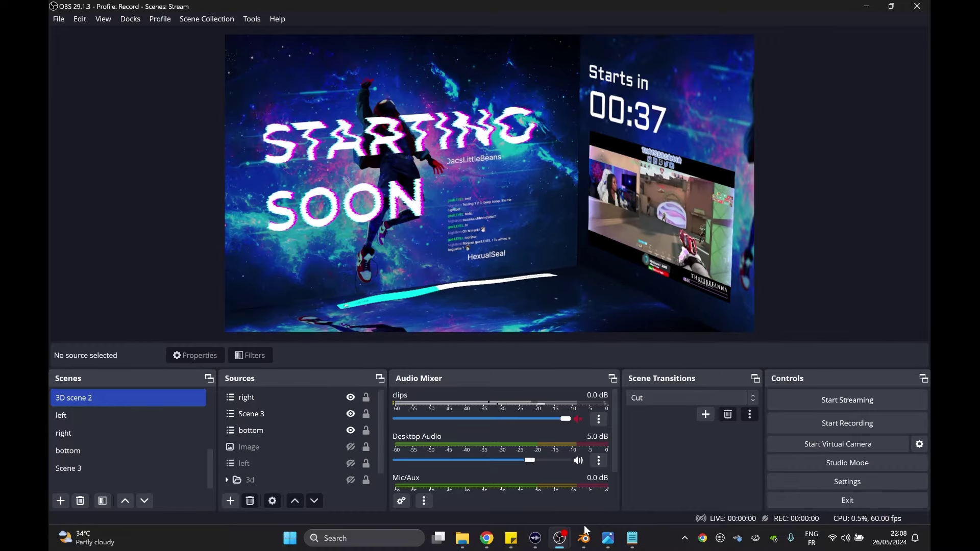
mouse_move(561, 543)
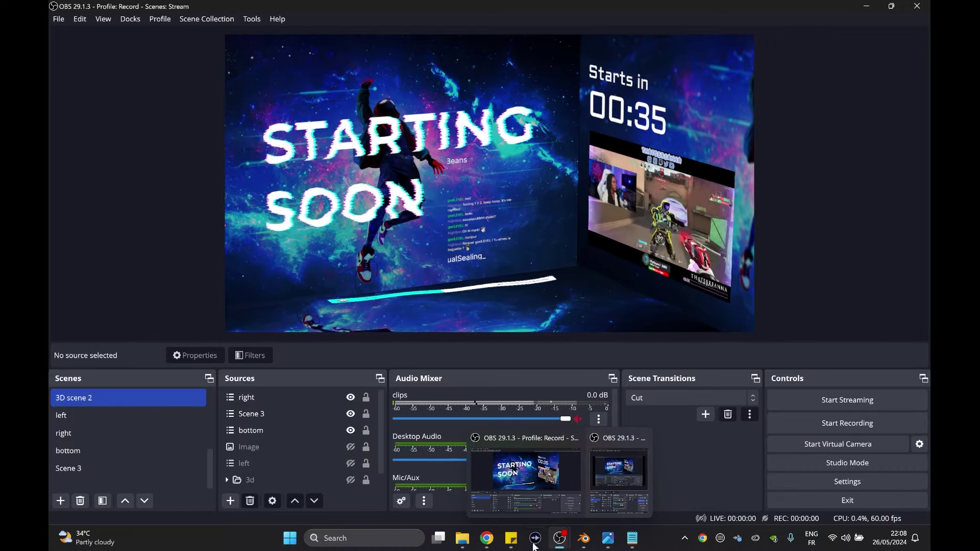
click(429, 483)
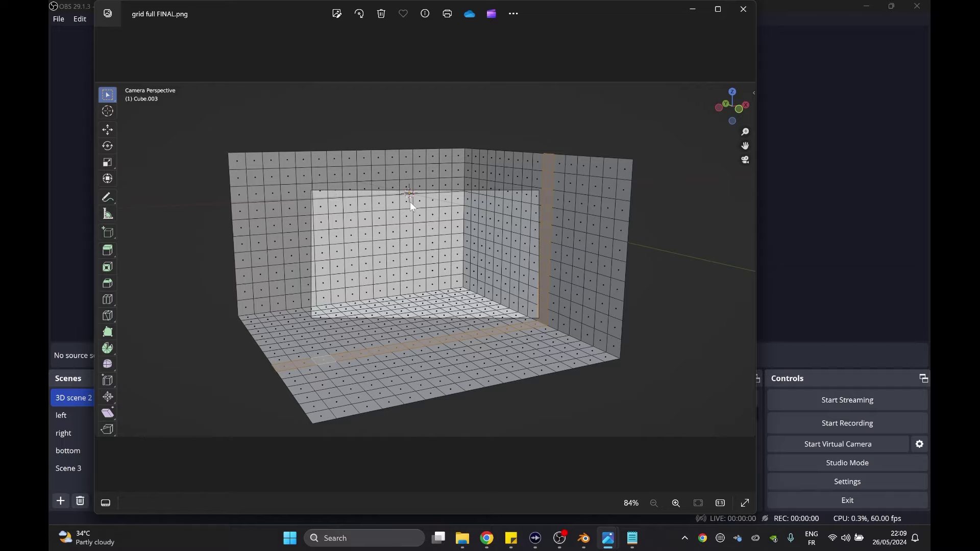
Step: Reposition the Scene 3 wall, create a 'timer shadow' copy, and paste a 'starting 2' title copy
key(alt+Tab)
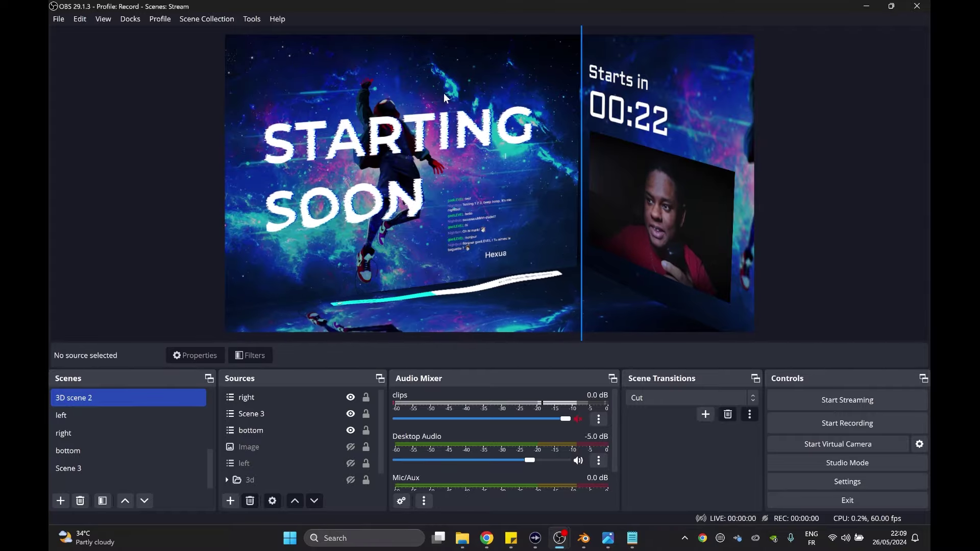
drag(633, 206, 649, 109)
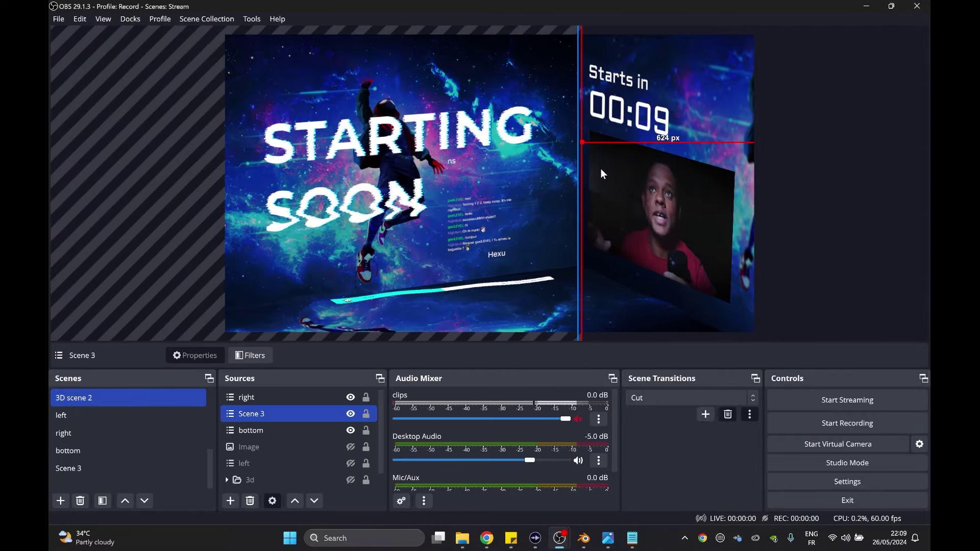
click(84, 434)
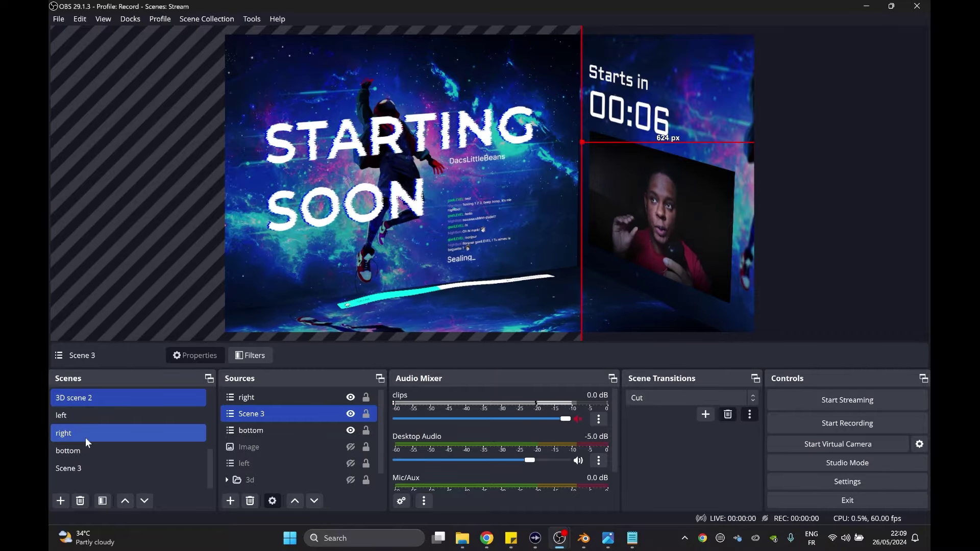
right_click(250, 395)
click(277, 408)
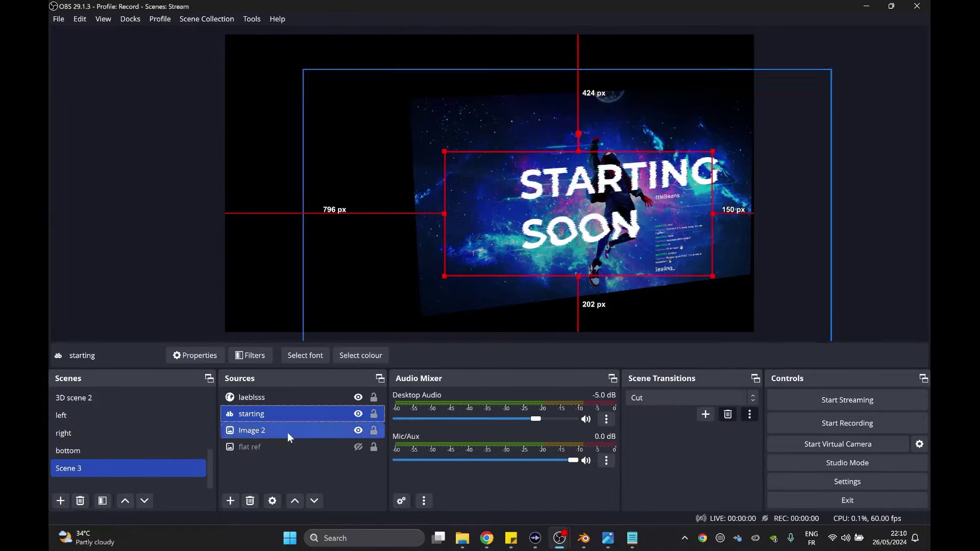
key(ctrl+v)
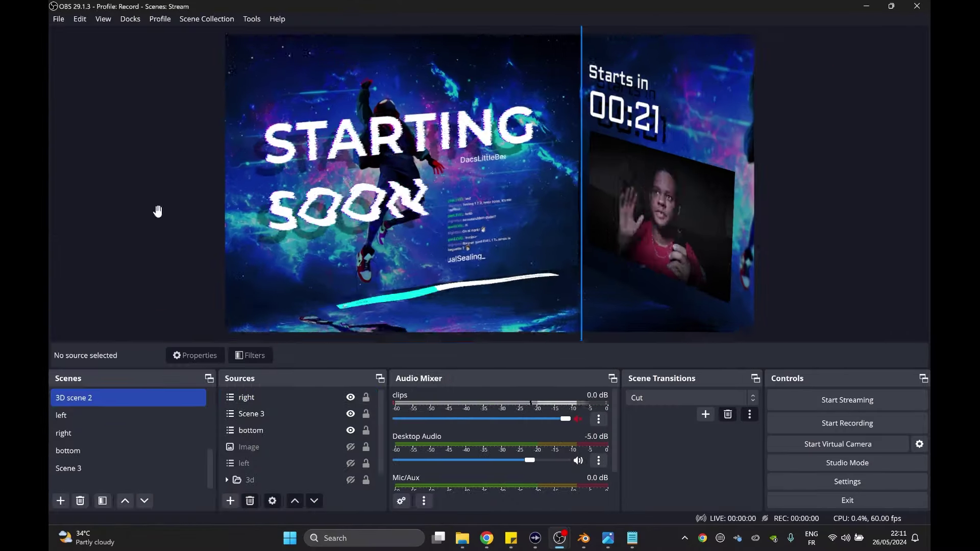
click(300, 479)
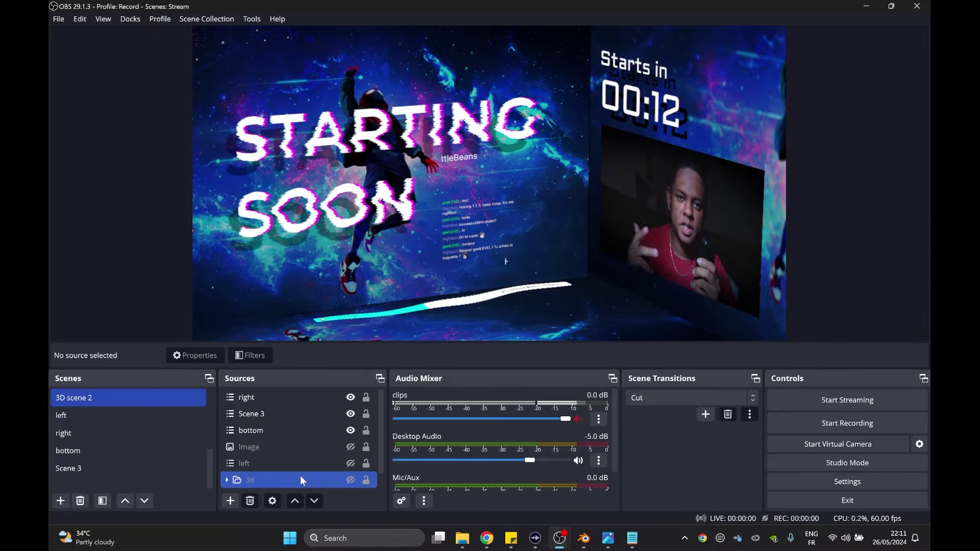